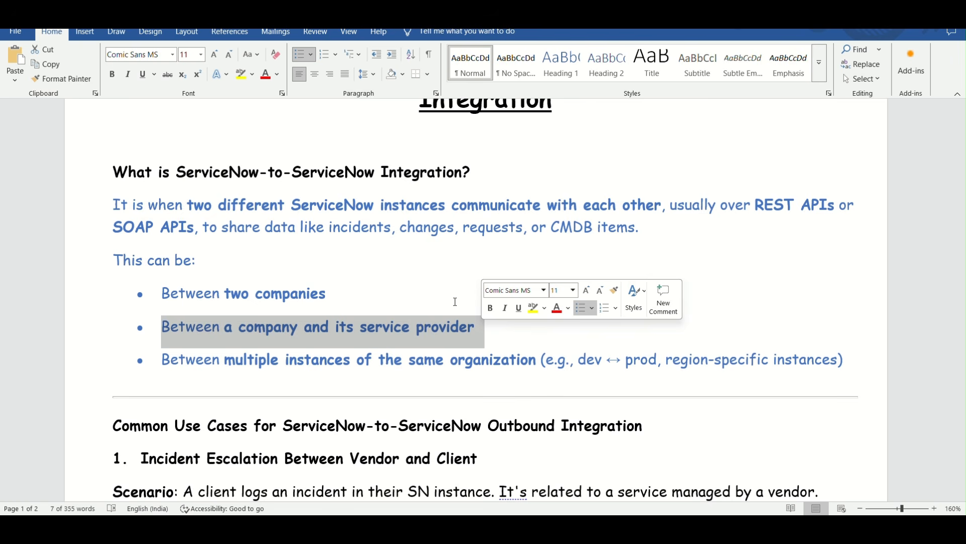
# Review the bulleted integration types, selecting the items on multiple instances of the same organization and on two companies for emphasis
pyautogui.scroll(-1, 412, 308)
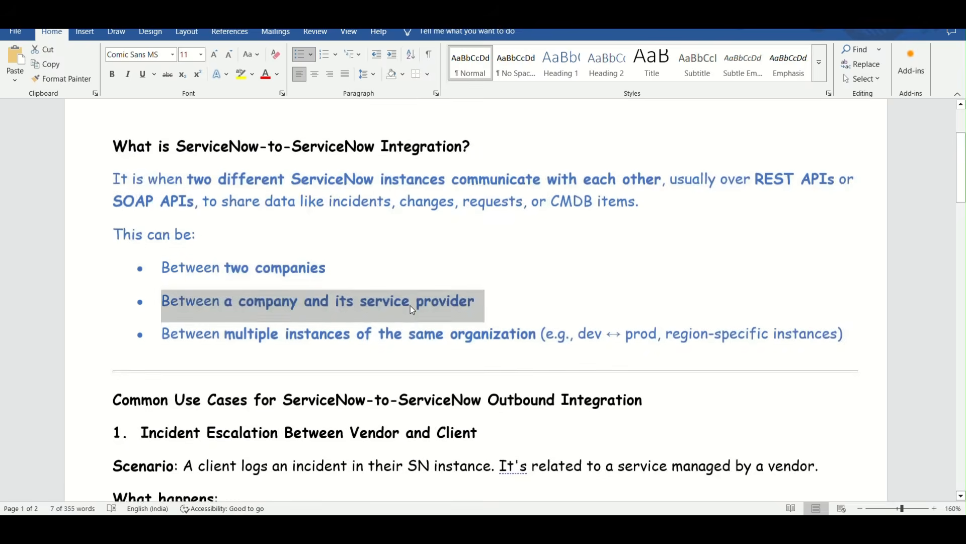
pyautogui.scroll(-3, 421, 282)
pyautogui.click(421, 292)
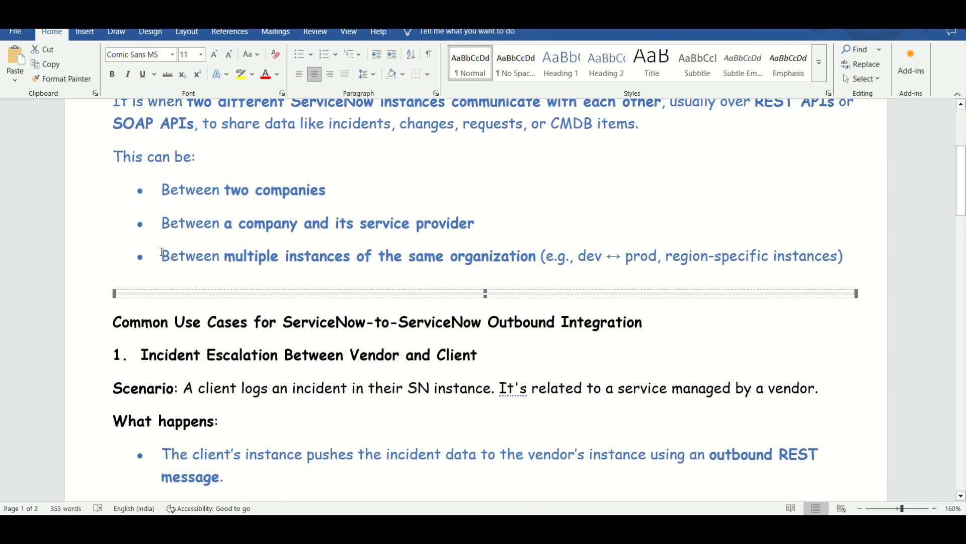
pyautogui.moveTo(162, 254); pyautogui.dragTo(855, 254)
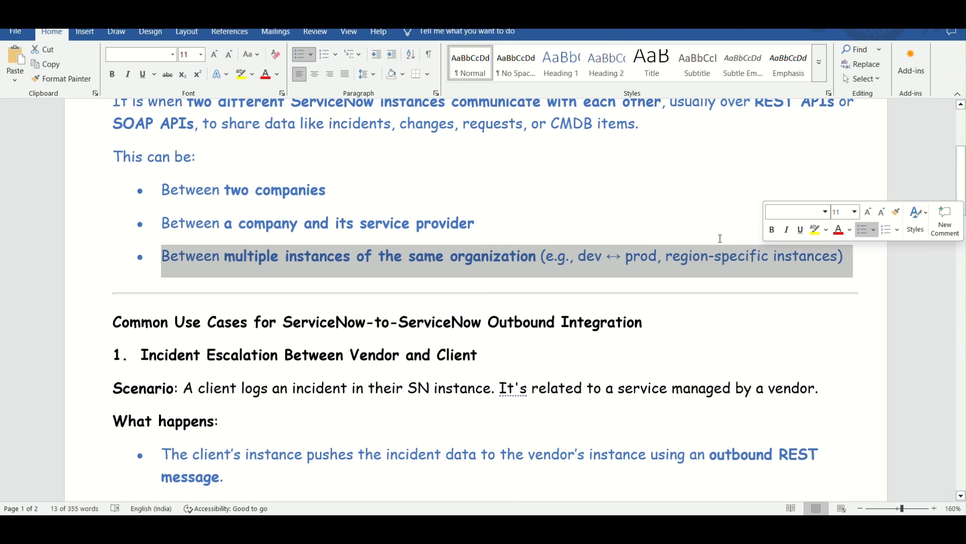
pyautogui.click(330, 190)
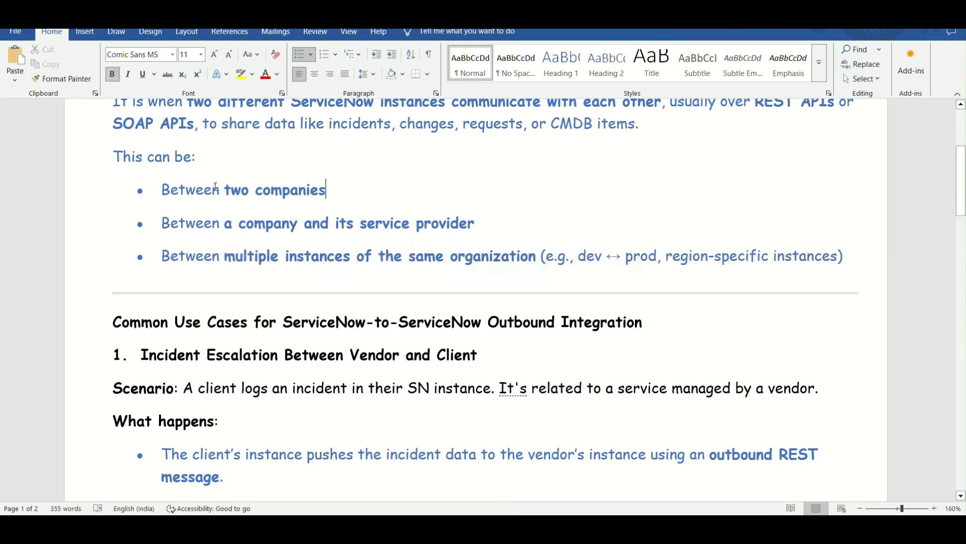
pyautogui.moveTo(164, 187); pyautogui.dragTo(336, 191)
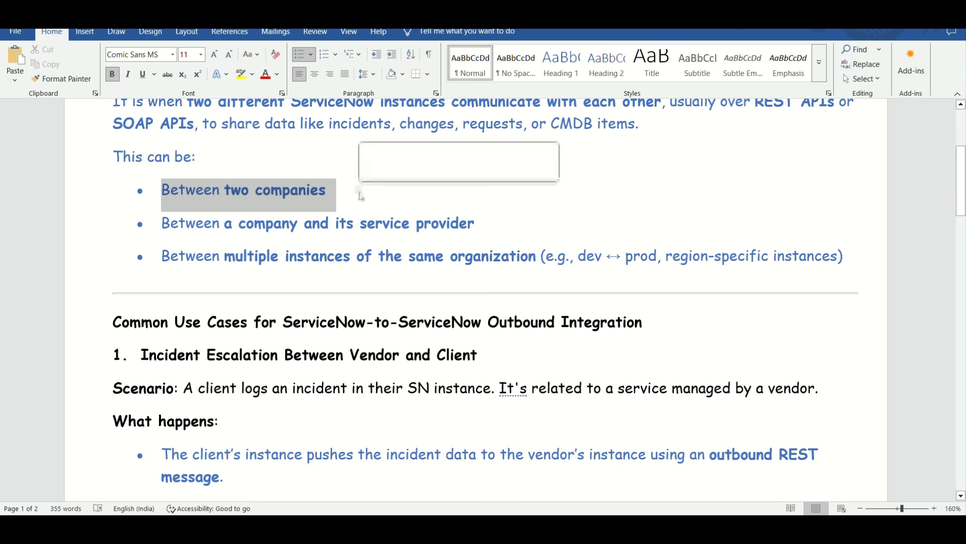
pyautogui.click(351, 191)
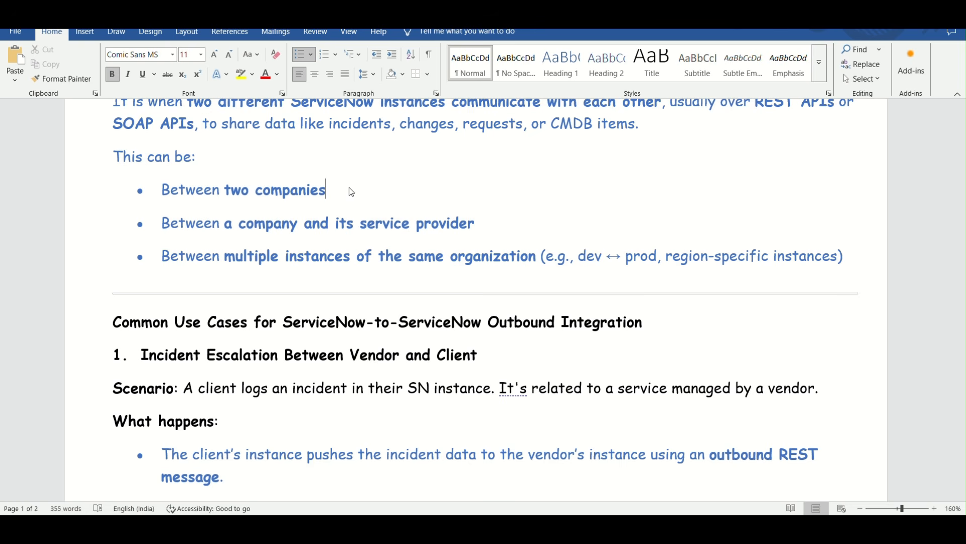
pyautogui.moveTo(162, 190); pyautogui.dragTo(335, 191)
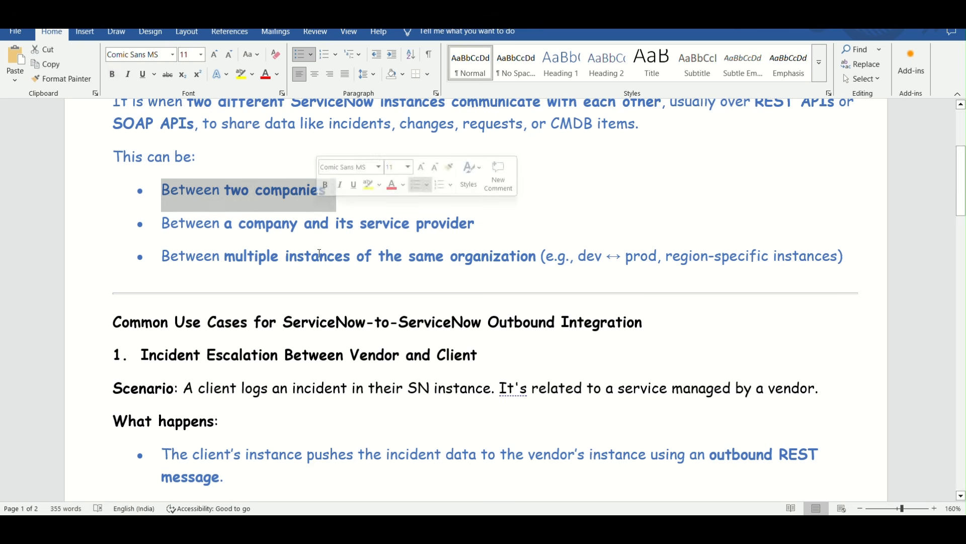
pyautogui.scroll(5, 316, 272)
pyautogui.scroll(-3, 313, 290)
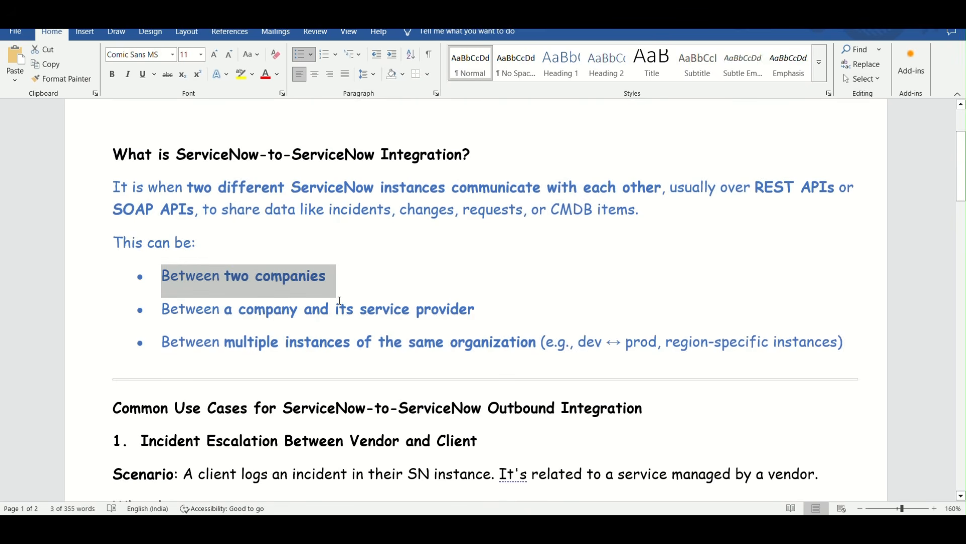
# Examine the Common Use Cases heading and select the title "Incident Escalation Between Vendor and Client" for emphasis
pyautogui.scroll(-5, 340, 300)
pyautogui.scroll(-9, 366, 314)
pyautogui.scroll(7, 367, 314)
pyautogui.scroll(9, 366, 315)
pyautogui.scroll(-6, 255, 181)
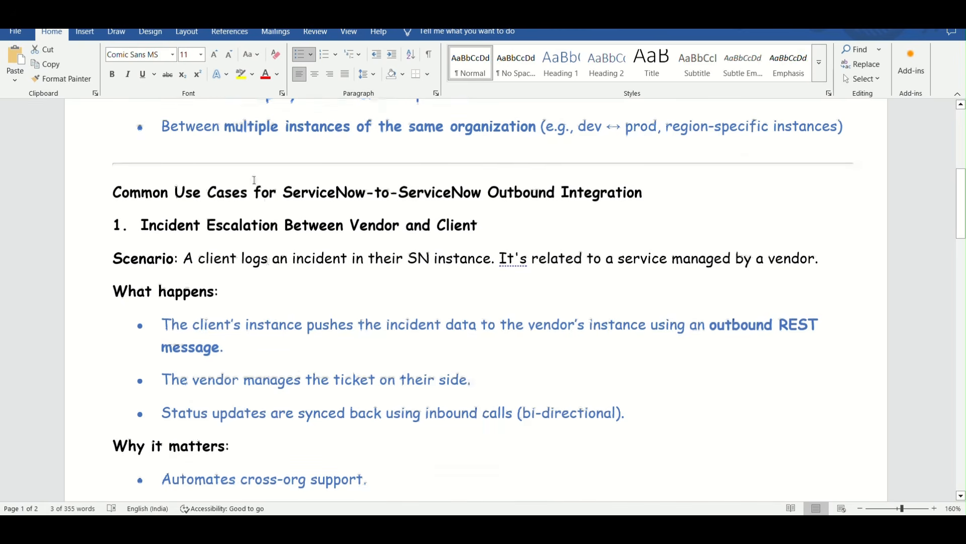
pyautogui.moveTo(255, 192); pyautogui.dragTo(698, 195)
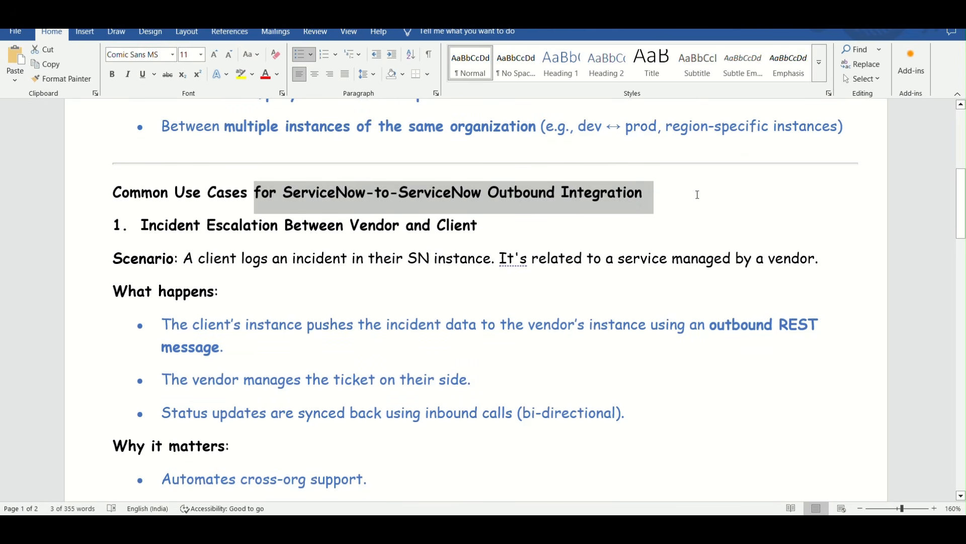
pyautogui.click(455, 302)
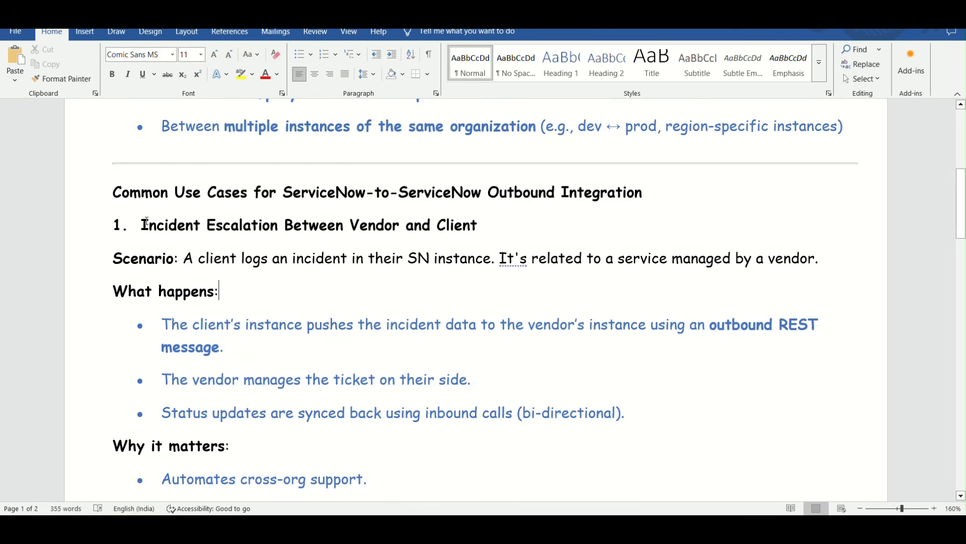
pyautogui.moveTo(146, 222); pyautogui.dragTo(477, 228)
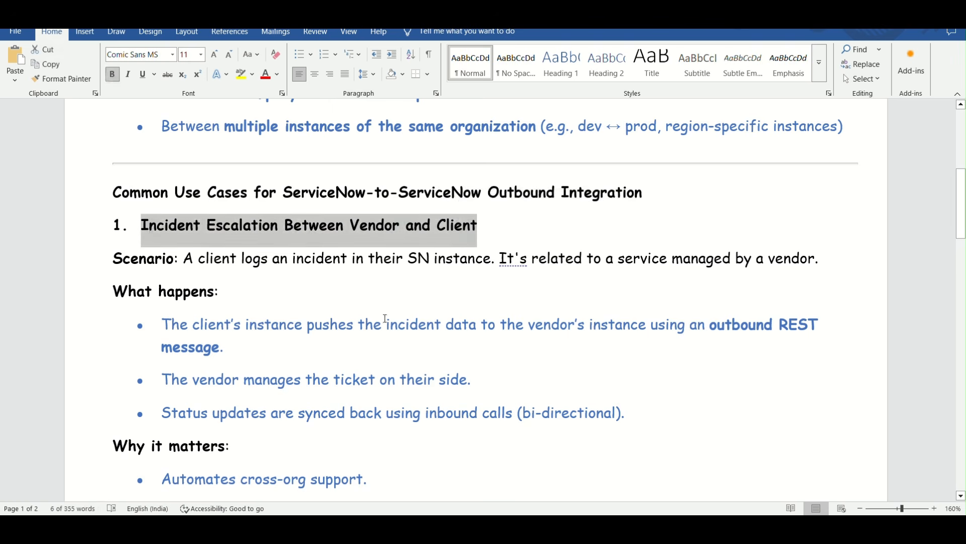
# Read the "What happens" and "Why it matters" points of the incident escalation use case
pyautogui.scroll(-1, 352, 327)
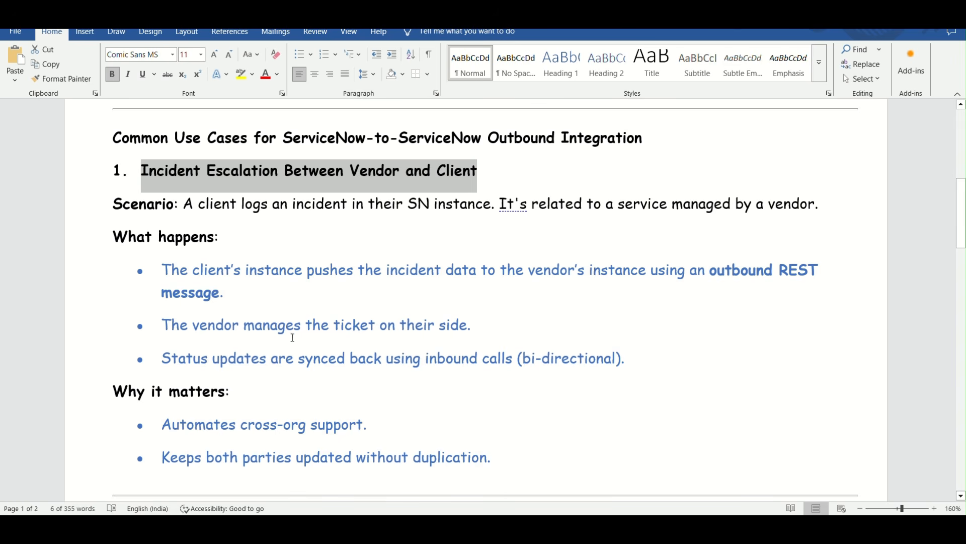
pyautogui.scroll(-1, 398, 351)
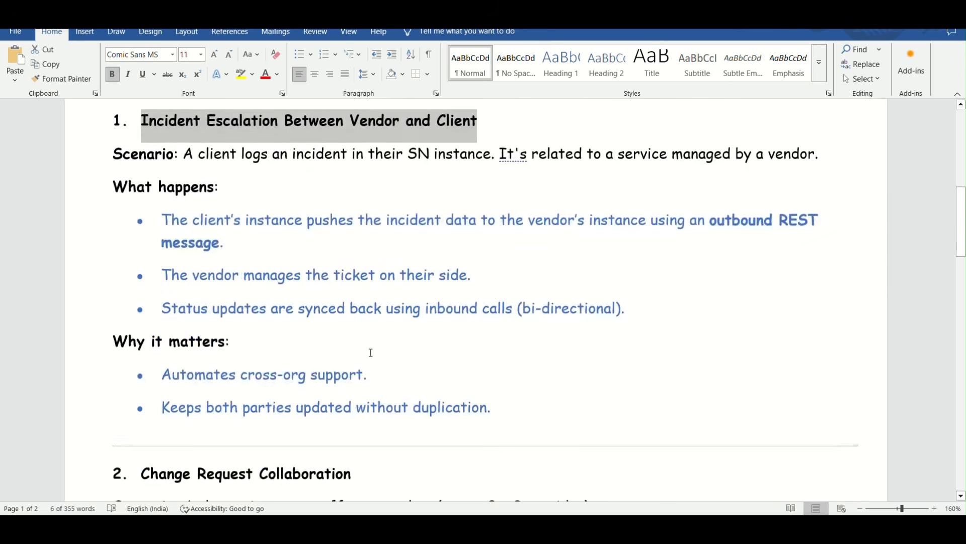
pyautogui.scroll(-1, 361, 343)
pyautogui.scroll(-2, 359, 312)
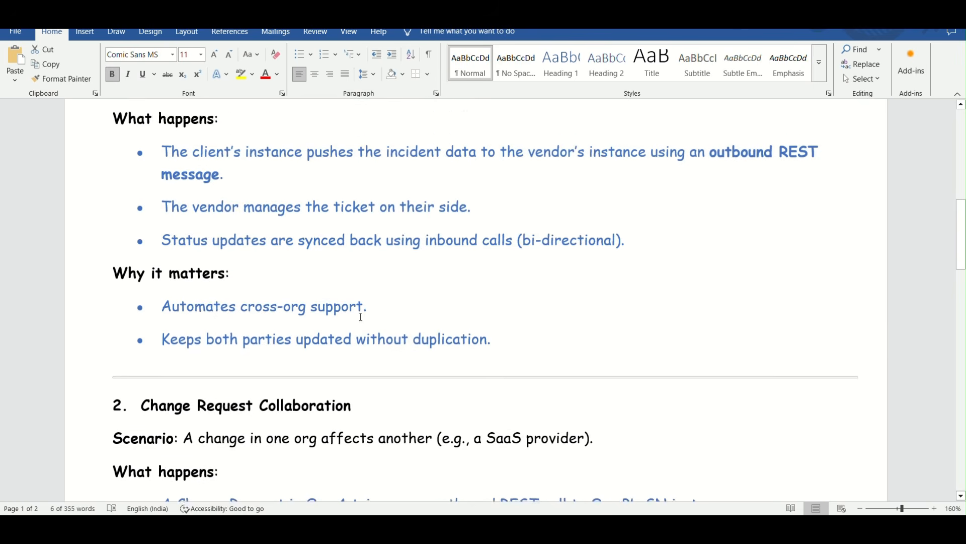
pyautogui.moveTo(162, 274); pyautogui.dragTo(375, 280)
pyautogui.moveTo(162, 307); pyautogui.dragTo(401, 343)
pyautogui.click(401, 341)
# Examine the "Change Request Collaboration" use case, selecting its title and its "What happens" bullet text for emphasis
pyautogui.scroll(-3, 400, 339)
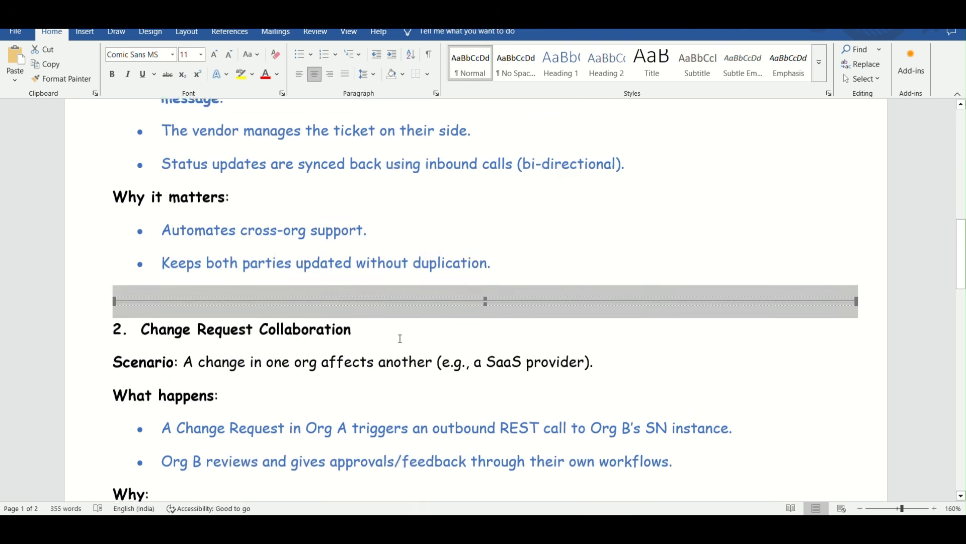
pyautogui.click(329, 349)
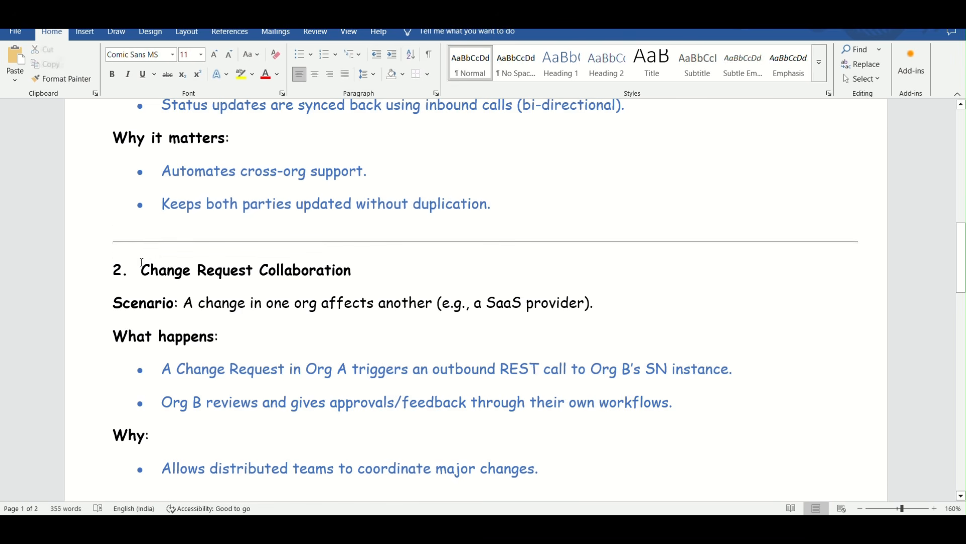
pyautogui.moveTo(172, 262); pyautogui.dragTo(353, 270)
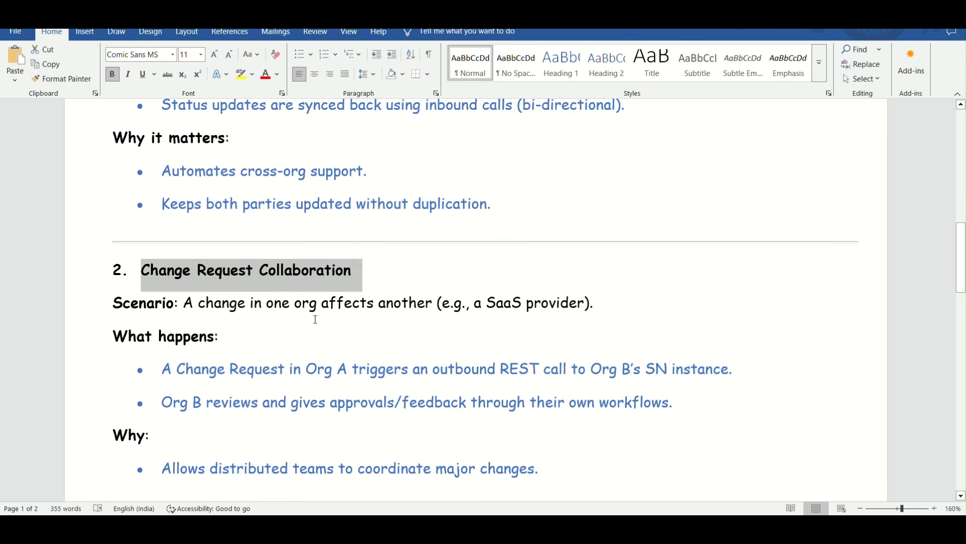
pyautogui.click(317, 302)
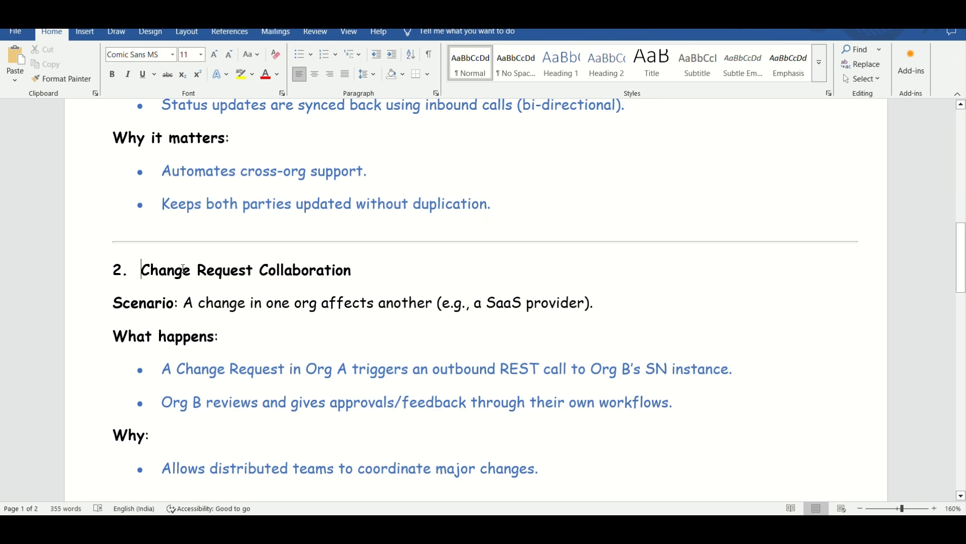
pyautogui.moveTo(143, 269); pyautogui.dragTo(374, 282)
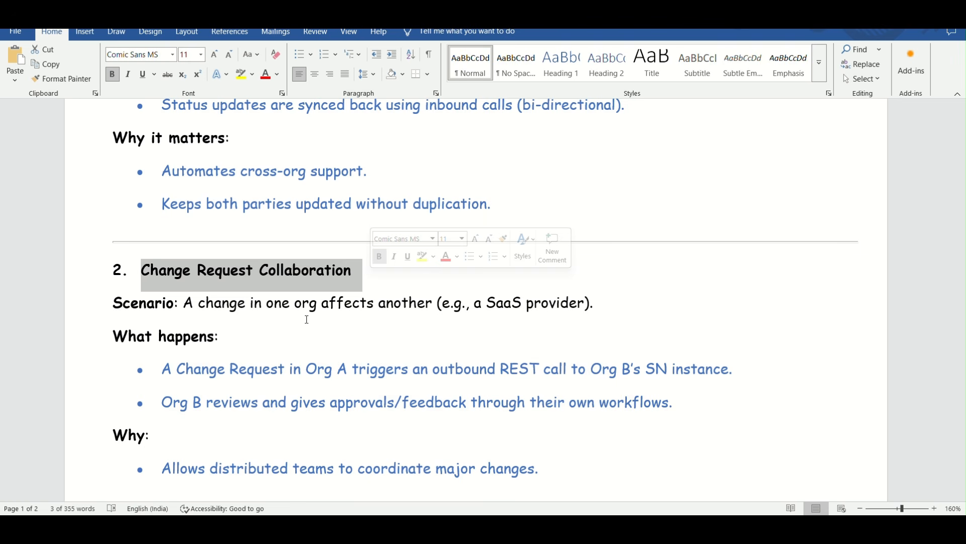
pyautogui.scroll(-2, 252, 327)
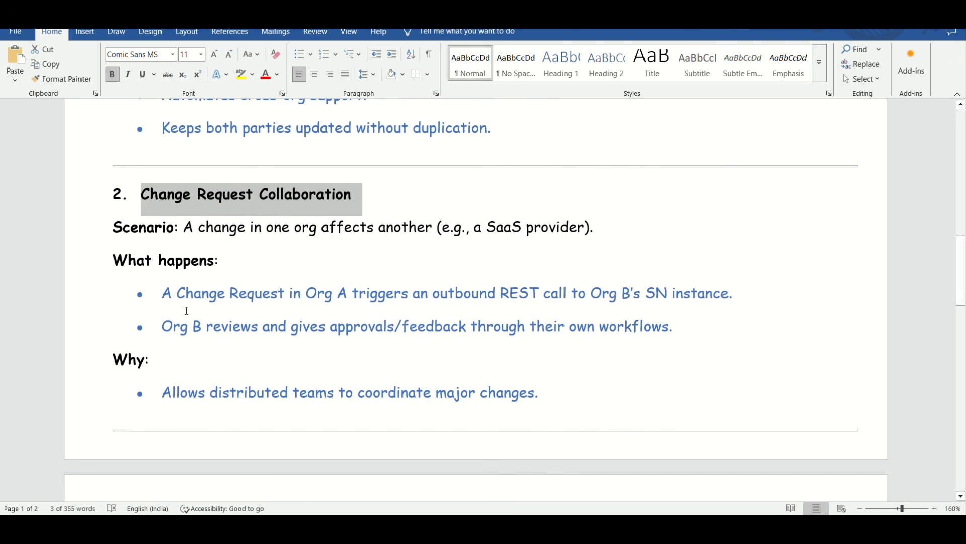
pyautogui.moveTo(163, 294); pyautogui.dragTo(693, 317)
# Examine the "Request Item (RITM) Fulfillment by Third Party" use case, selecting its title and scenario text for emphasis
pyautogui.scroll(-6, 354, 386)
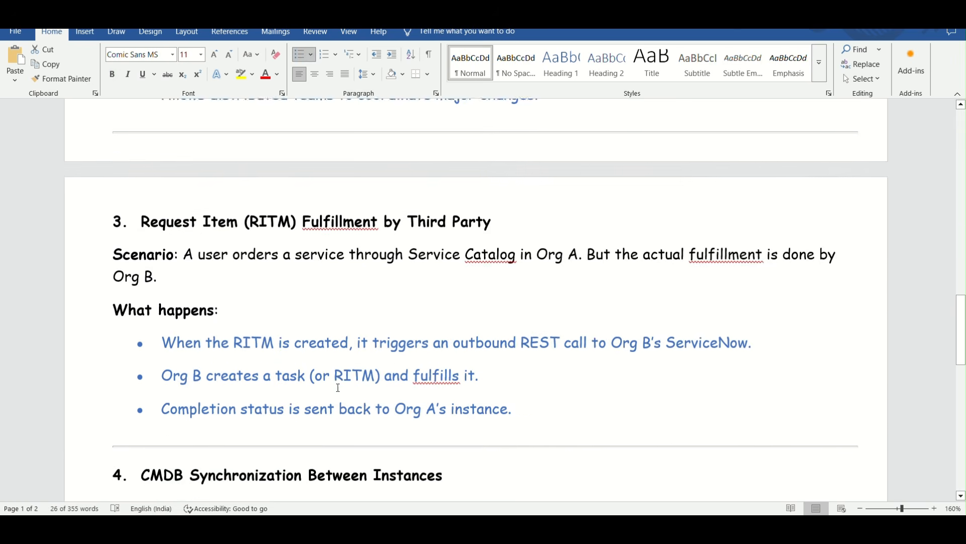
pyautogui.moveTo(142, 172); pyautogui.dragTo(506, 188)
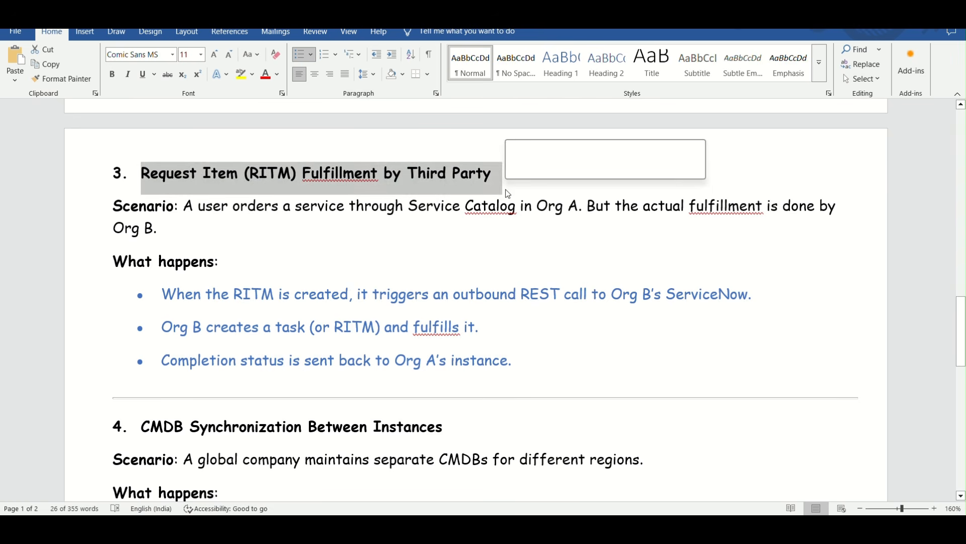
pyautogui.click(416, 231)
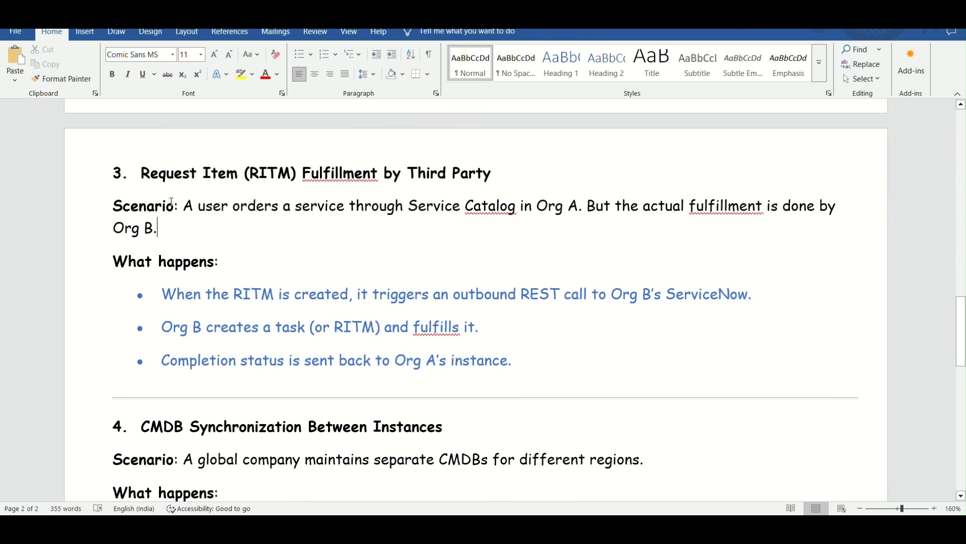
pyautogui.moveTo(184, 206); pyautogui.dragTo(544, 231)
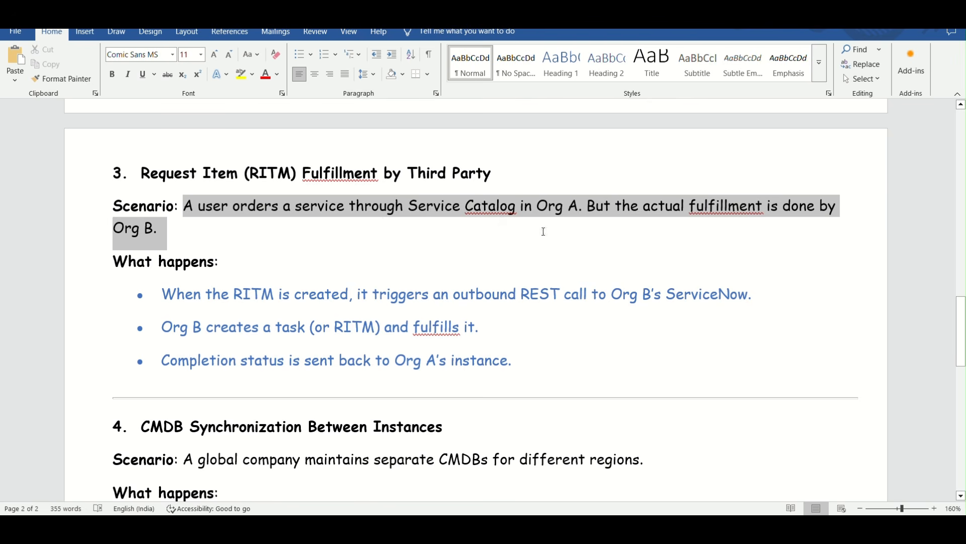
pyautogui.click(493, 253)
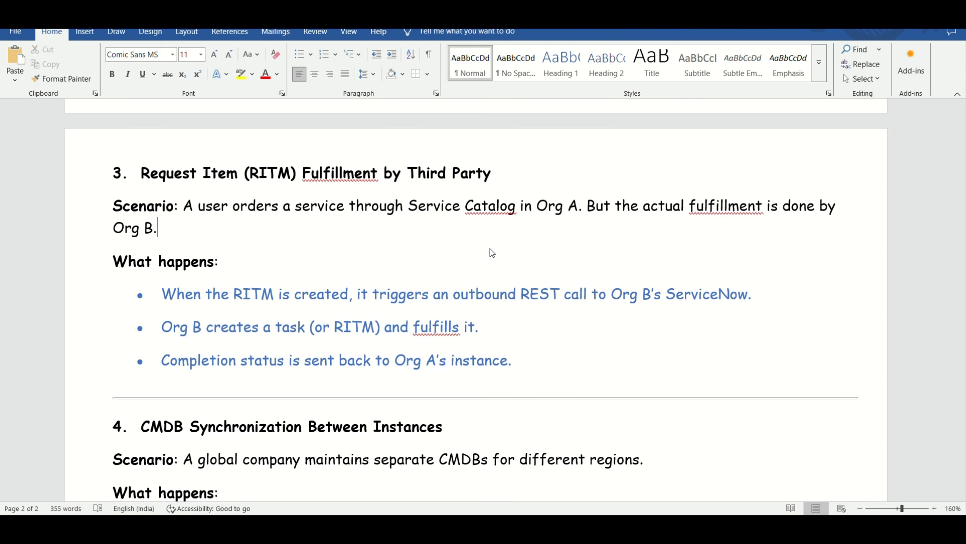
pyautogui.scroll(3, 402, 264)
pyautogui.scroll(-3, 403, 264)
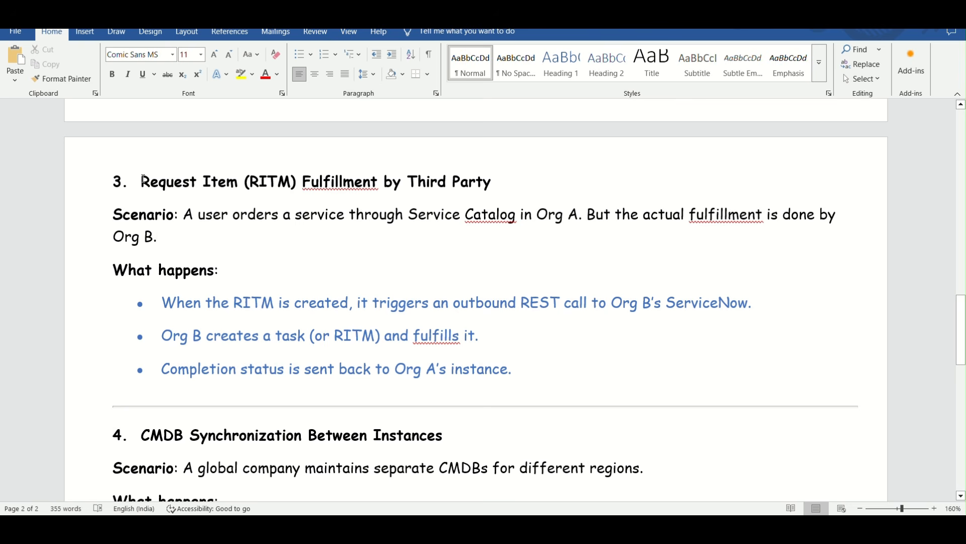
pyautogui.moveTo(149, 177); pyautogui.dragTo(408, 216)
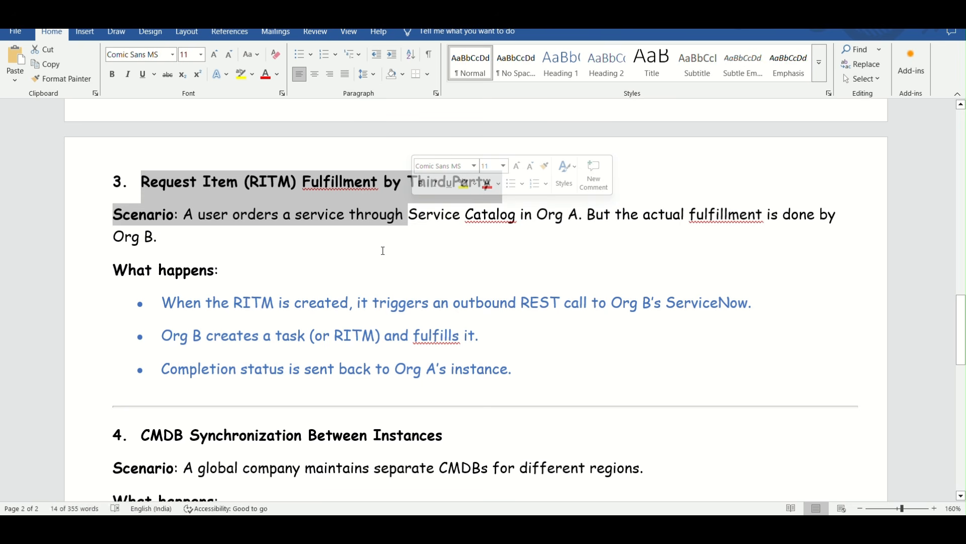
pyautogui.click(320, 300)
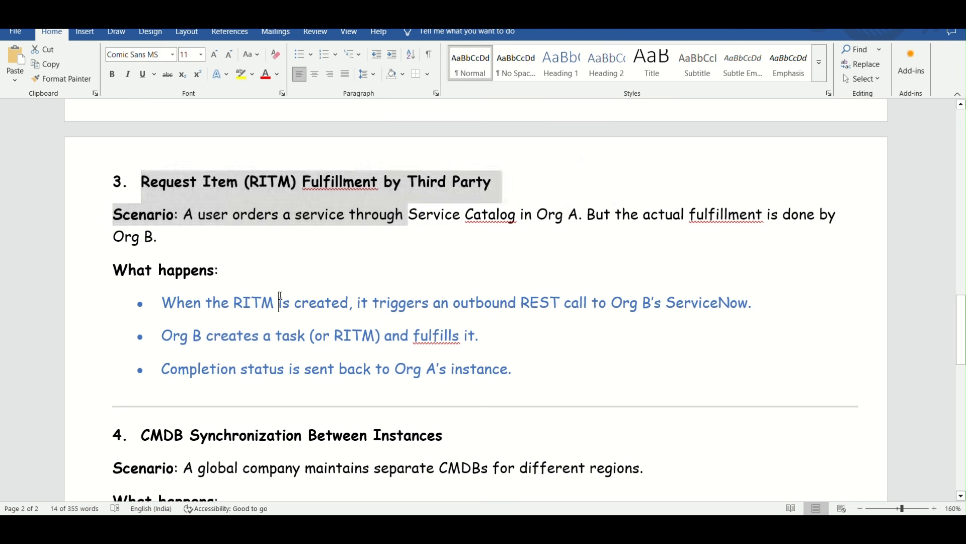
# Examine the "CMDB Synchronization Between Instances" use case, selecting its title and the phrase "CI data and relationships" for emphasis
pyautogui.scroll(10, 323, 277)
pyautogui.scroll(3, 323, 276)
pyautogui.scroll(-15, 323, 277)
pyautogui.scroll(-2, 323, 277)
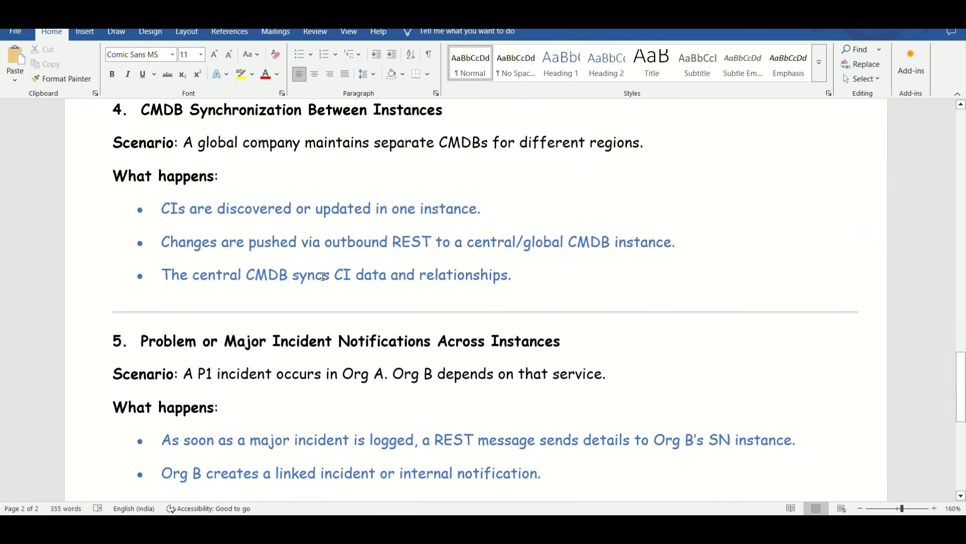
pyautogui.scroll(1, 323, 276)
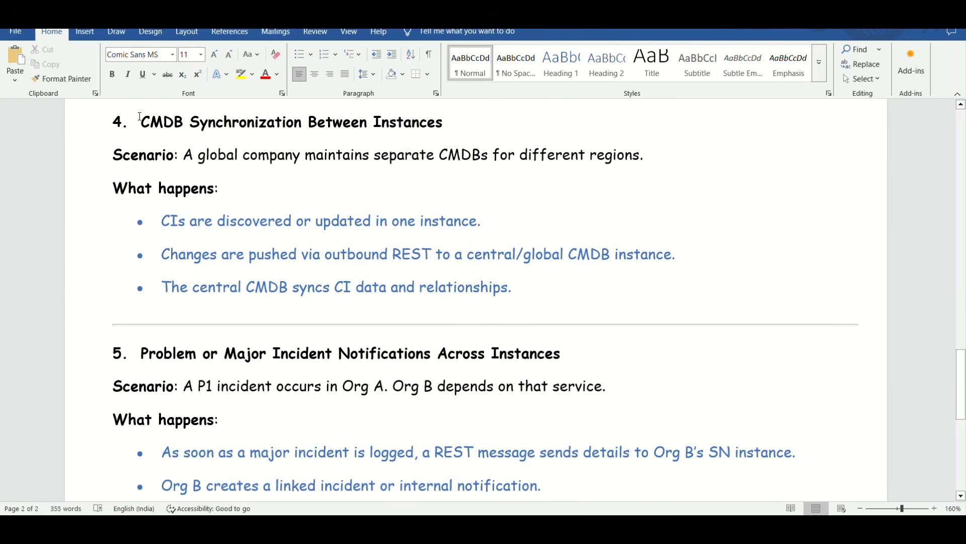
pyautogui.moveTo(161, 117); pyautogui.dragTo(443, 123)
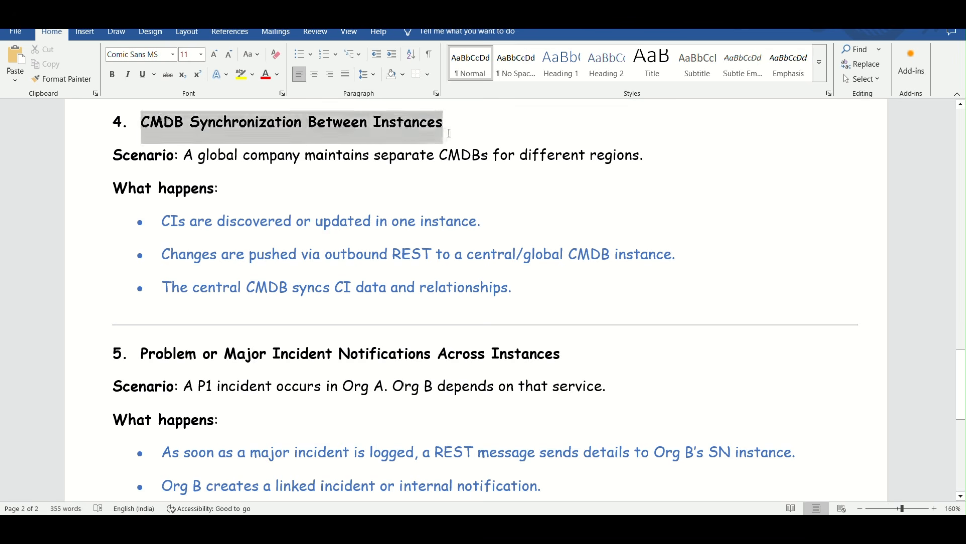
pyautogui.click(418, 194)
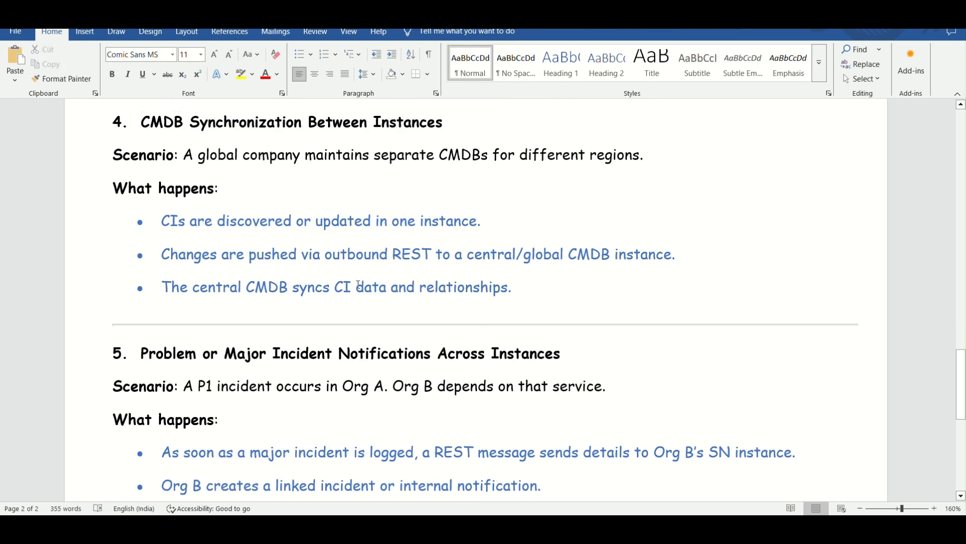
pyautogui.moveTo(337, 287); pyautogui.dragTo(514, 304)
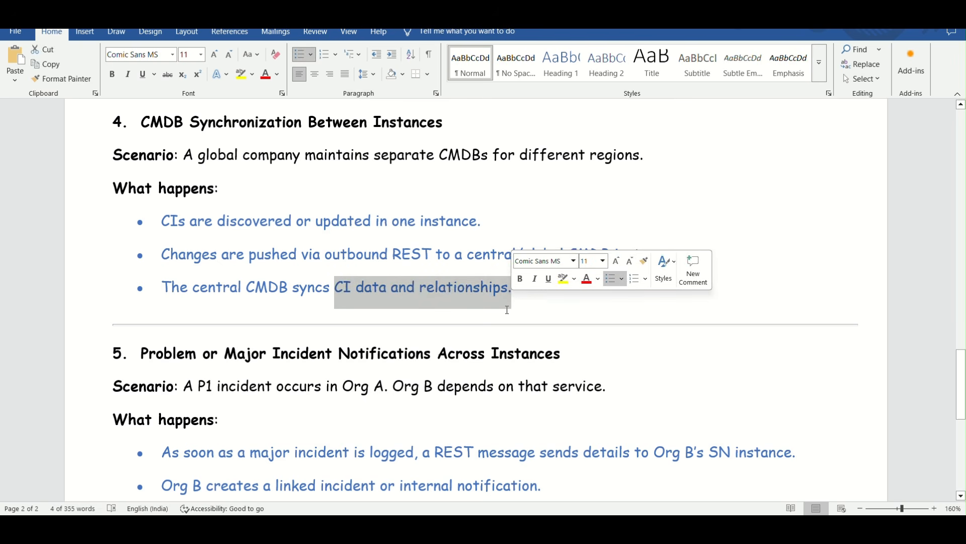
pyautogui.scroll(-4, 487, 356)
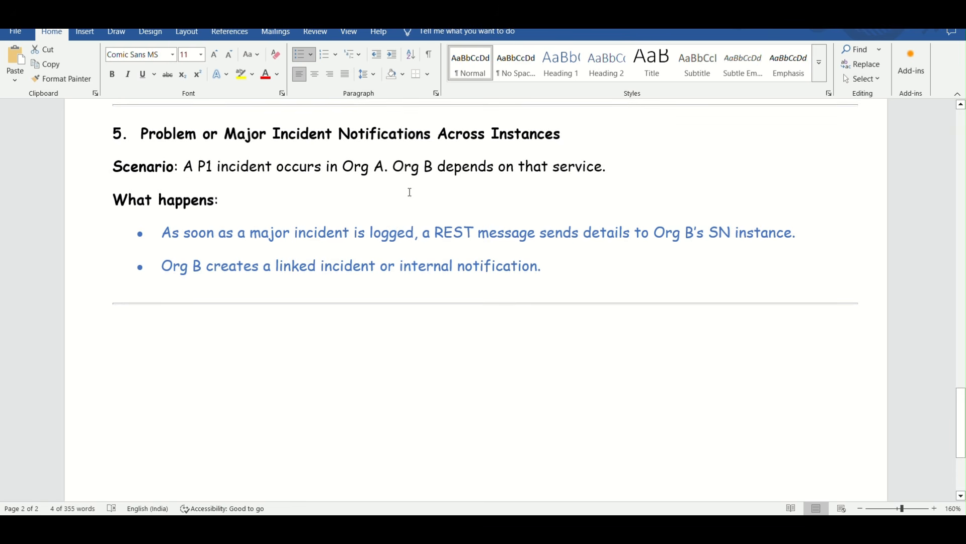
# Read the "Problem or Major Incident Notifications Across Instances" use case and return to the start of the document
pyautogui.scroll(1, 222, 210)
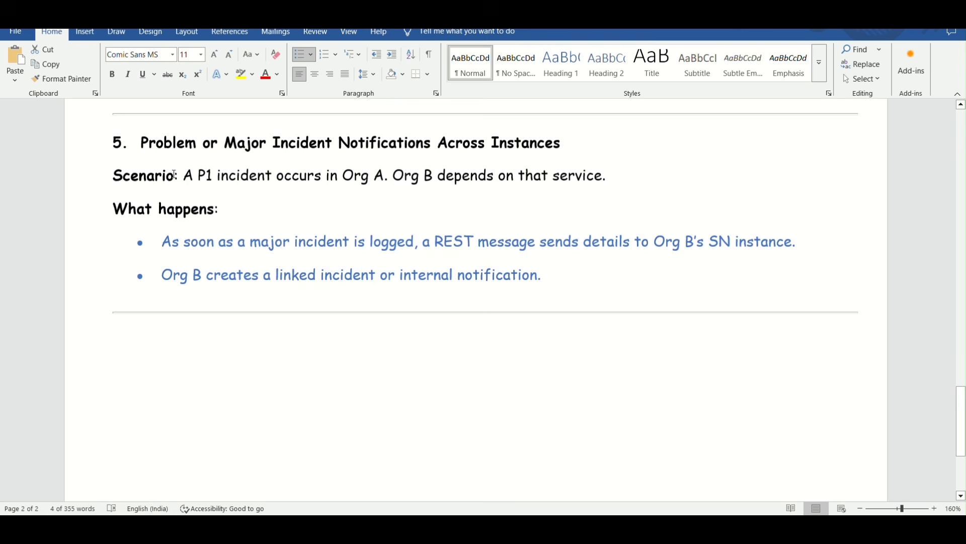
pyautogui.scroll(20, 154, 158)
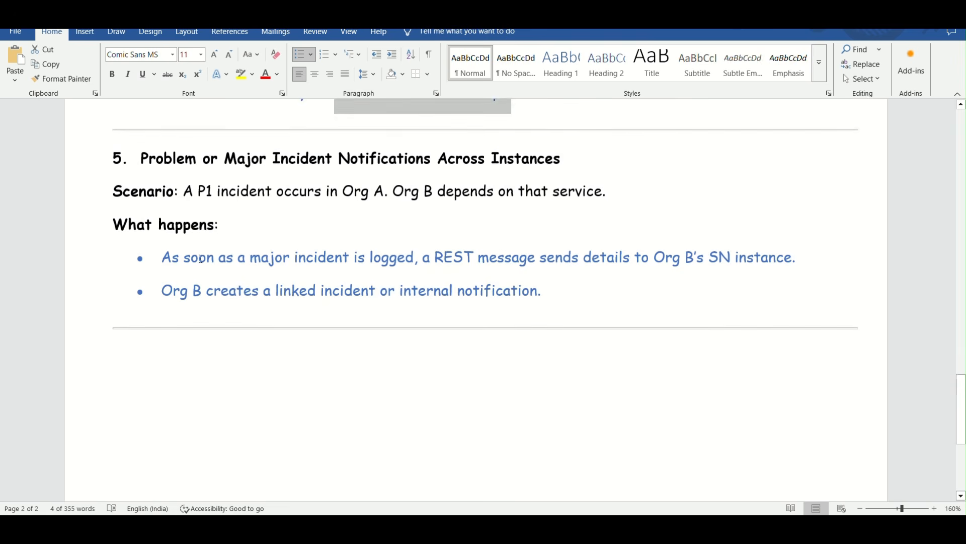
pyautogui.scroll(1, 261, 283)
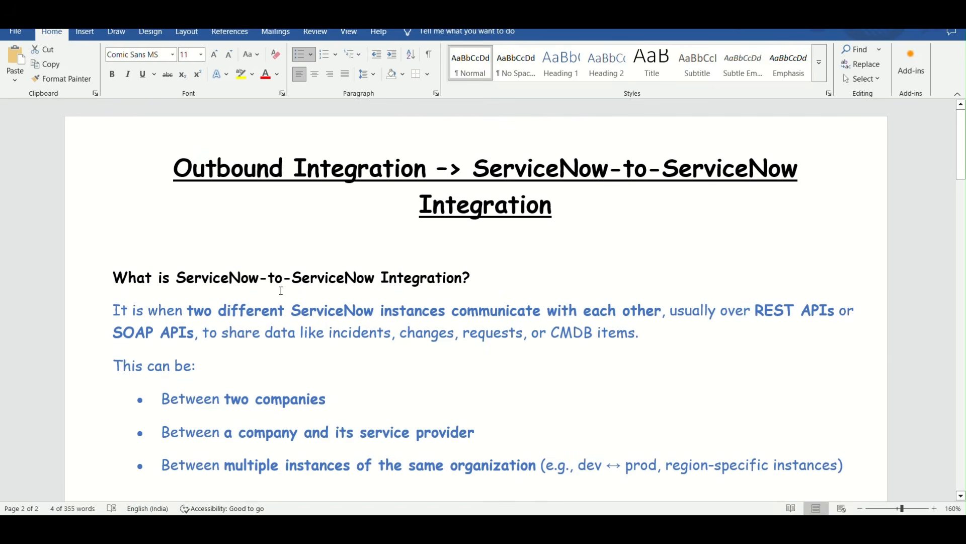
# Skim the document once more from the integration definition through the listed use cases
pyautogui.scroll(-5, 487, 393)
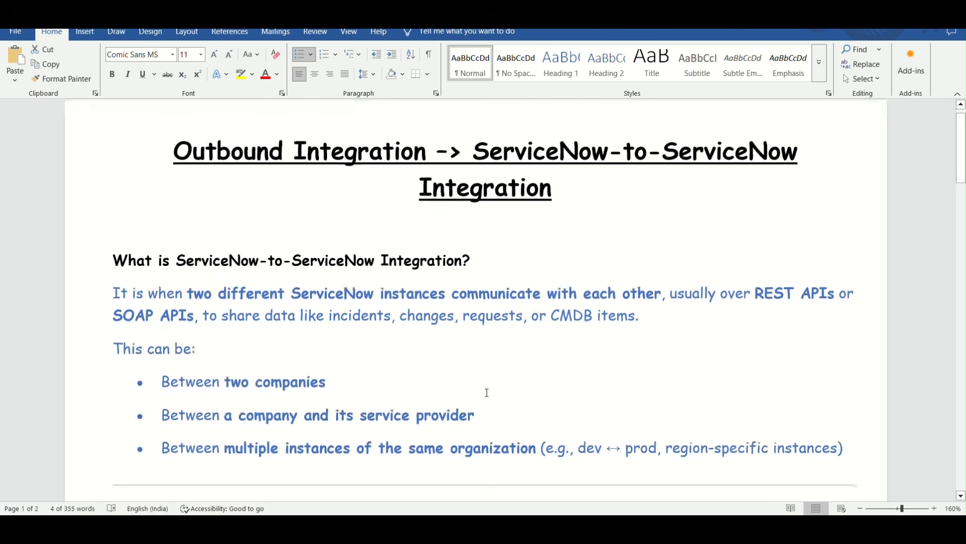
pyautogui.scroll(-20, 487, 393)
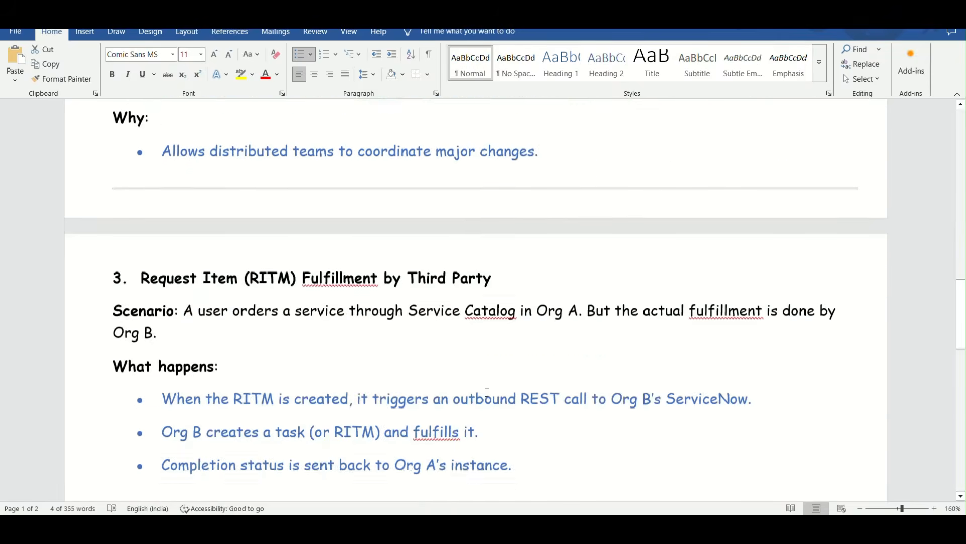
pyautogui.scroll(-4, 487, 393)
pyautogui.scroll(11, 487, 393)
pyautogui.scroll(18, 487, 392)
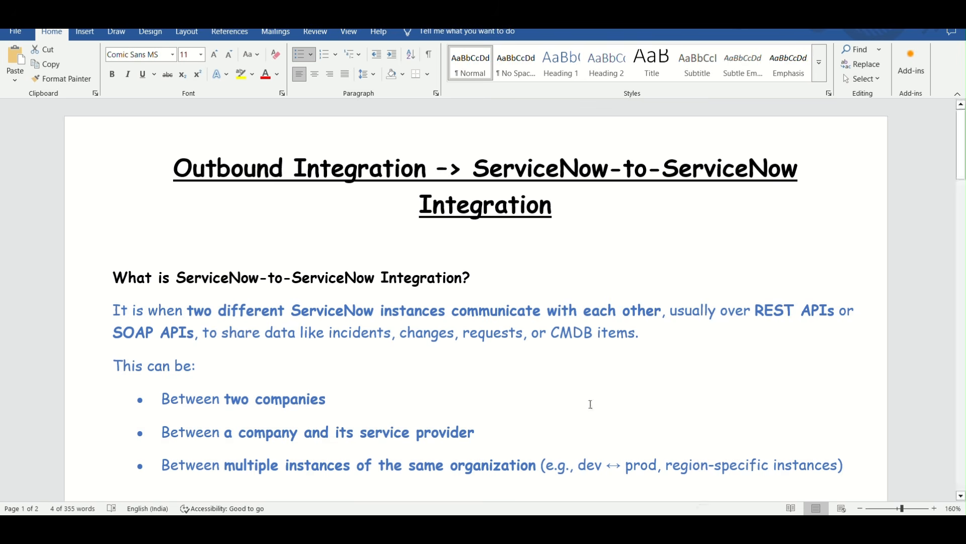
pyautogui.scroll(-3, 557, 393)
pyautogui.scroll(2, 557, 395)
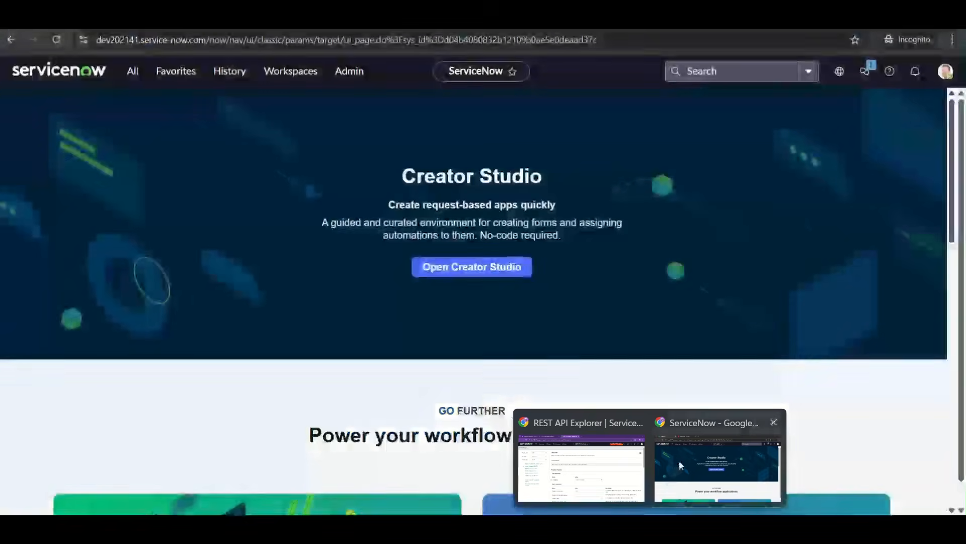
# Switch to the dev202141 ServiceNow instance in Chrome and clear the application navigator's filter
pyautogui.click(678, 460)
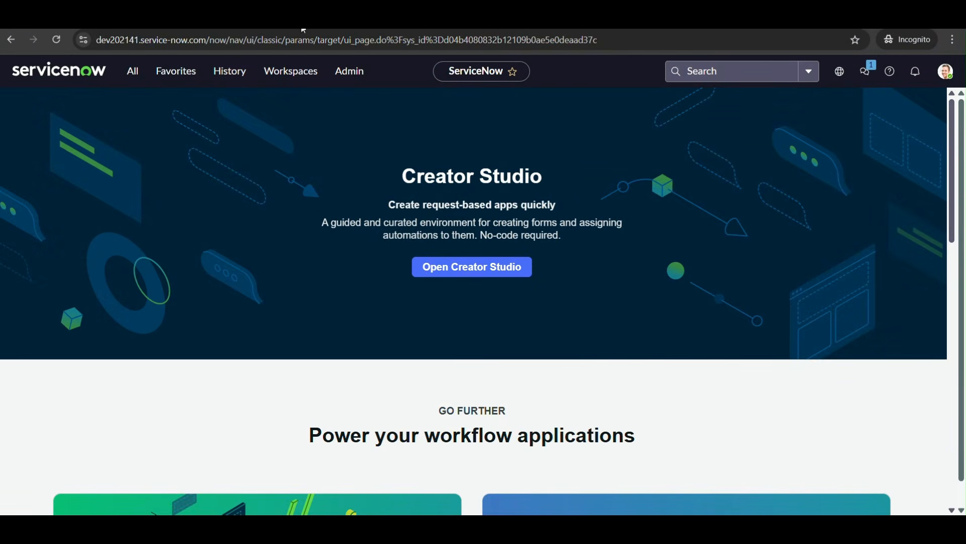
pyautogui.click(129, 72)
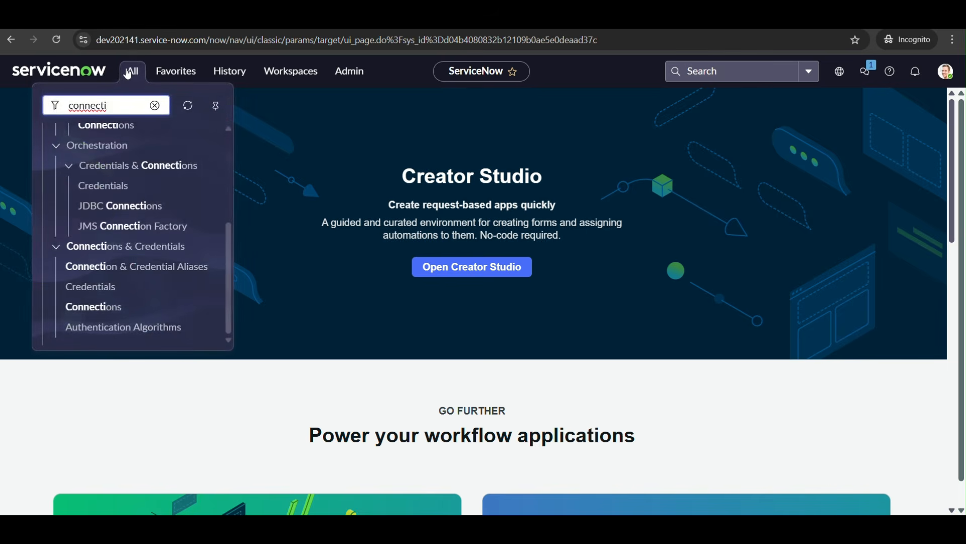
pyautogui.hotkey('ctrl', 'a')
pyautogui.press('BackSpace')
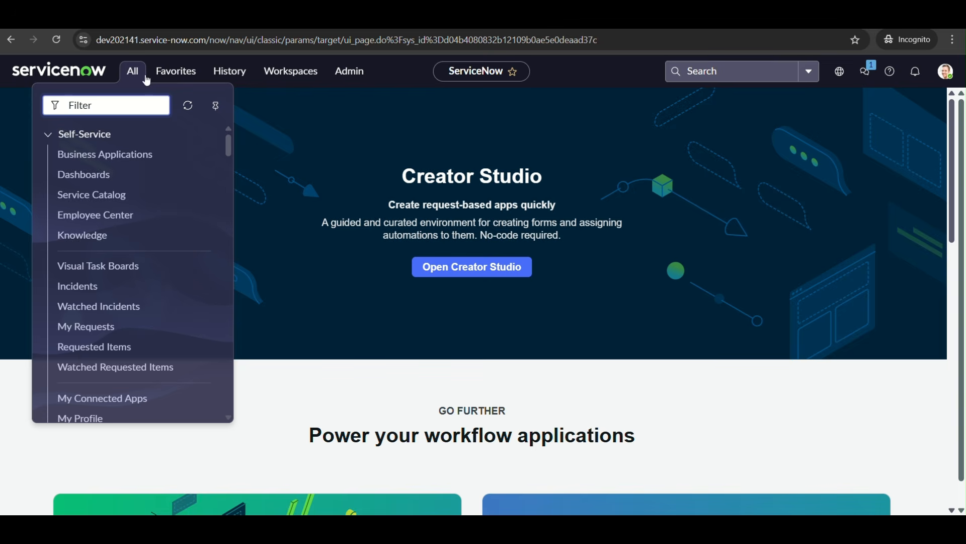
pyautogui.click(325, 153)
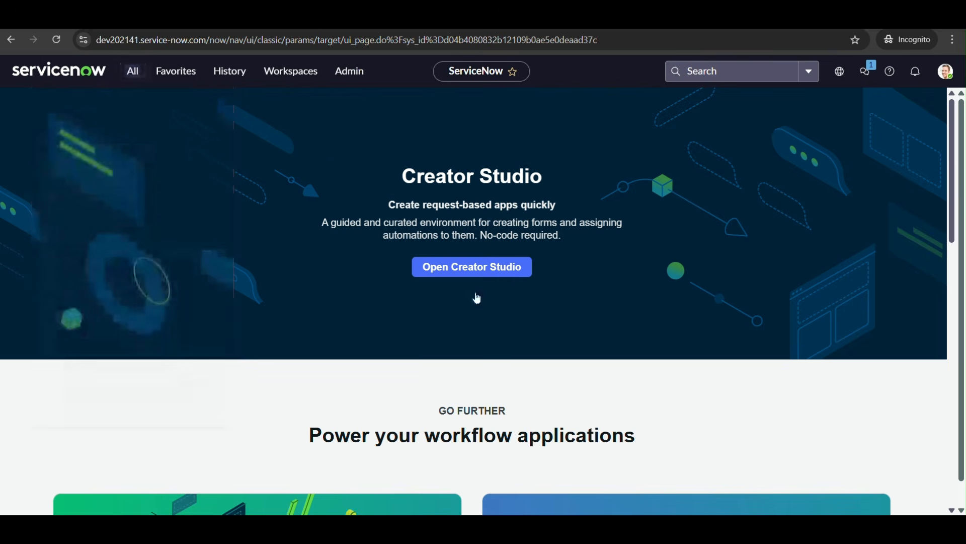
# Check the instance details on the ServiceNow Developer site from the other browser window, and return to the REST API Explorer
pyautogui.moveTo(651, 530)
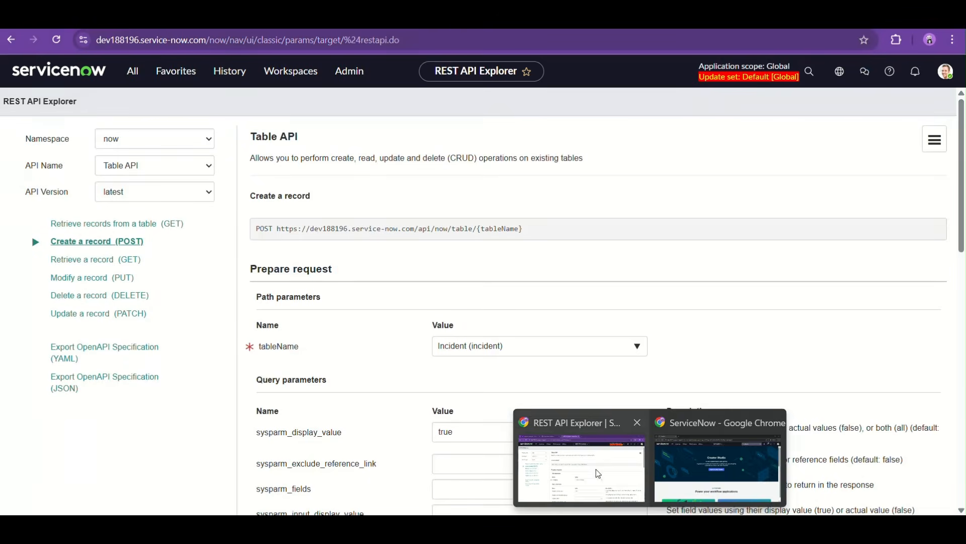
pyautogui.click(598, 473)
pyautogui.click(231, 15)
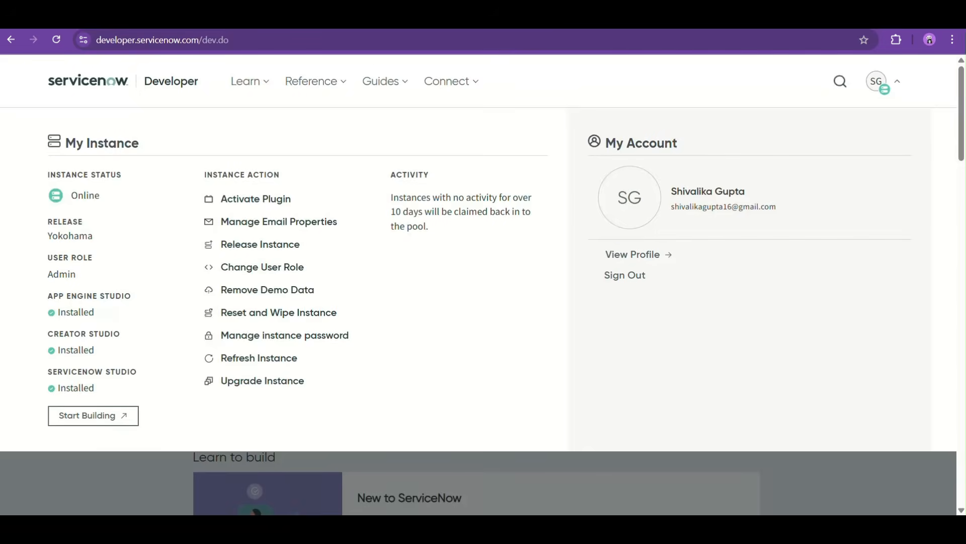
pyautogui.hotkey('ctrl', 'Tab')
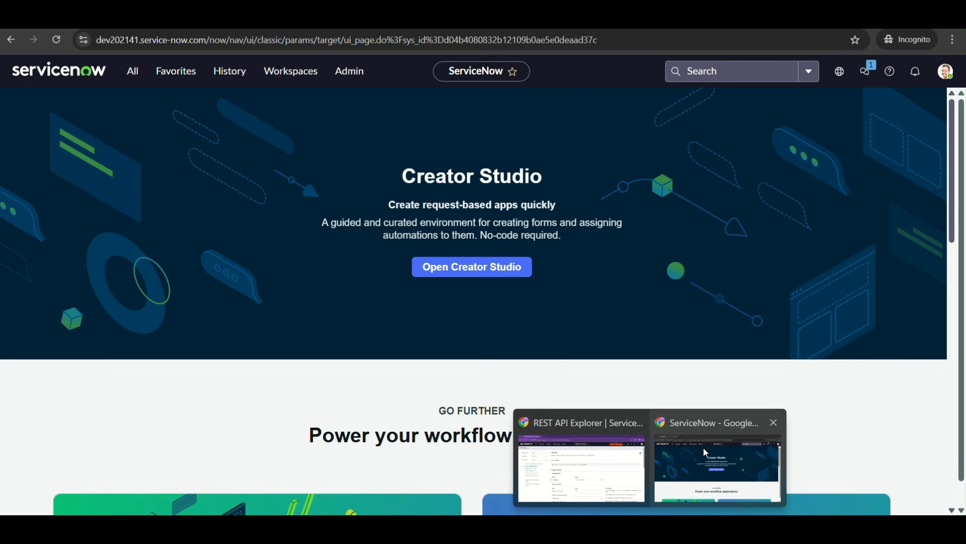
# Highlight the instance numbers 202141 and 188196 in the two instances' web addresses to tell them apart
pyautogui.click(705, 453)
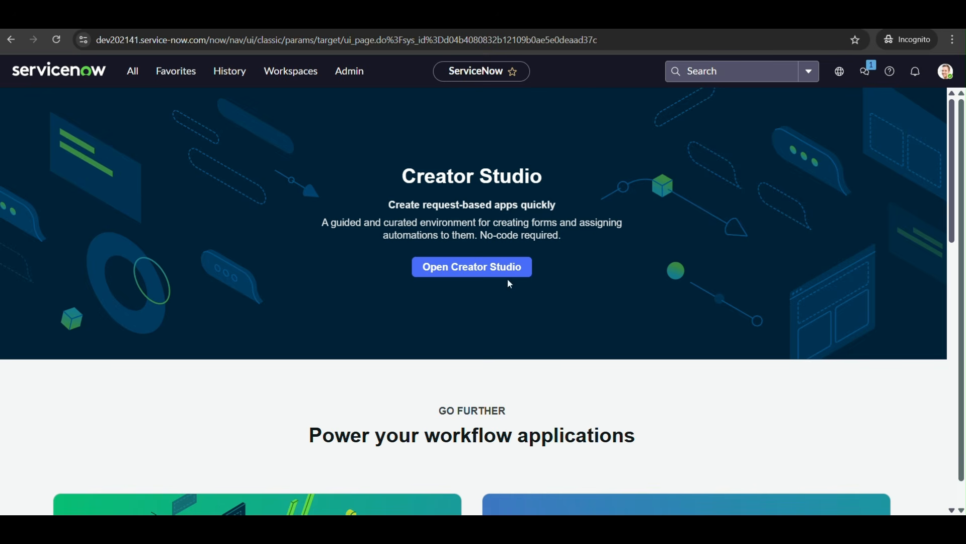
pyautogui.click(120, 43)
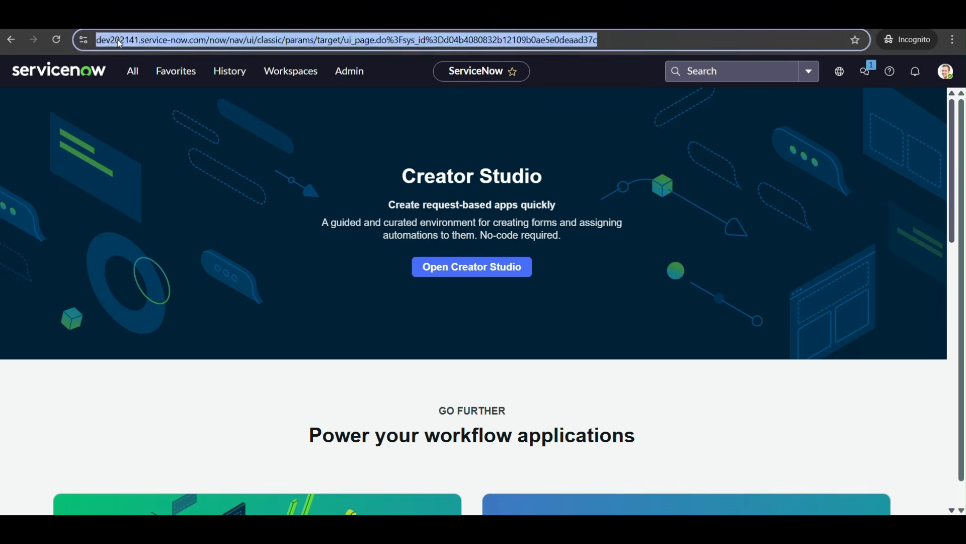
pyautogui.click(118, 41)
pyautogui.moveTo(139, 40); pyautogui.dragTo(170, 40)
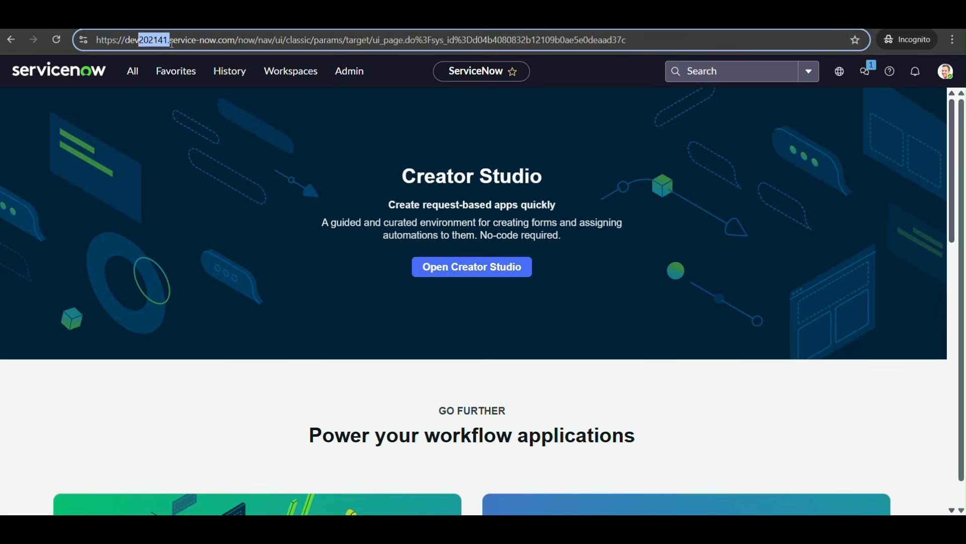
pyautogui.moveTo(678, 529)
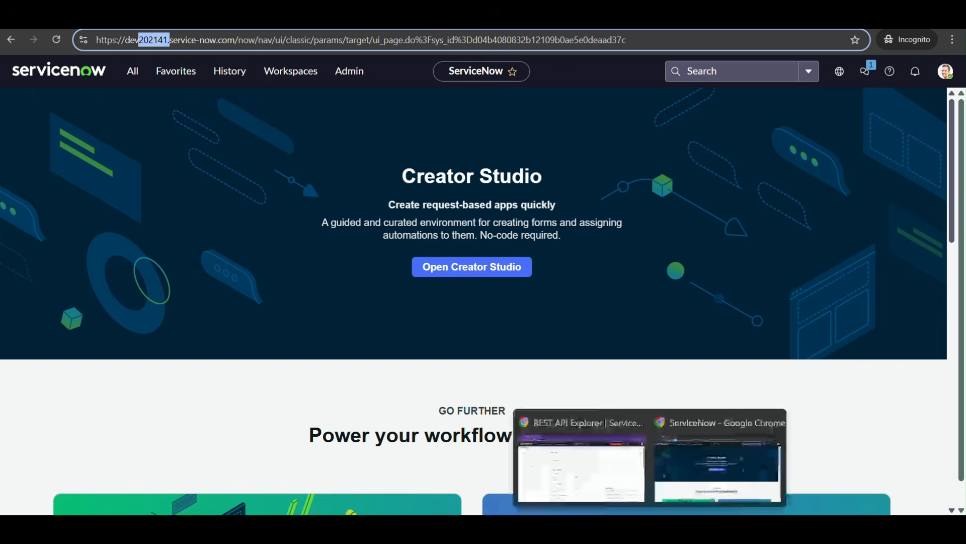
pyautogui.click(578, 466)
pyautogui.moveTo(111, 40); pyautogui.dragTo(140, 40)
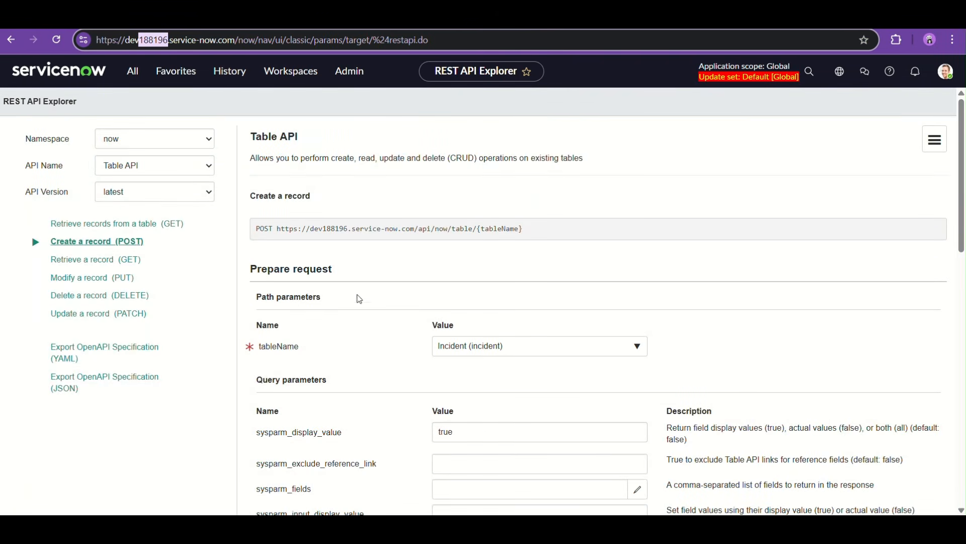
# Compare the source instance dev202141 with the target instance dev188196 by viewing each window in turn
pyautogui.moveTo(652, 528)
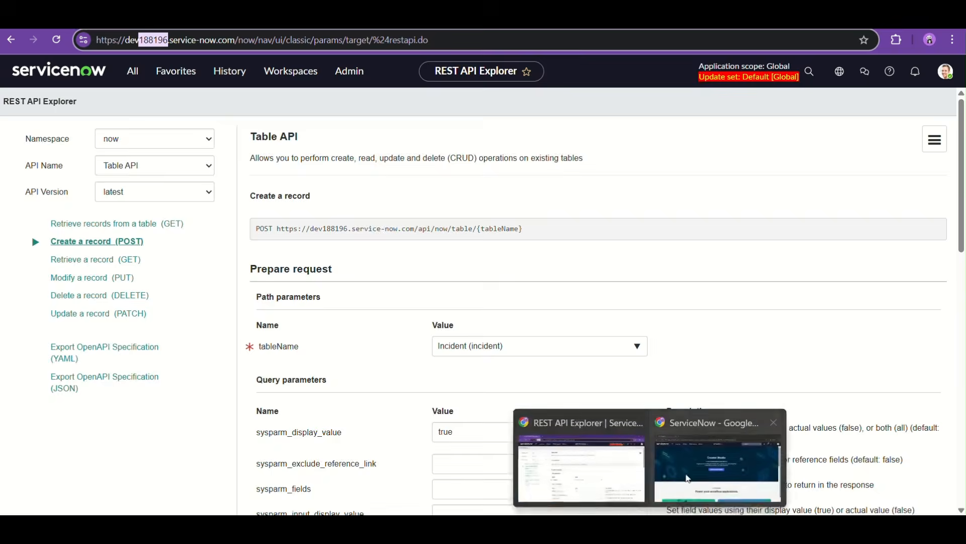
pyautogui.click(688, 469)
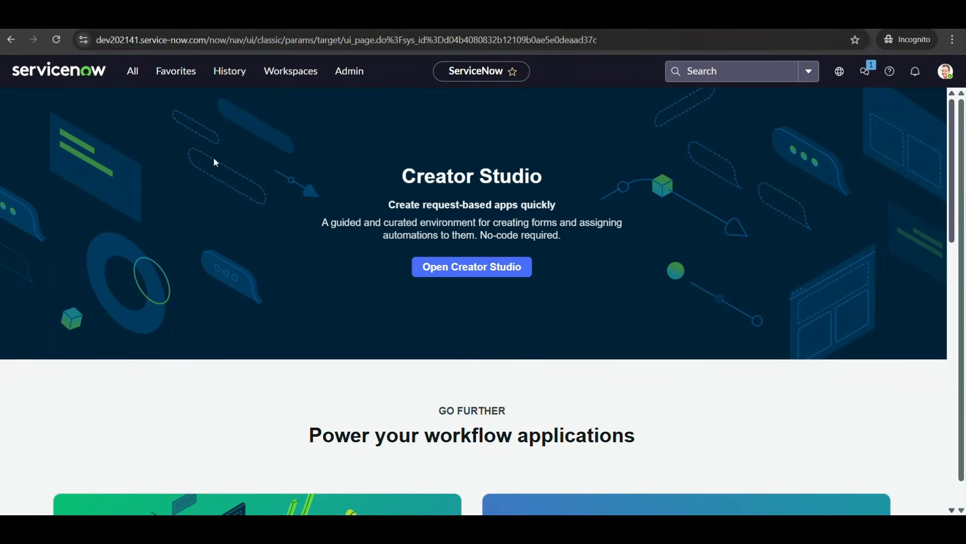
pyautogui.click(128, 45)
pyautogui.click(126, 43)
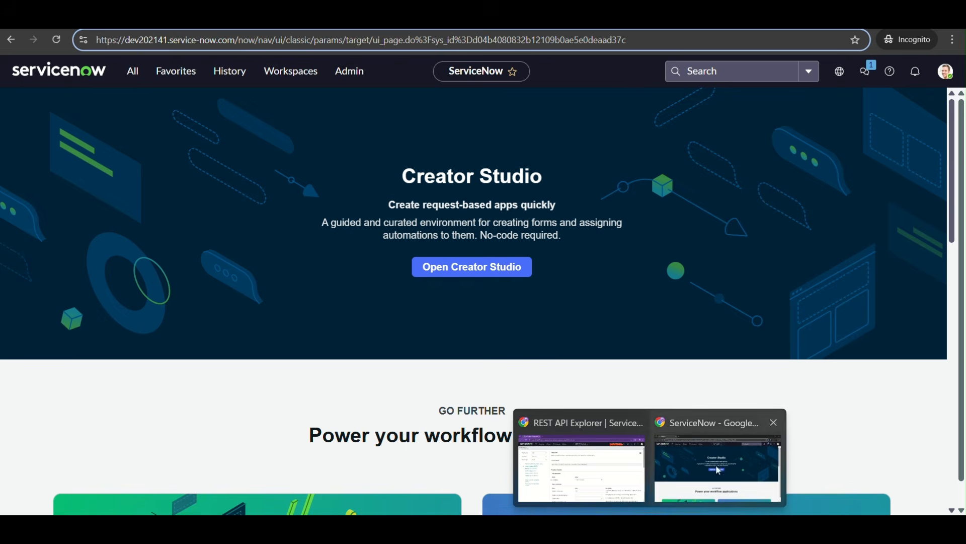
pyautogui.click(597, 346)
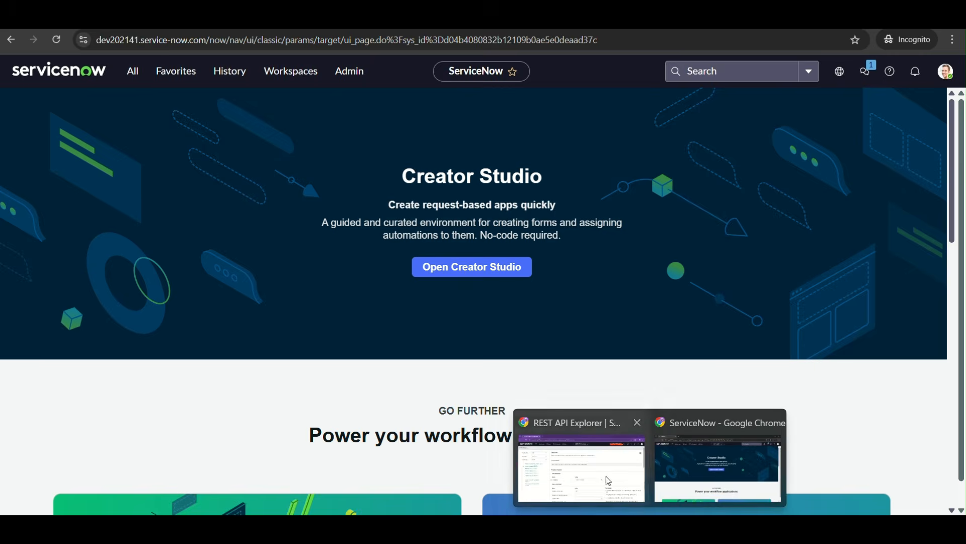
pyautogui.click(599, 466)
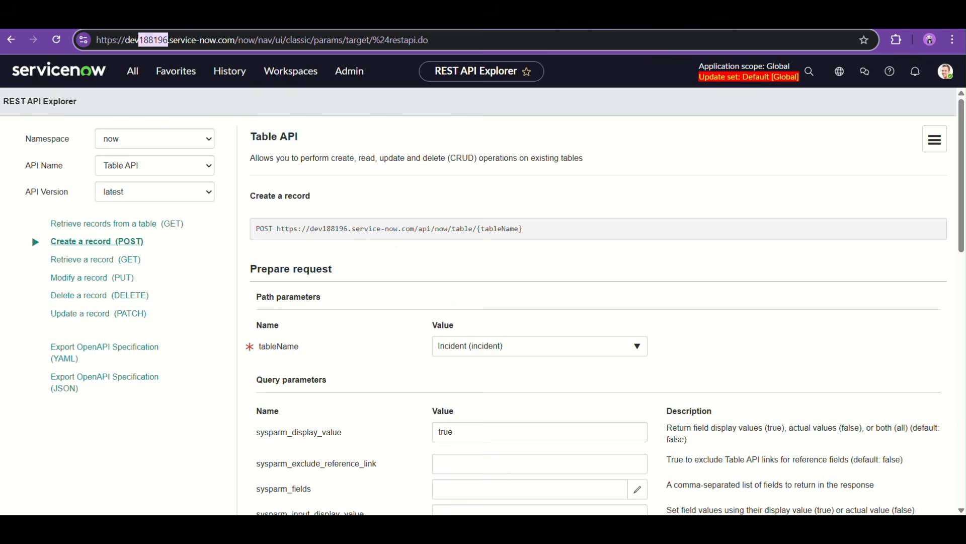
# In the dev202141 instance, search the navigator for "rest message" and open the outbound REST Message list
pyautogui.click(710, 468)
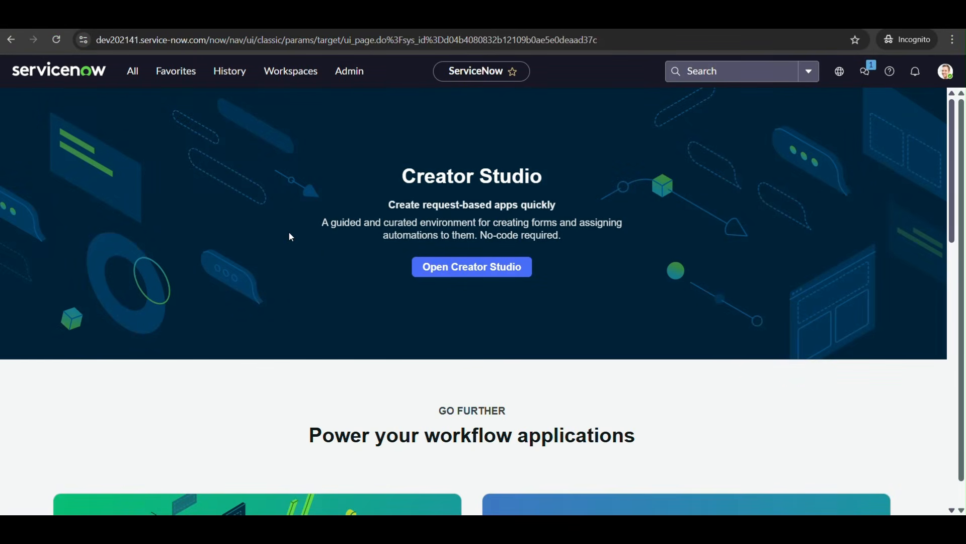
pyautogui.click(132, 71)
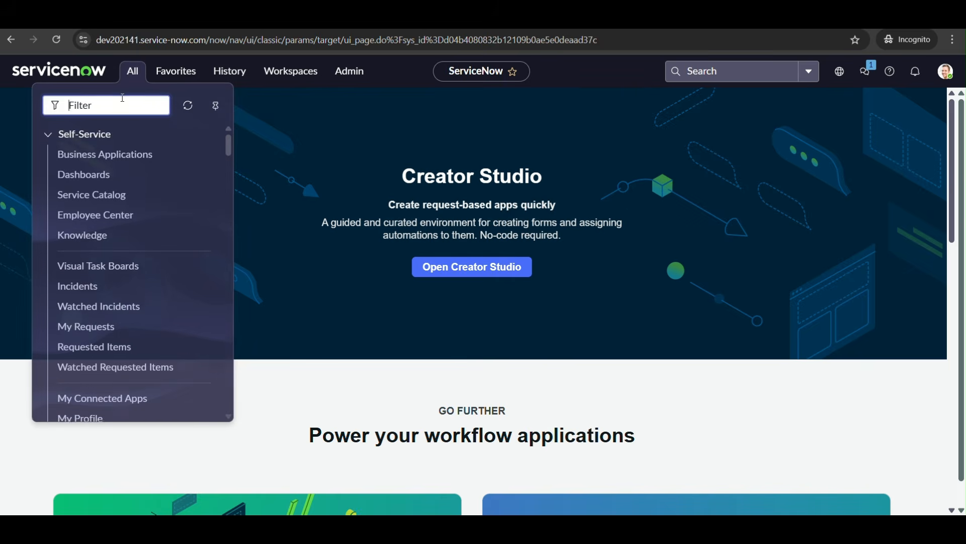
pyautogui.write('rest')
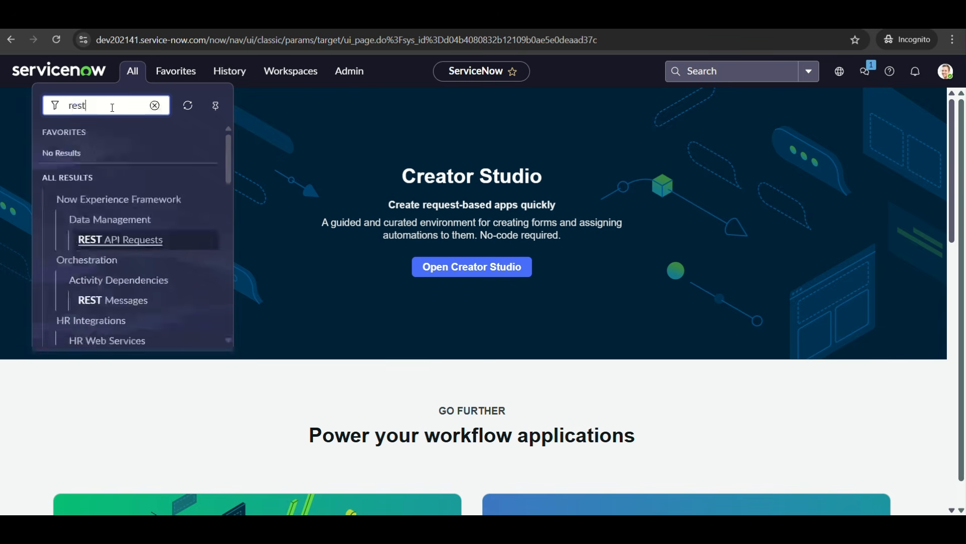
pyautogui.write(' message')
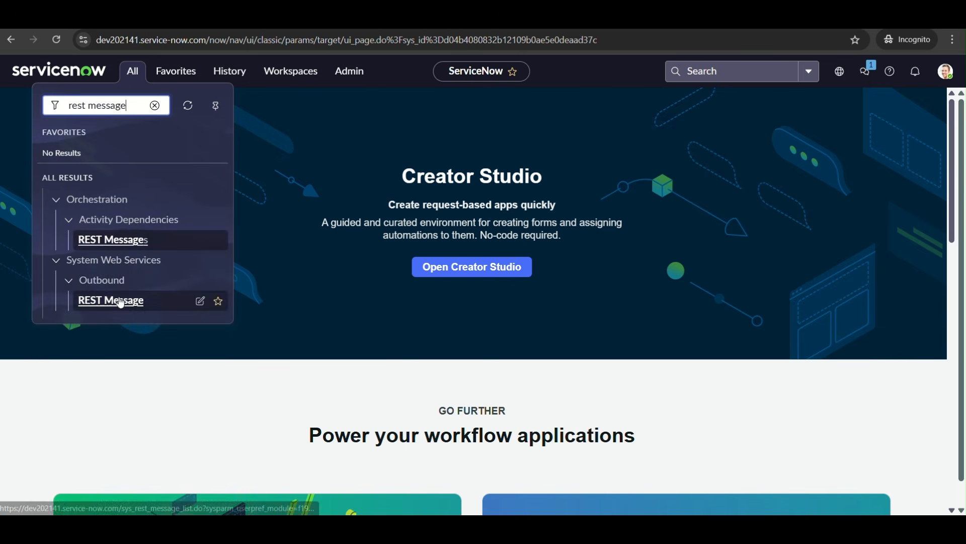
pyautogui.click(103, 300)
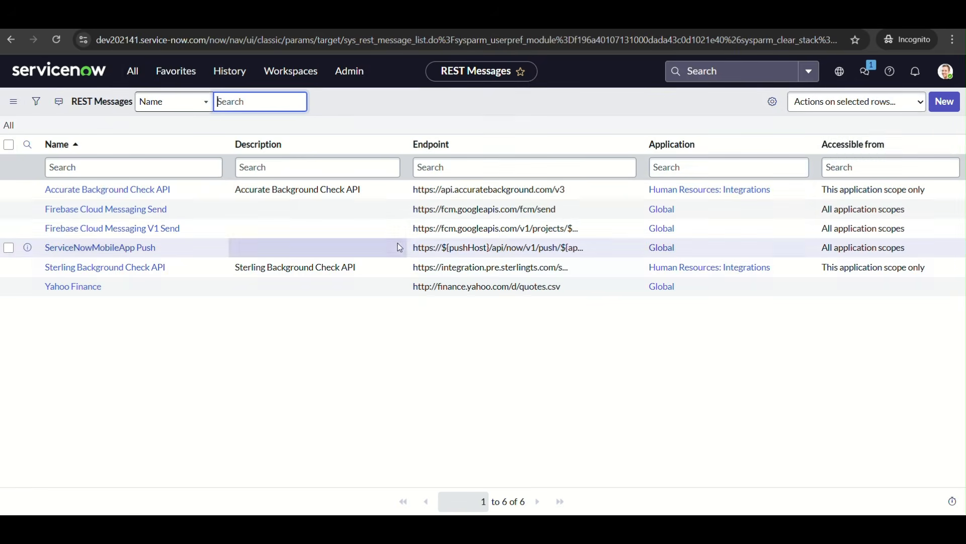
# Start a new REST message named "SG - SN - to - SN -1" with the description "First Servicenow to Servicenow Integration -"
pyautogui.click(945, 103)
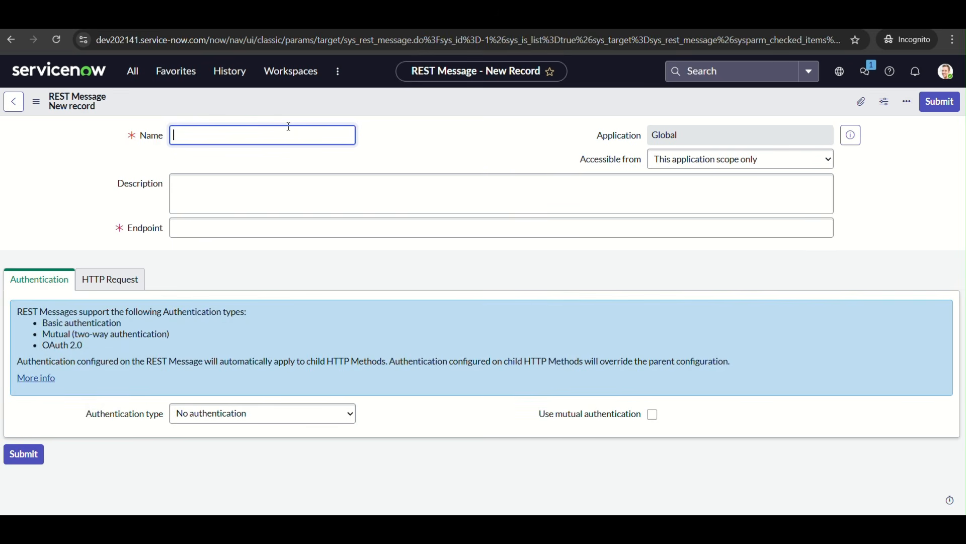
pyautogui.write('SG - SN - to - SN -1')
pyautogui.click(237, 234)
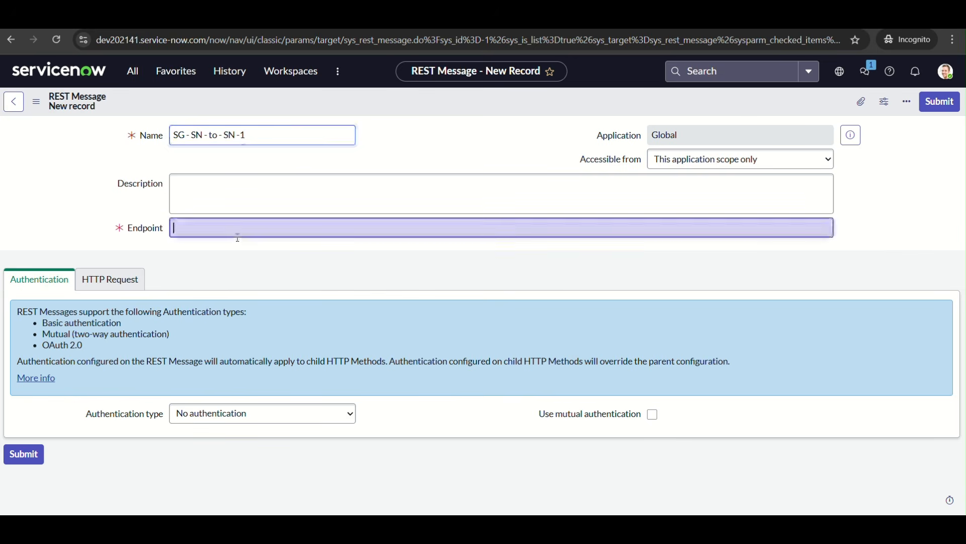
pyautogui.click(289, 202)
pyautogui.write('First Servicenow to Servicenow Integration -')
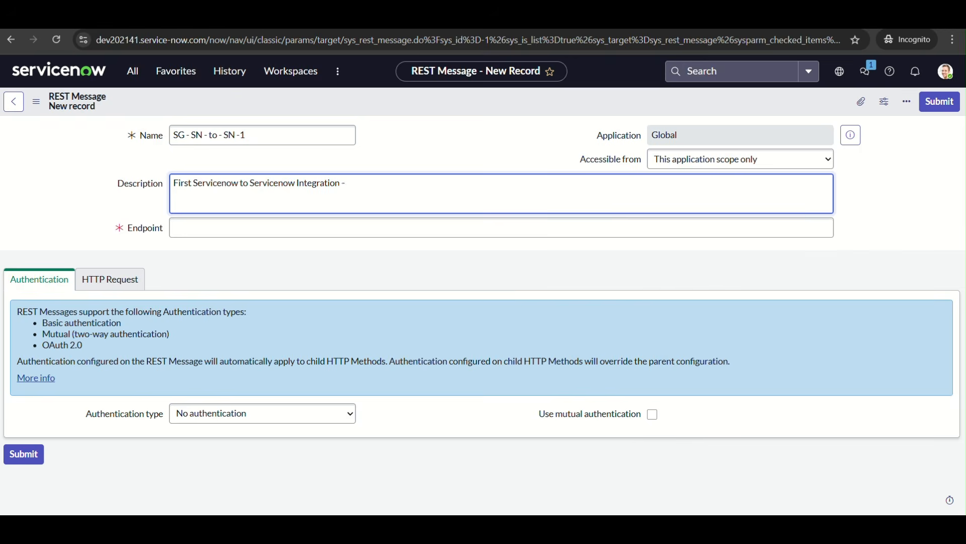
# Copy the instance name dev188196 from the target instance's web address and append it to the REST message's description
pyautogui.moveTo(650, 529)
pyautogui.click(595, 466)
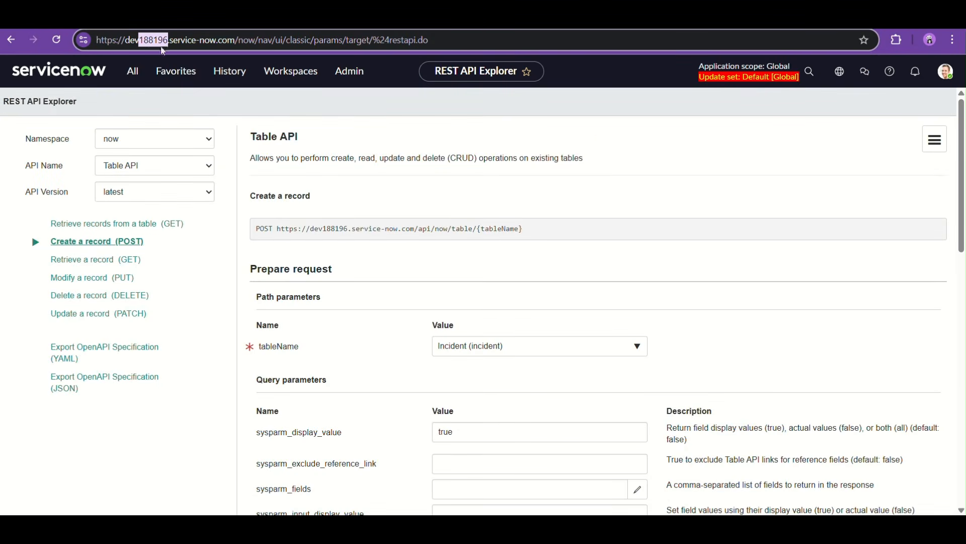
pyautogui.doubleClick(146, 41)
pyautogui.hotkey('ctrl', 'c')
pyautogui.moveTo(649, 528)
pyautogui.click(719, 468)
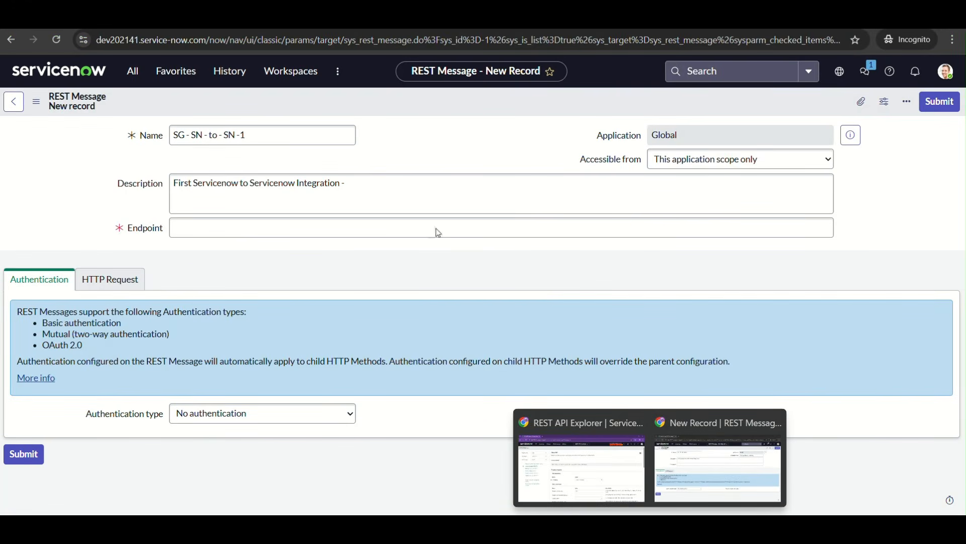
pyautogui.hotkey('ctrl', 'v')
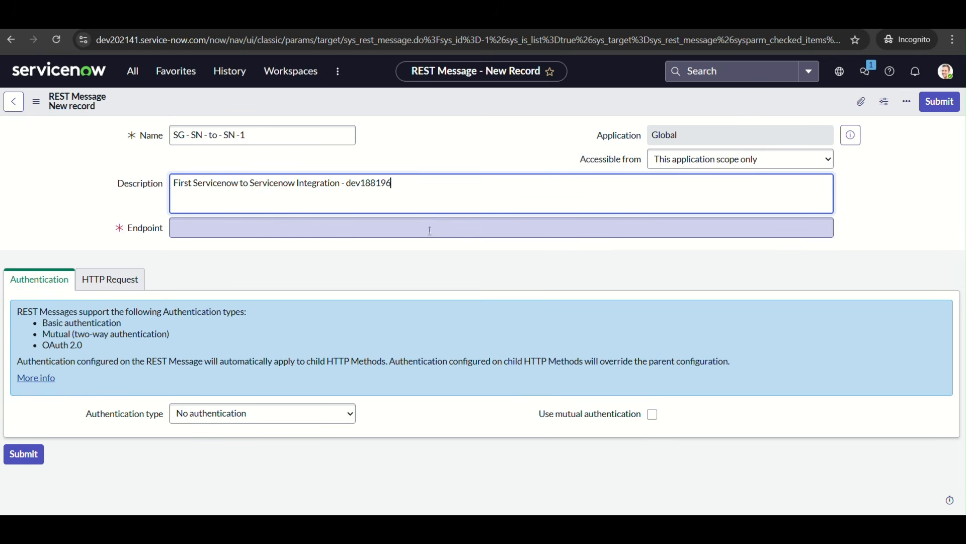
# In the dev188196 REST API Explorer, open the Table API's "Retrieve records from a table (GET)" operation and copy its request URL
pyautogui.click(430, 231)
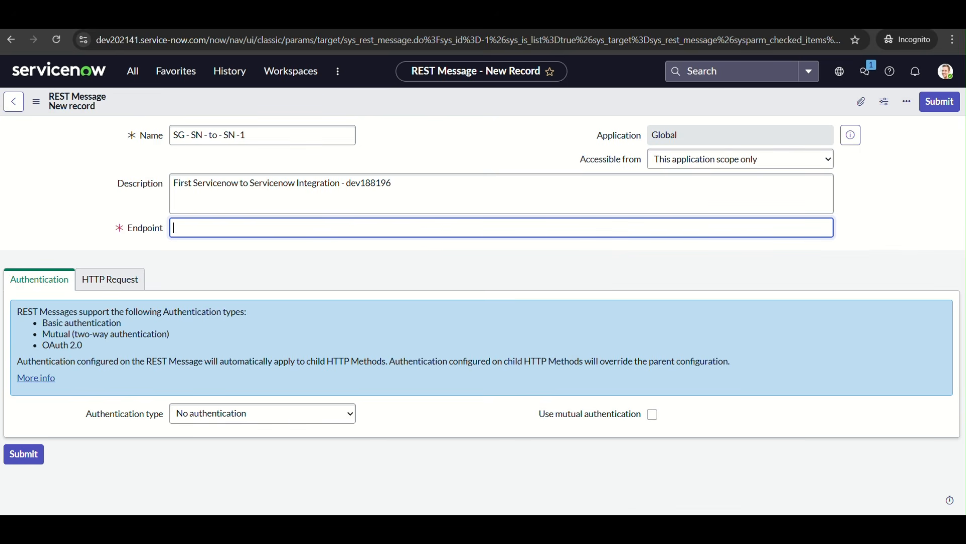
pyautogui.click(579, 468)
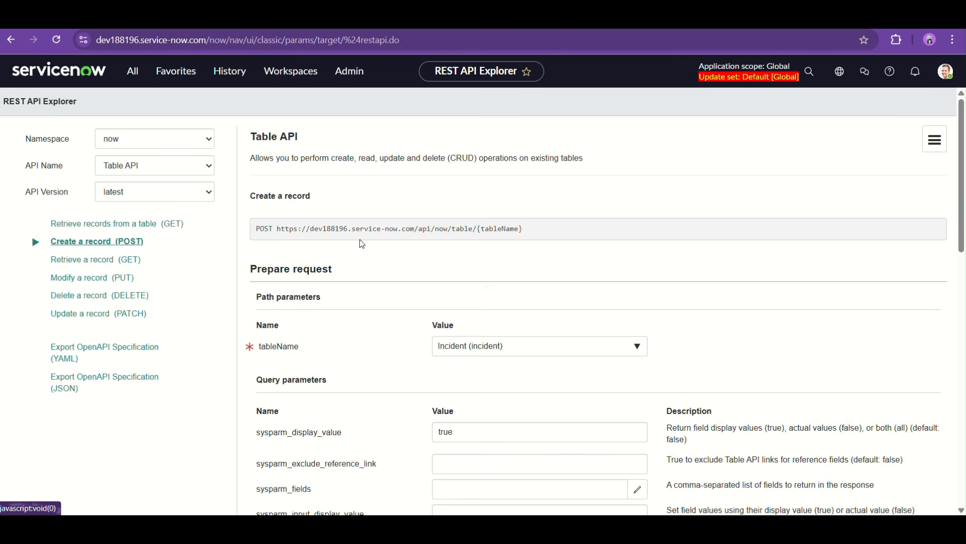
pyautogui.click(123, 223)
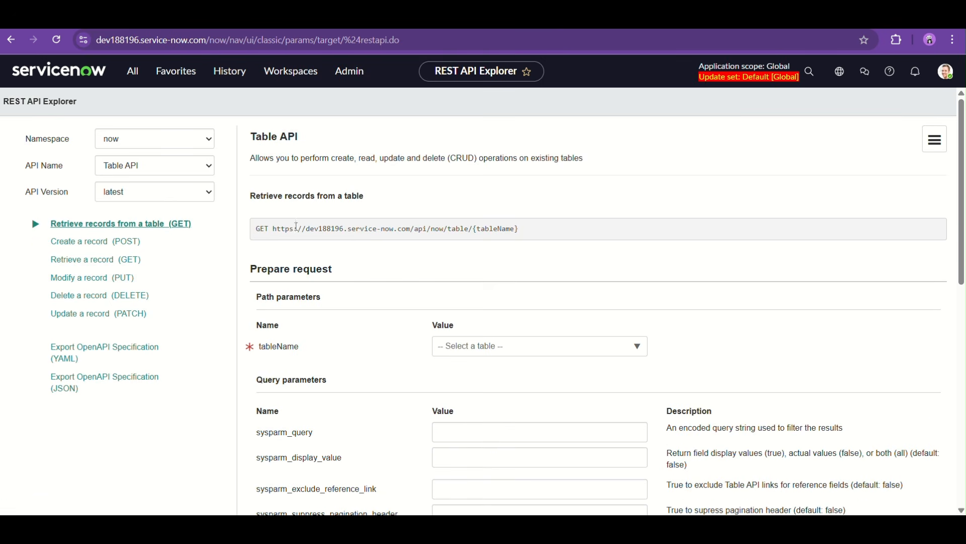
pyautogui.moveTo(274, 228); pyautogui.dragTo(573, 229)
pyautogui.hotkey('ctrl', 'c')
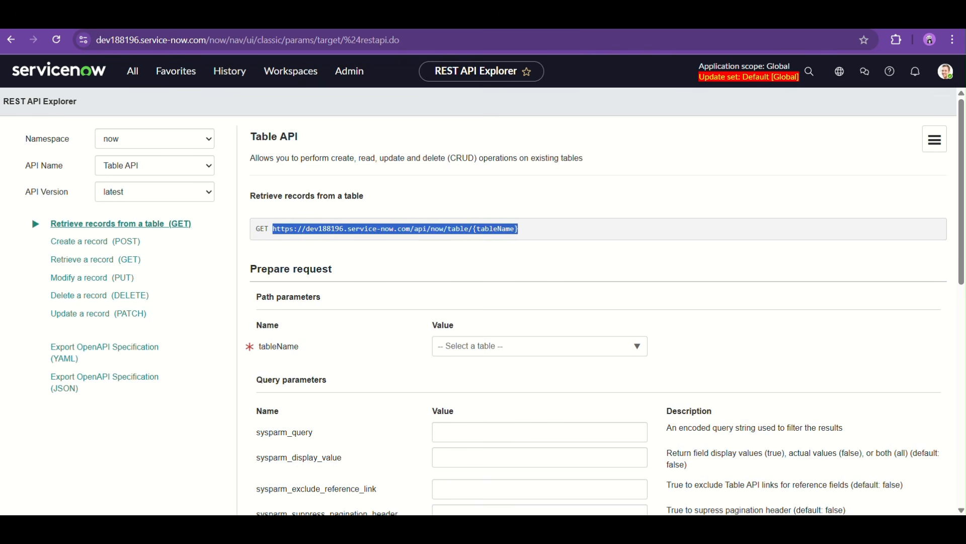
pyautogui.moveTo(650, 528)
pyautogui.click(705, 452)
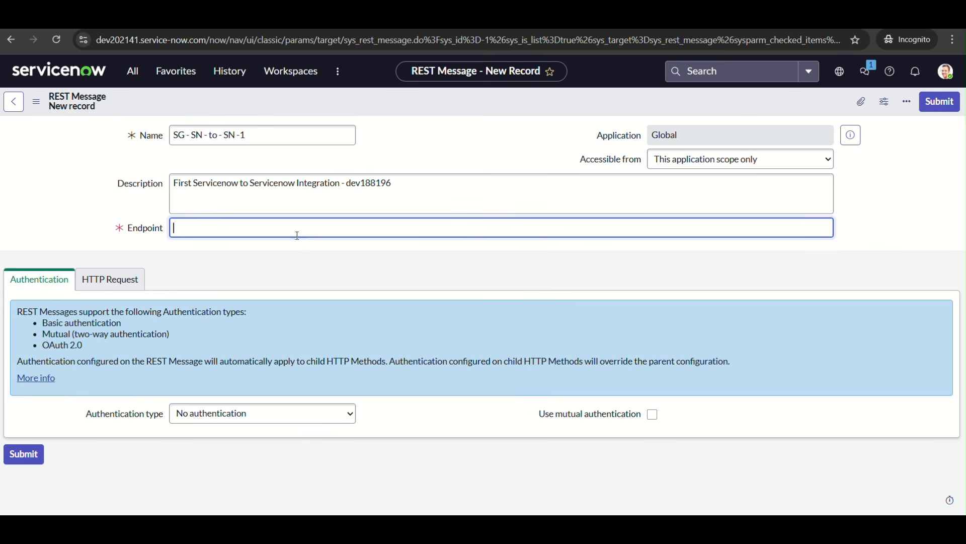
pyautogui.hotkey('ctrl', 'v')
pyautogui.moveTo(331, 228); pyautogui.dragTo(581, 226)
pyautogui.press('BackSpace')
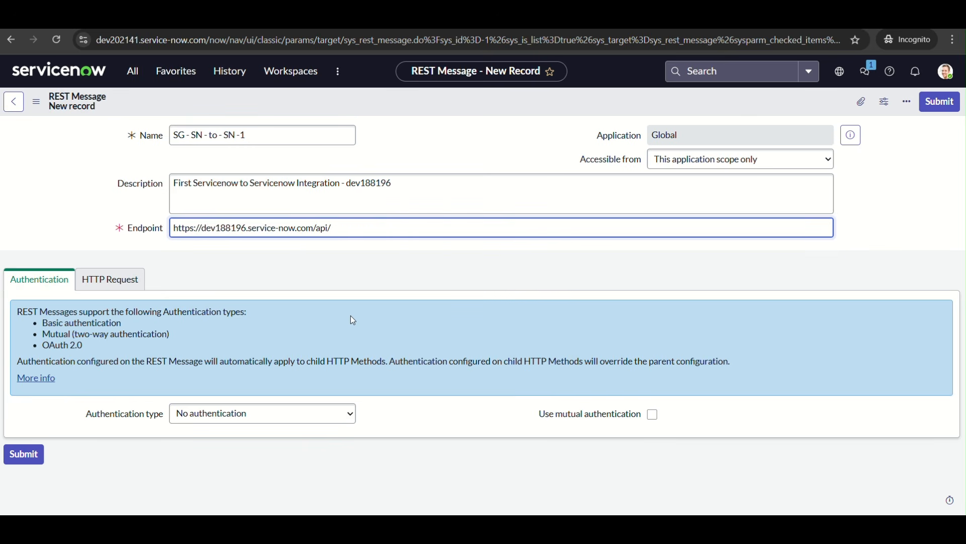
pyautogui.press('BackSpace')
# Set the REST message's authentication type to Basic and choose "Instance V" as the basic auth profile
pyautogui.click(300, 413)
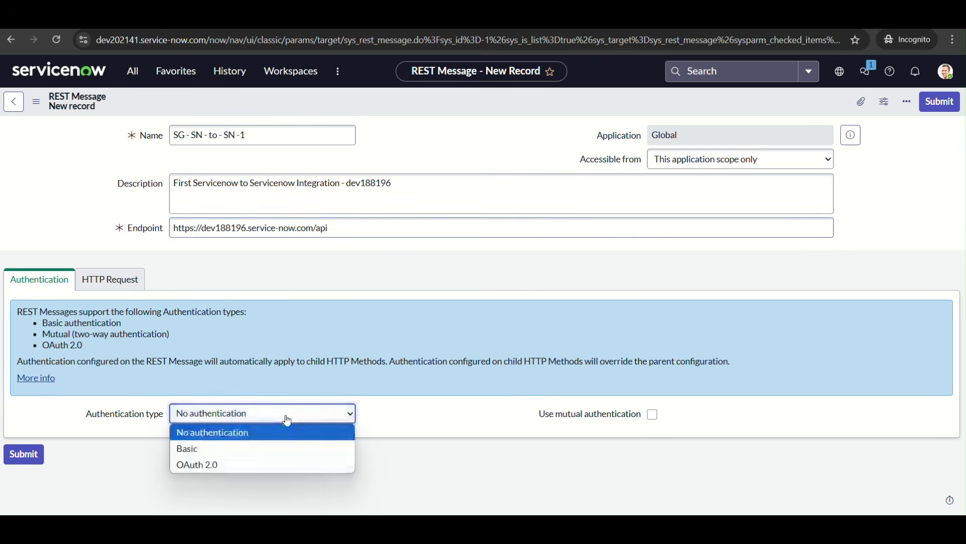
pyautogui.click(234, 454)
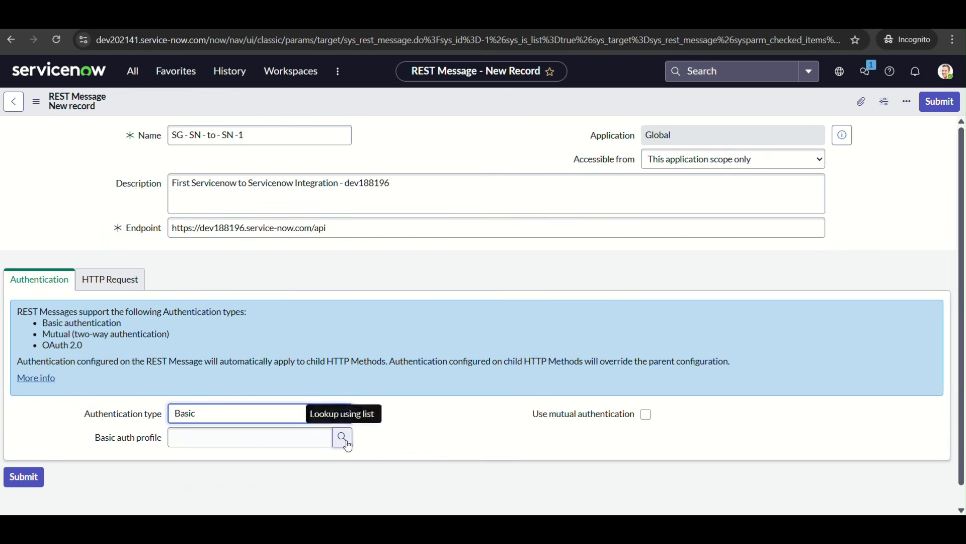
pyautogui.click(342, 437)
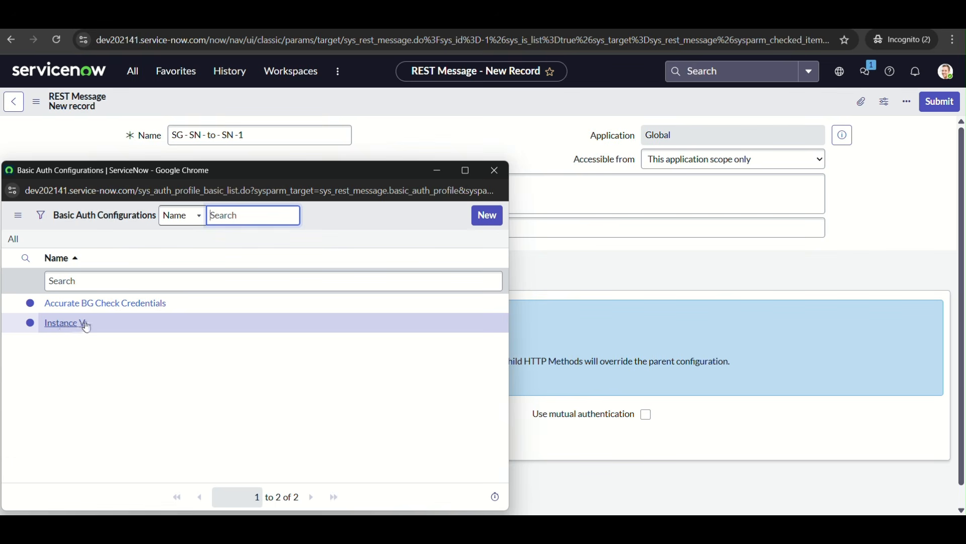
pyautogui.click(67, 323)
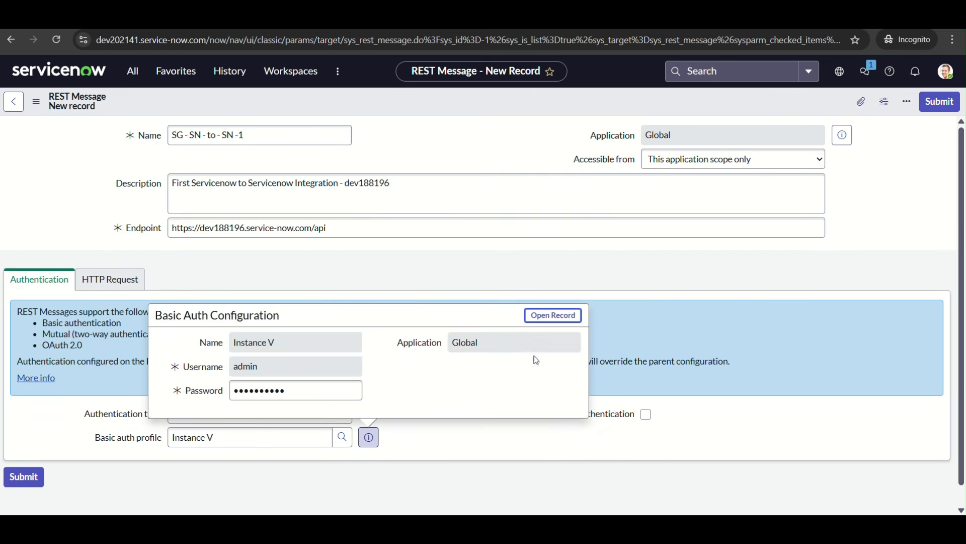
# Open the "Instance V" basic auth configuration in a separate tab, review its credential fields, and return to the REST message
pyautogui.rightClick(541, 317)
pyautogui.click(584, 330)
pyautogui.click(262, 20)
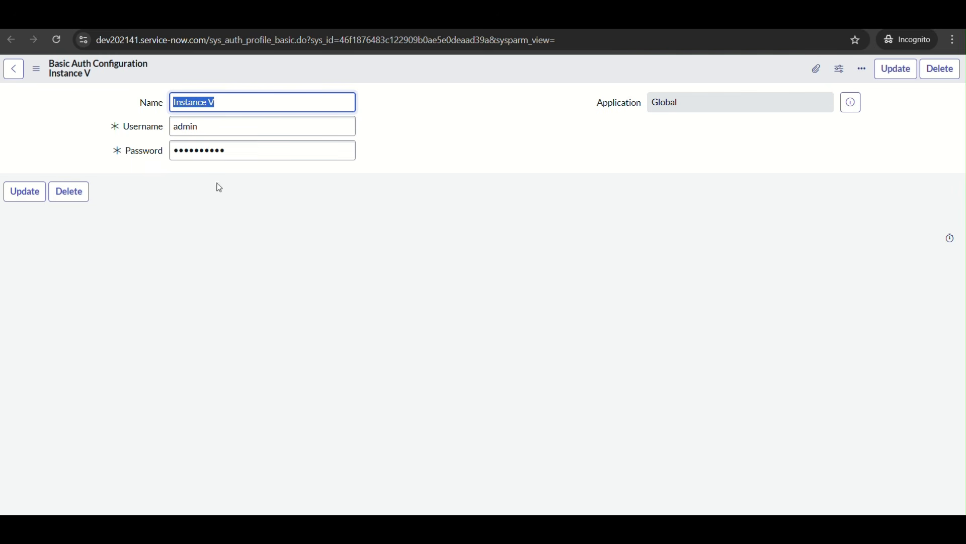
pyautogui.click(257, 198)
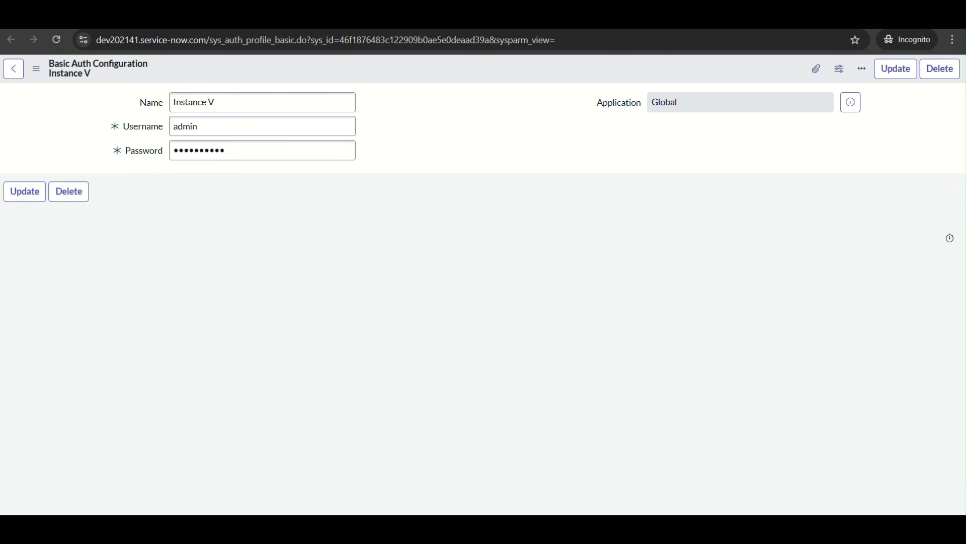
pyautogui.click(216, 102)
pyautogui.hotkey('ctrl', 'w')
pyautogui.click(97, 164)
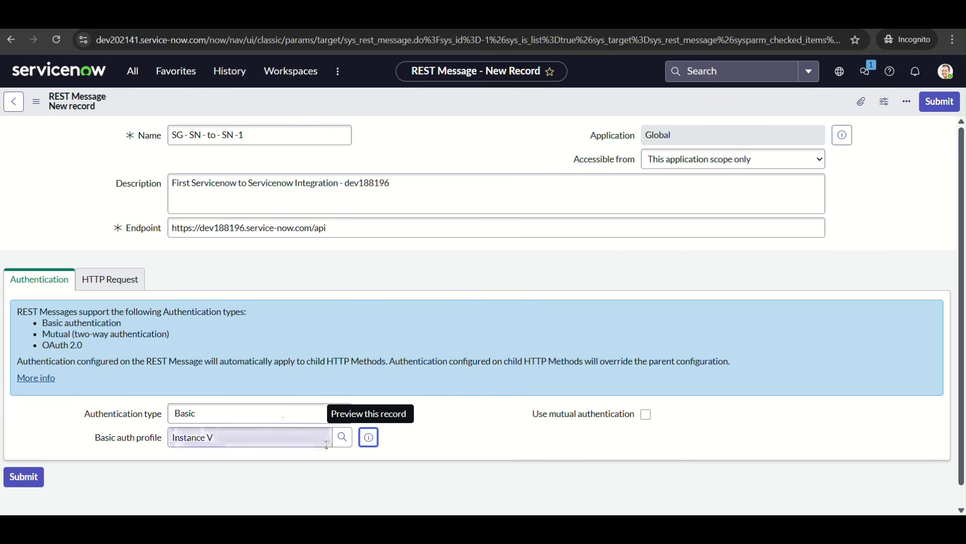
pyautogui.click(333, 258)
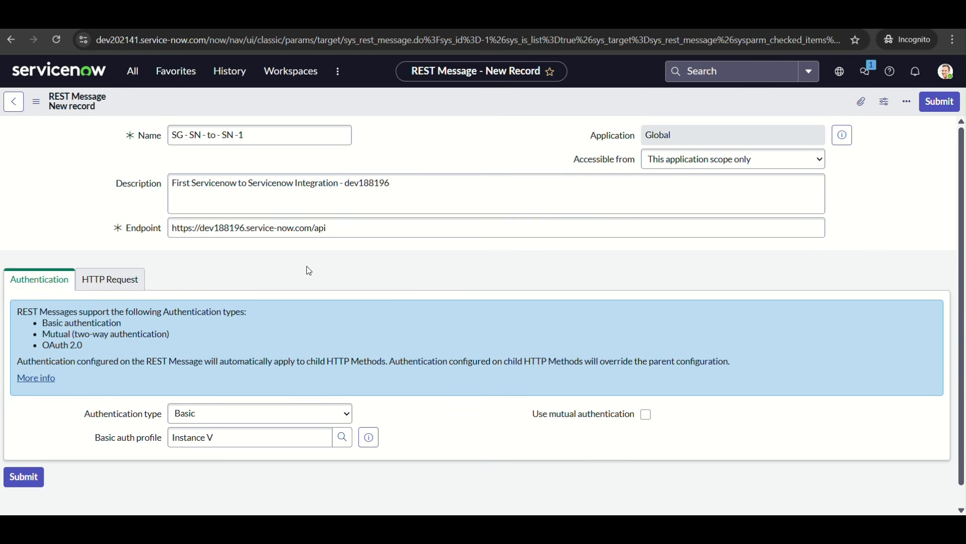
# Compare the "Instance V" credentials record with the target instance dev188196 and go back to the REST message form
pyautogui.click(262, 16)
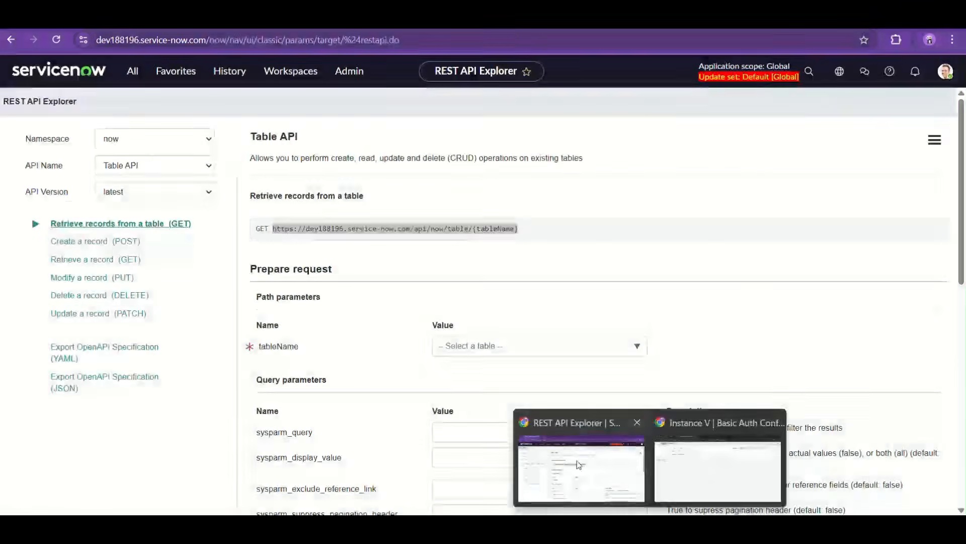
pyautogui.click(577, 461)
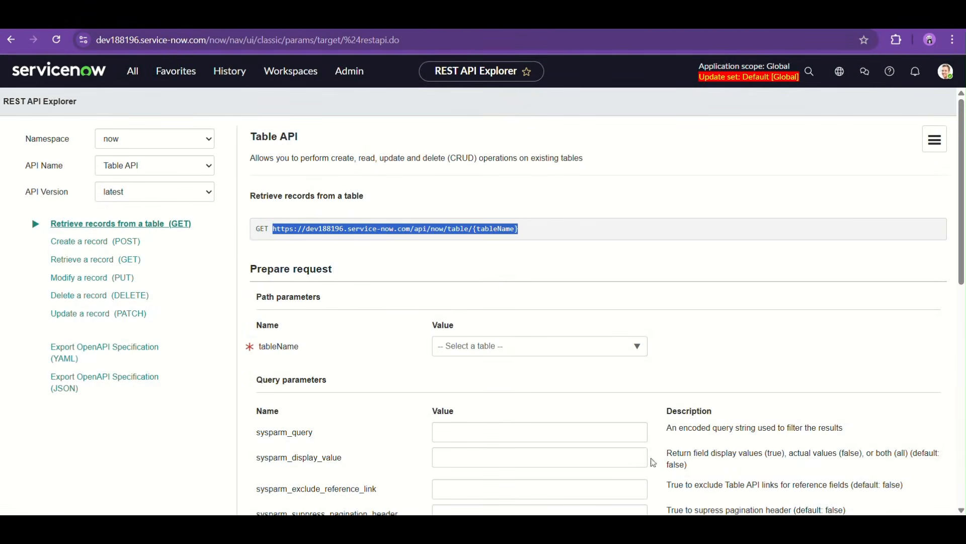
pyautogui.click(698, 480)
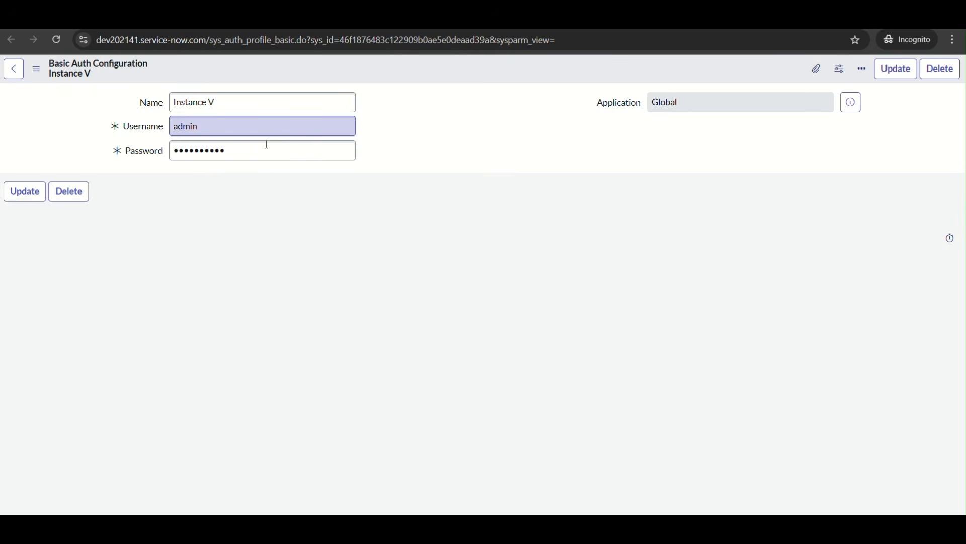
pyautogui.click(269, 19)
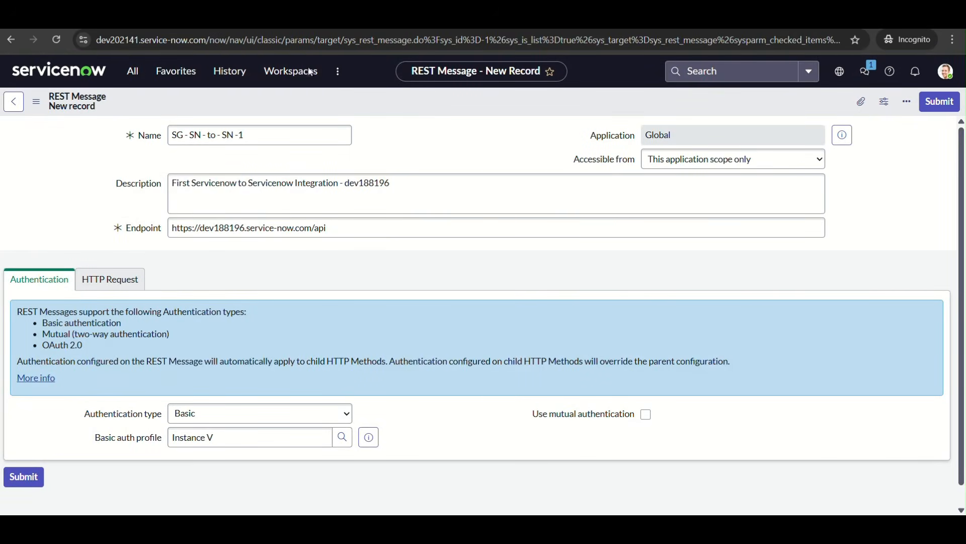
# Show the REST message's HTTP Request settings and save the new record while keeping it open
pyautogui.scroll(-1, 255, 413)
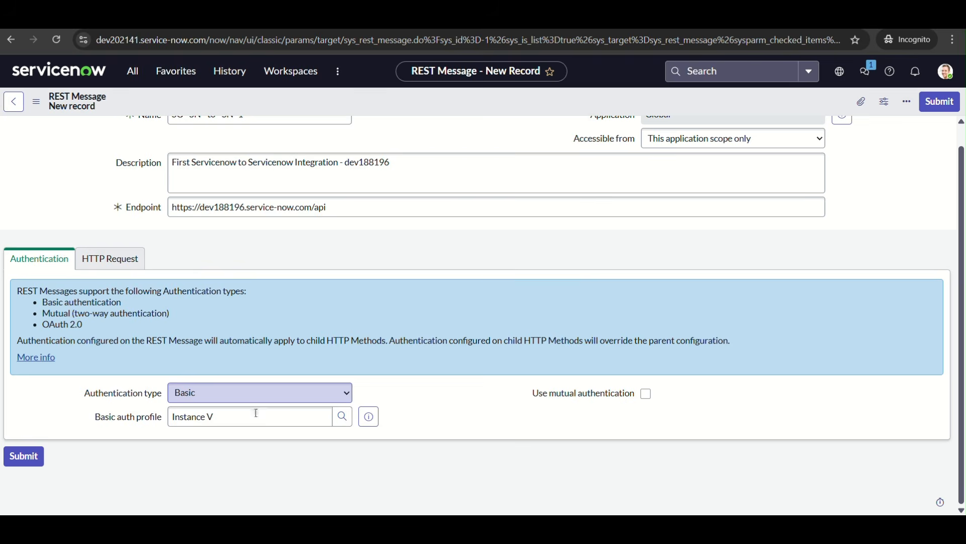
pyautogui.click(114, 267)
pyautogui.rightClick(455, 98)
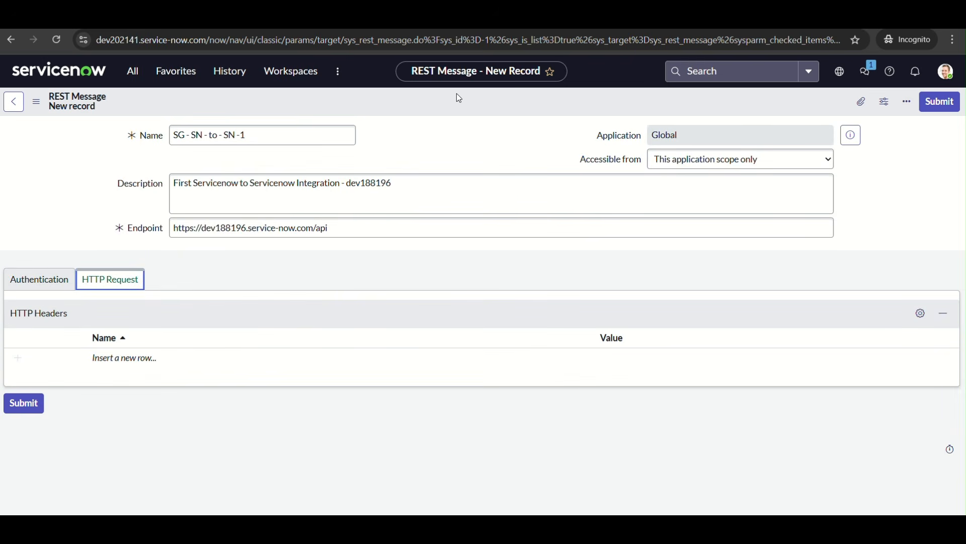
pyautogui.click(483, 111)
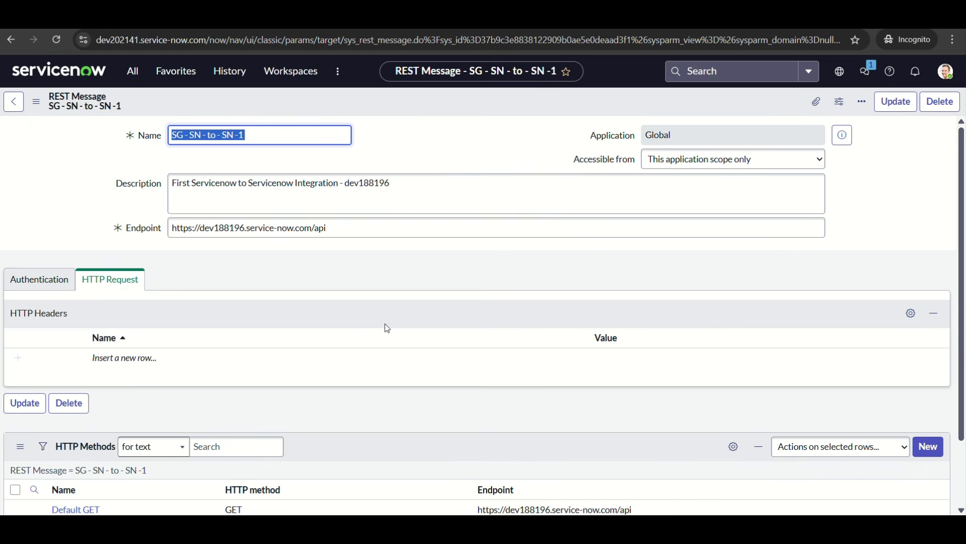
# Open the REST message's Default GET HTTP method in a separate tab and place the cursor at the end of its endpoint
pyautogui.scroll(-2, 387, 329)
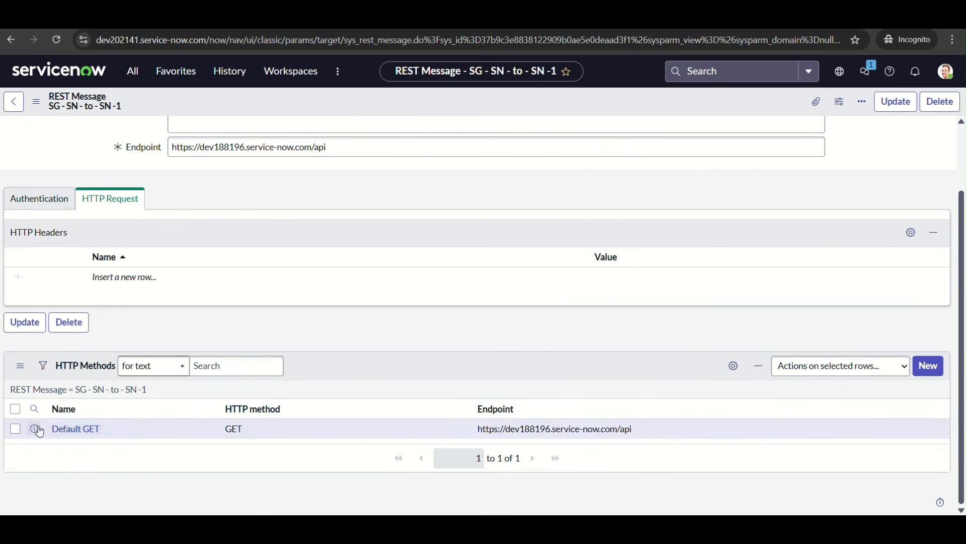
pyautogui.rightClick(39, 431)
pyautogui.click(117, 294)
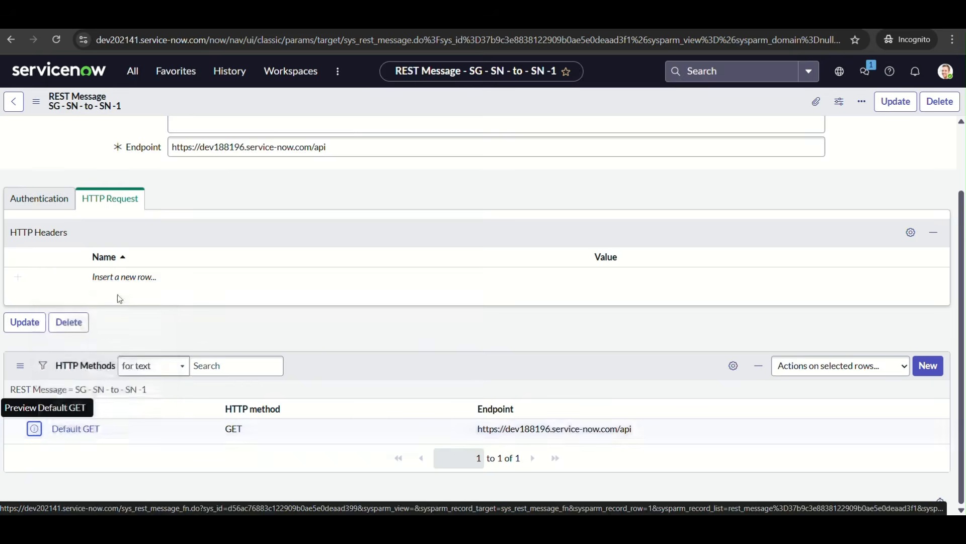
pyautogui.click(217, 16)
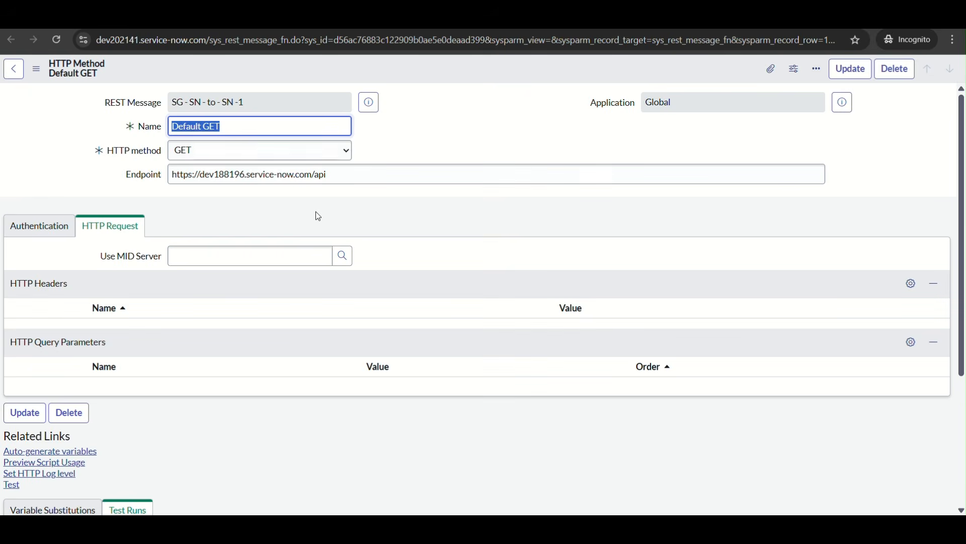
pyautogui.click(345, 173)
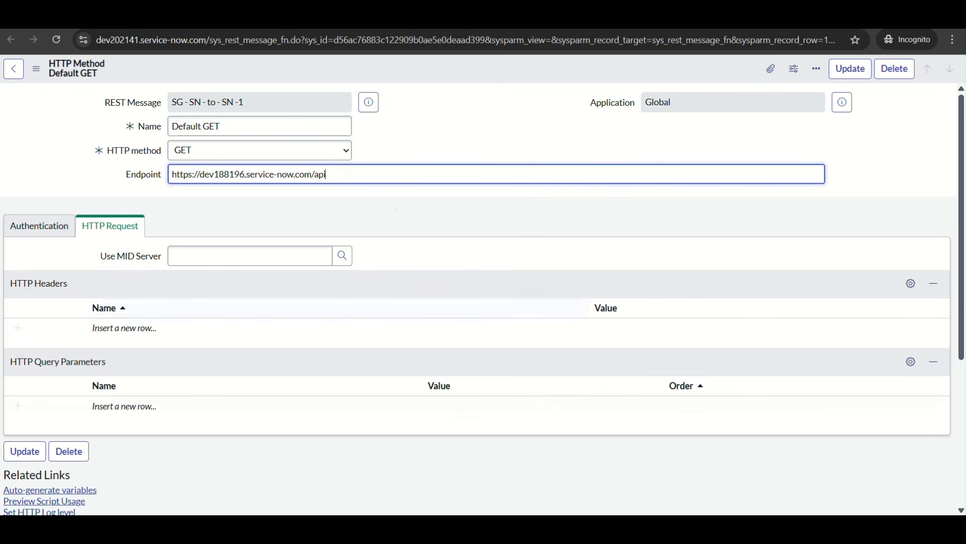
# In the dev188196 REST API Explorer, set the GET request's tableName to Incident (incident)
pyautogui.hotkey('alt', 'Tab')
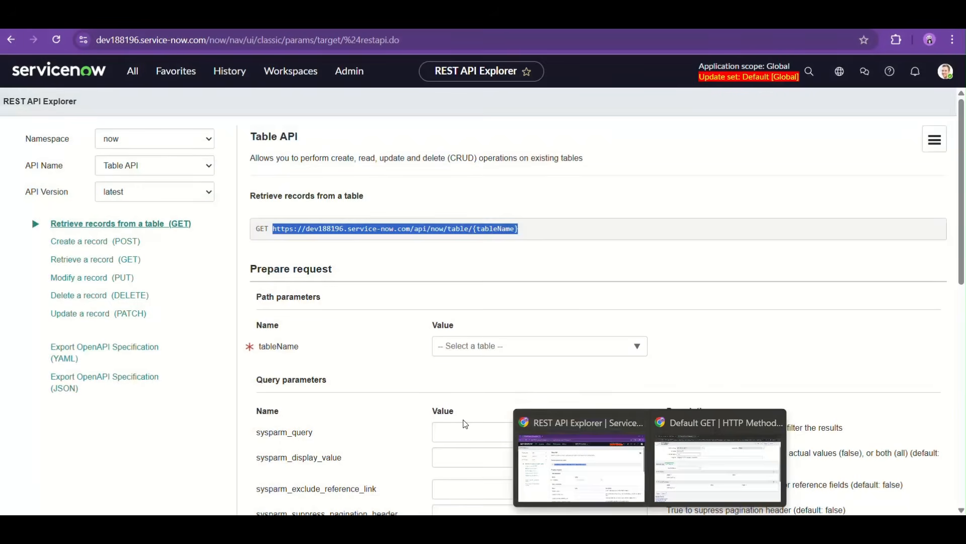
pyautogui.click(463, 420)
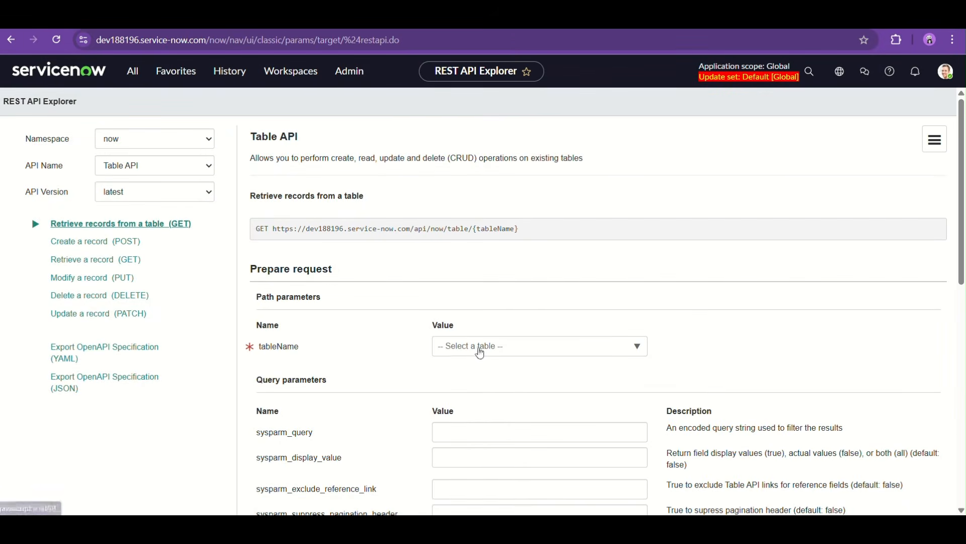
pyautogui.click(479, 351)
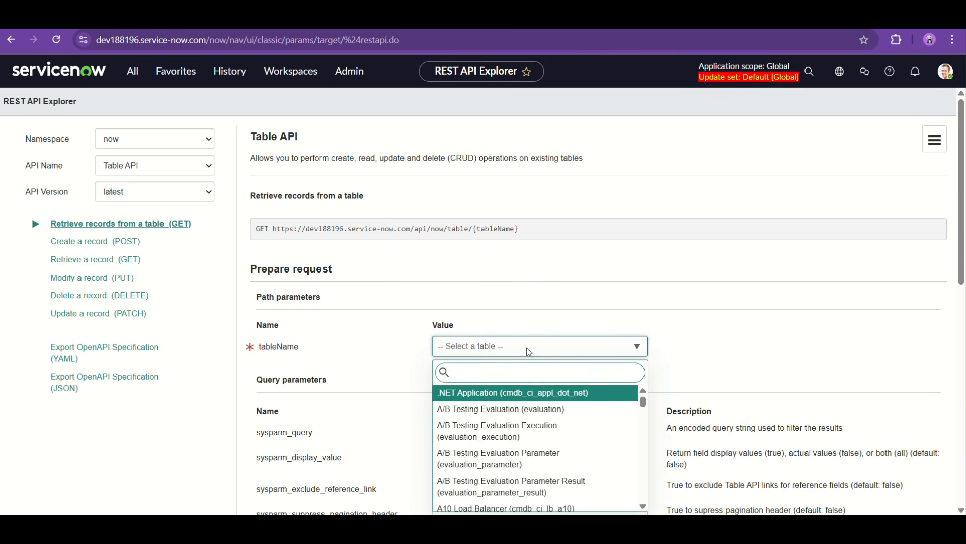
pyautogui.write('incident')
pyautogui.press('Return')
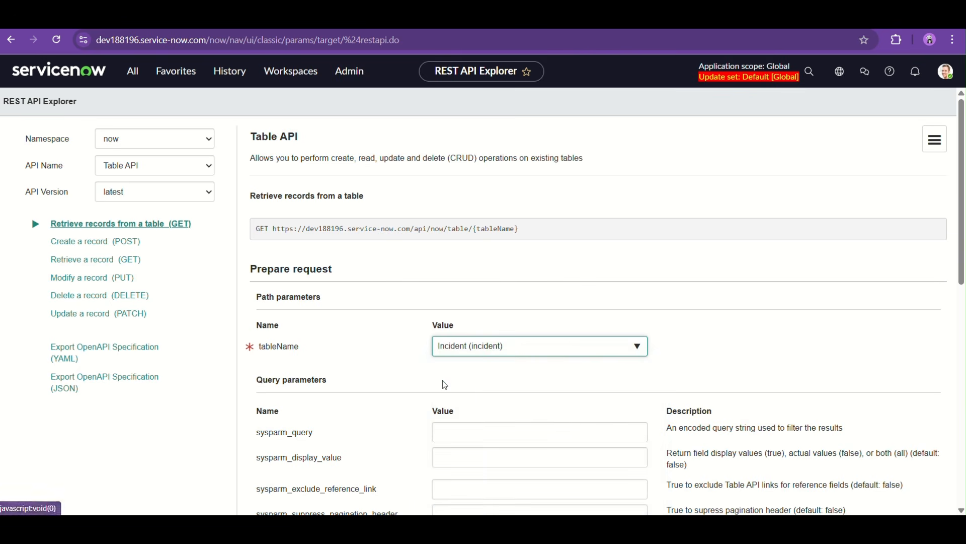
# Set the query parameters sysparm_query to active=true, sysparm_display_value to true and sysparm_exclude_reference_link to true
pyautogui.scroll(-2, 442, 384)
pyautogui.click(497, 339)
pyautogui.write('ac')
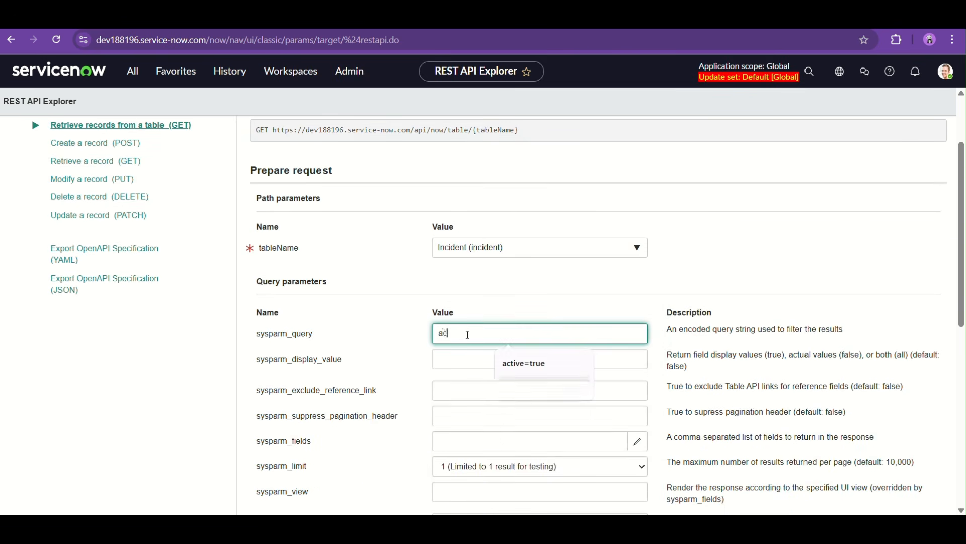
pyautogui.write('tive=true')
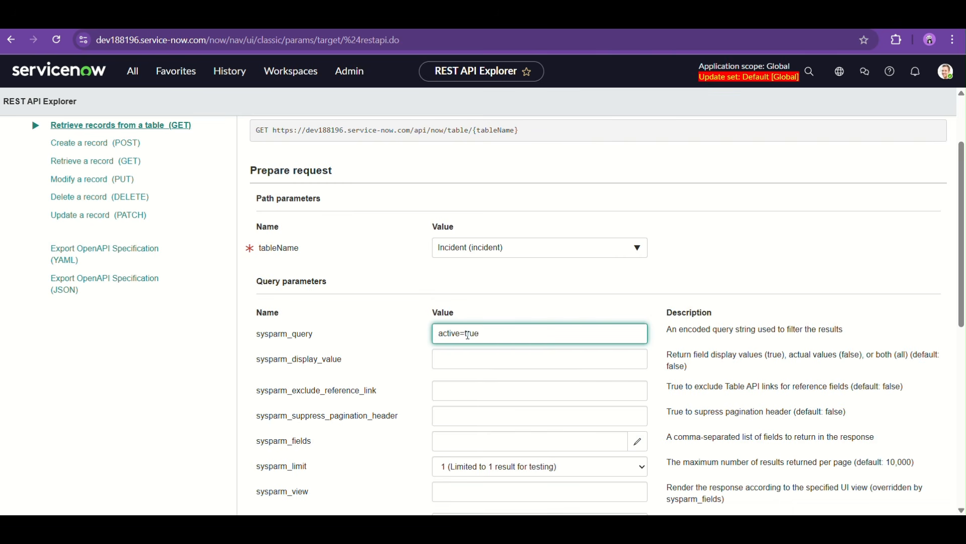
pyautogui.scroll(-2, 425, 391)
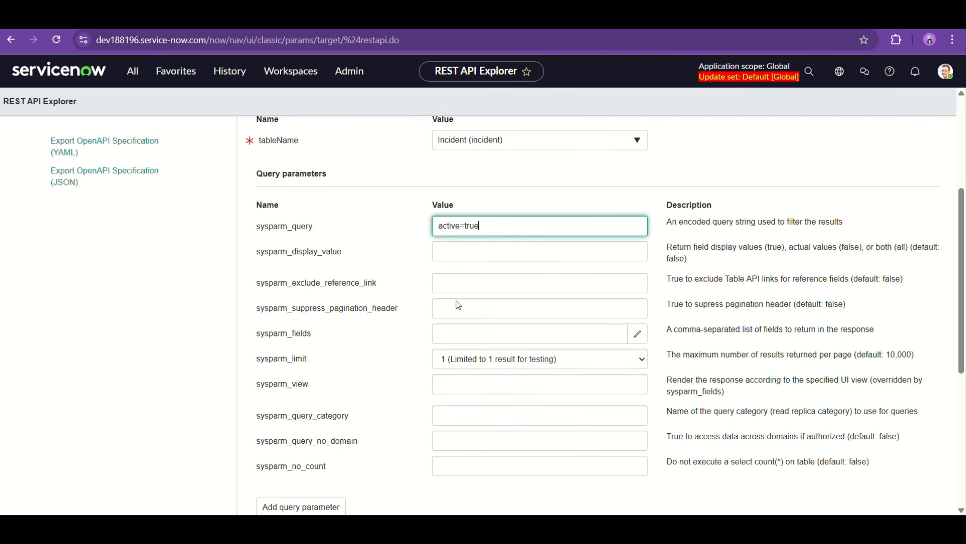
pyautogui.click(500, 247)
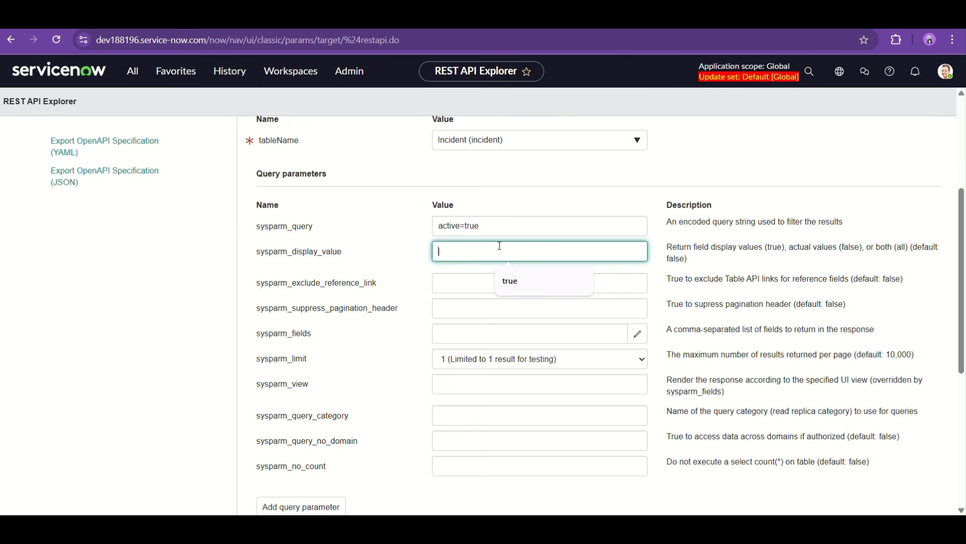
pyautogui.write('true')
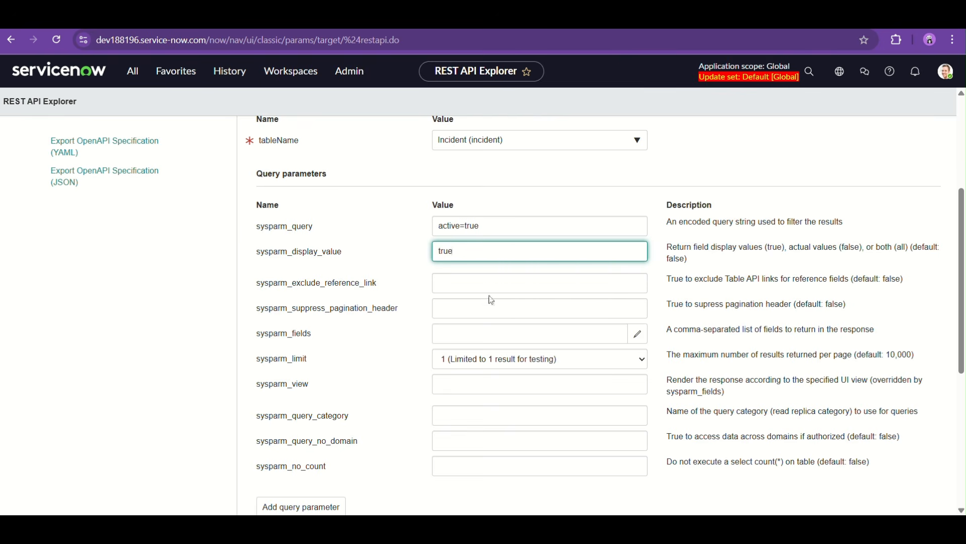
pyautogui.click(479, 288)
pyautogui.write('true')
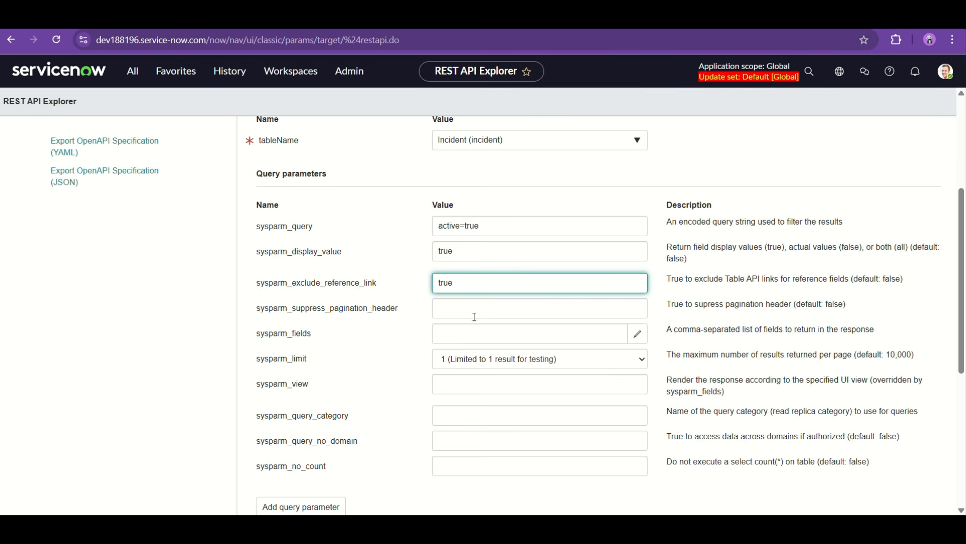
# Open the sysparm_fields configuration and add Number and Short description to the selected fields
pyautogui.scroll(-1, 472, 312)
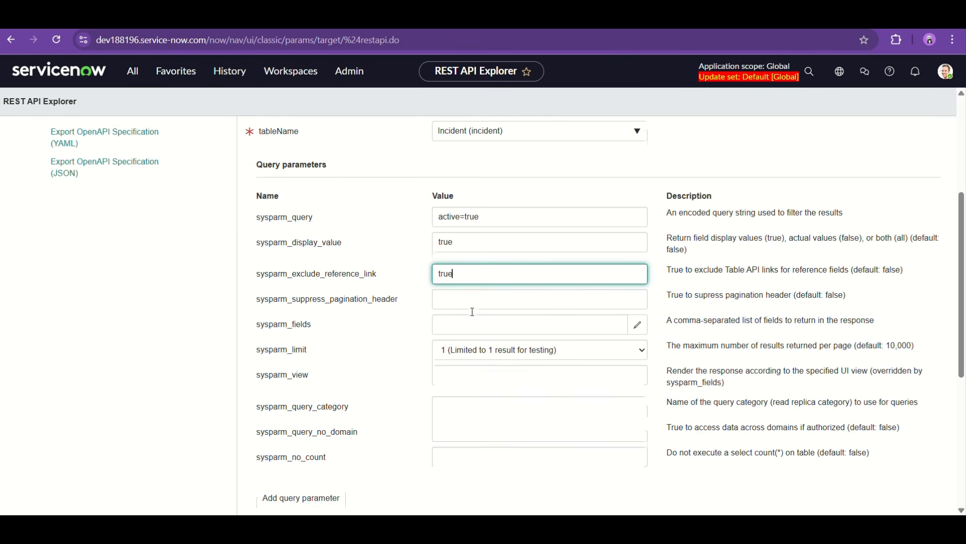
pyautogui.click(644, 311)
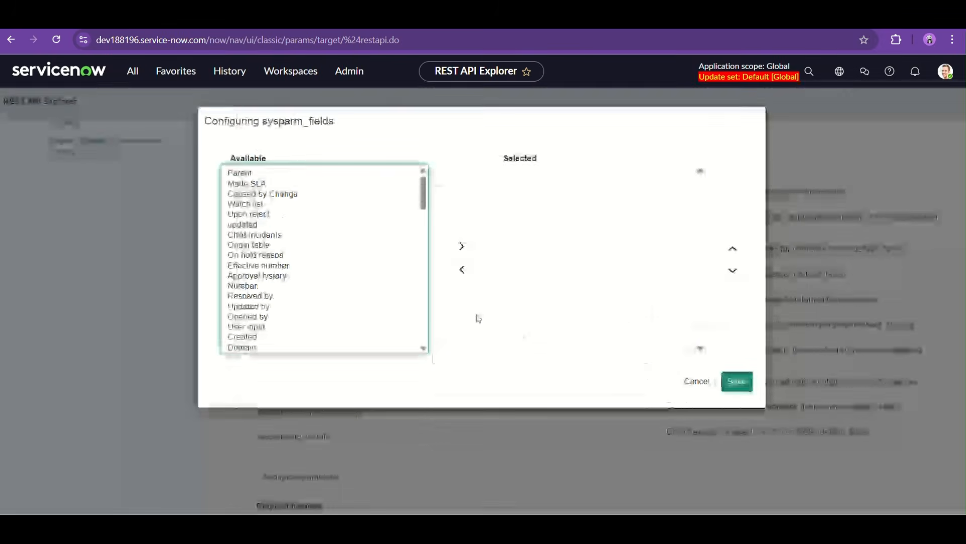
pyautogui.hotkey('ctrl', 'f')
pyautogui.write('number')
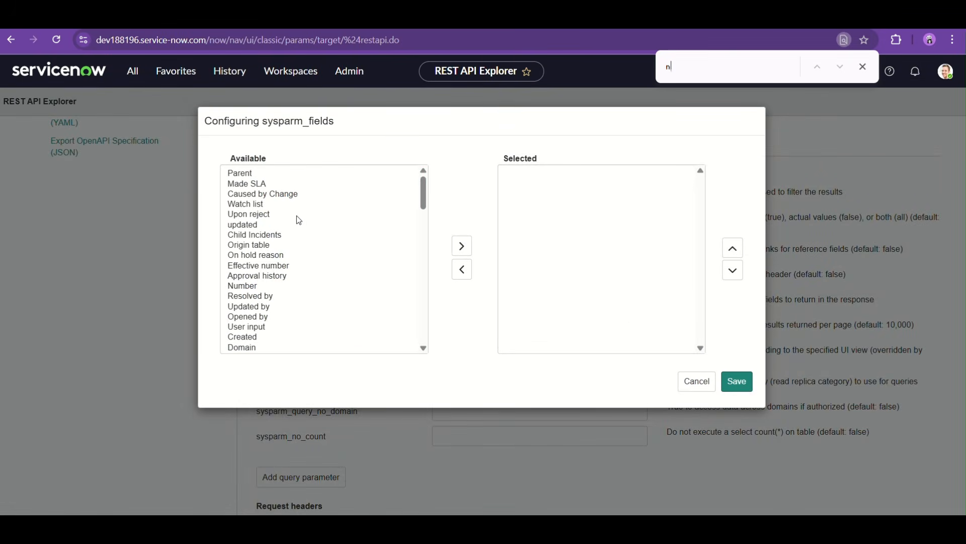
pyautogui.doubleClick(249, 288)
pyautogui.click(704, 77)
pyautogui.hotkey('ctrl', 'a')
pyautogui.press('BackSpace')
pyautogui.write('short')
pyautogui.doubleClick(272, 259)
# Find the Priority and Description fields and add both to the selected sysparm_fields
pyautogui.click(699, 59)
pyautogui.hotkey('ctrl', 'a')
pyautogui.write('priori')
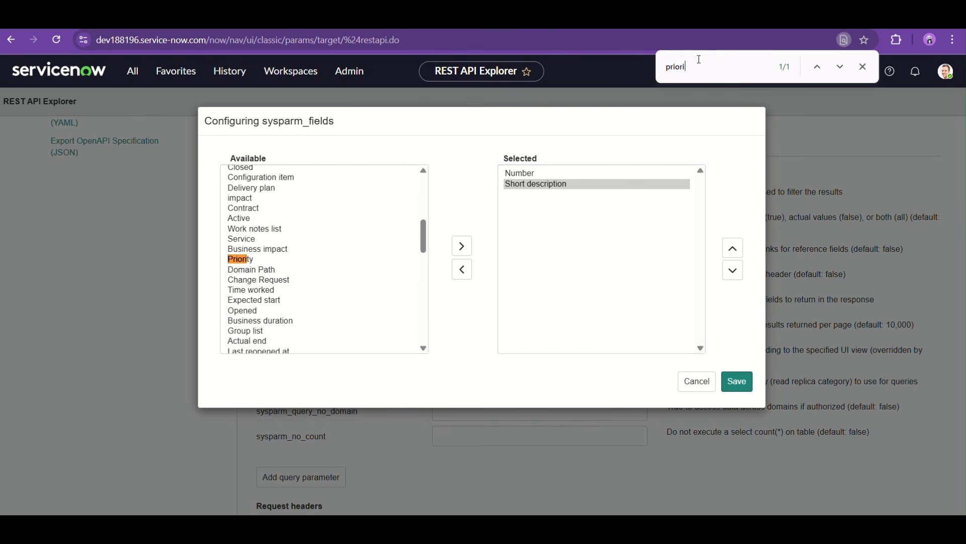
pyautogui.doubleClick(235, 261)
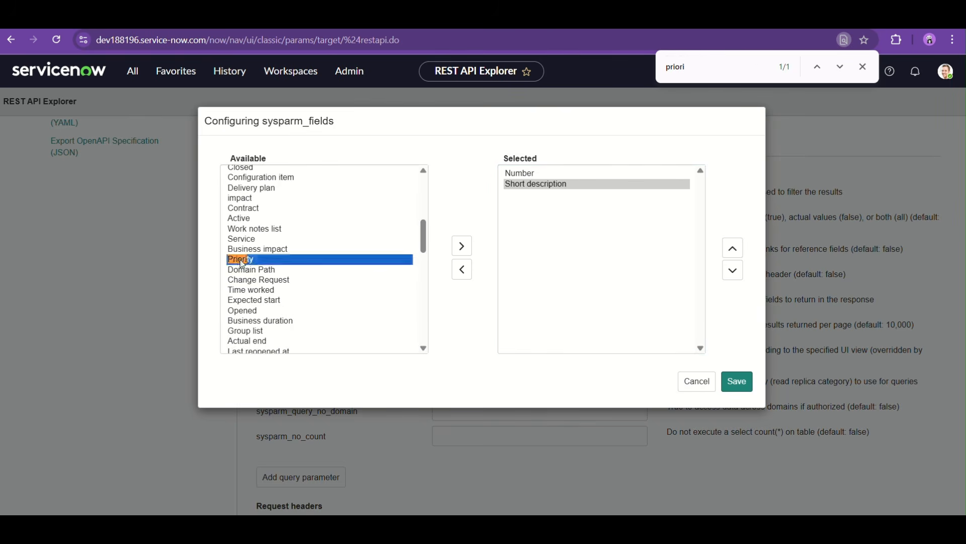
pyautogui.click(697, 74)
pyautogui.hotkey('ctrl', 'a')
pyautogui.write('descri')
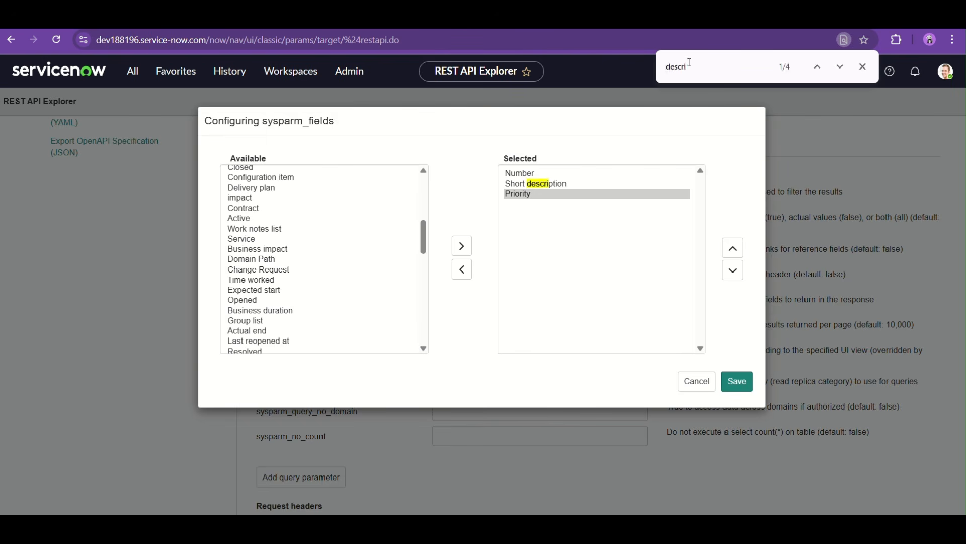
pyautogui.write('ption')
pyautogui.click(840, 67)
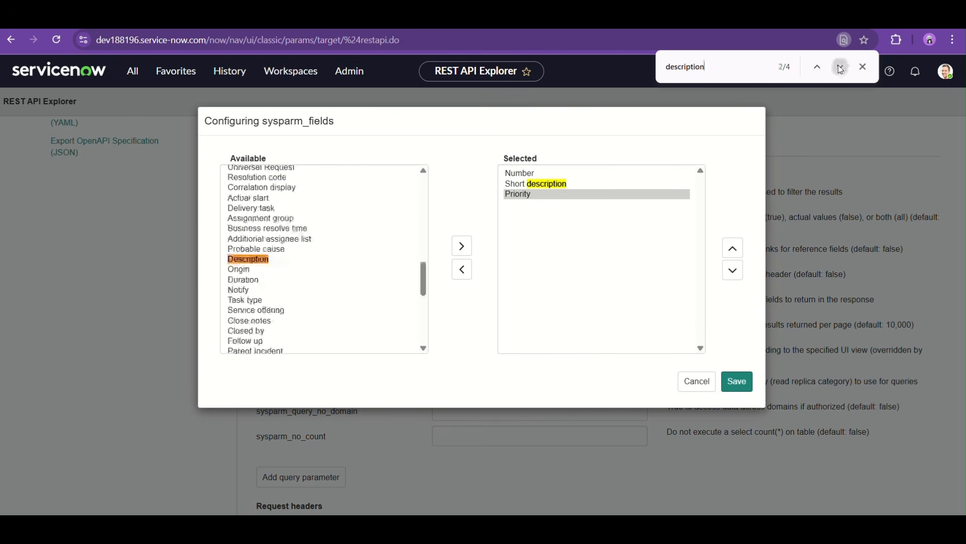
pyautogui.doubleClick(247, 260)
# Add Configuration item and Category to the selected sysparm_fields and save the field selection
pyautogui.doubleClick(687, 67)
pyautogui.press('BackSpace')
pyautogui.write('configura')
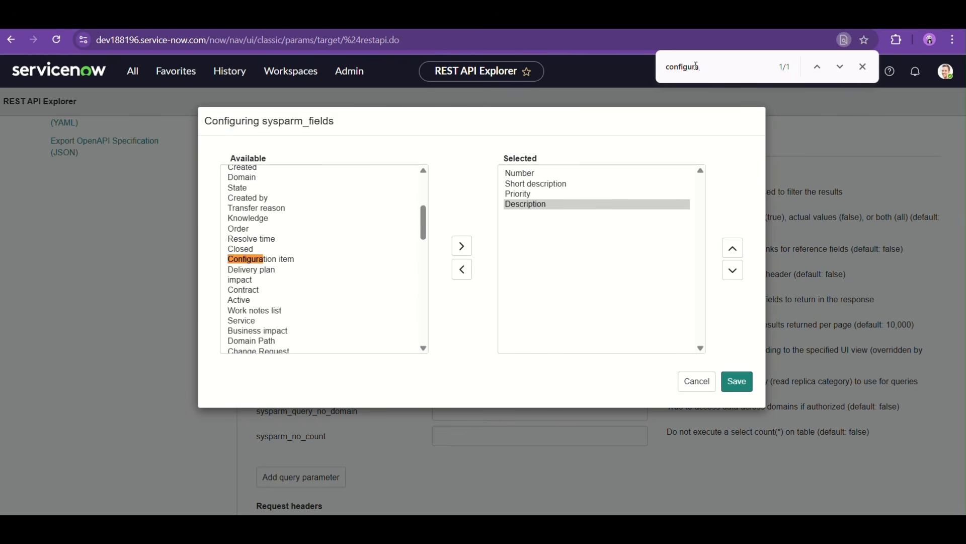
pyautogui.doubleClick(261, 261)
pyautogui.scroll(5, 320, 240)
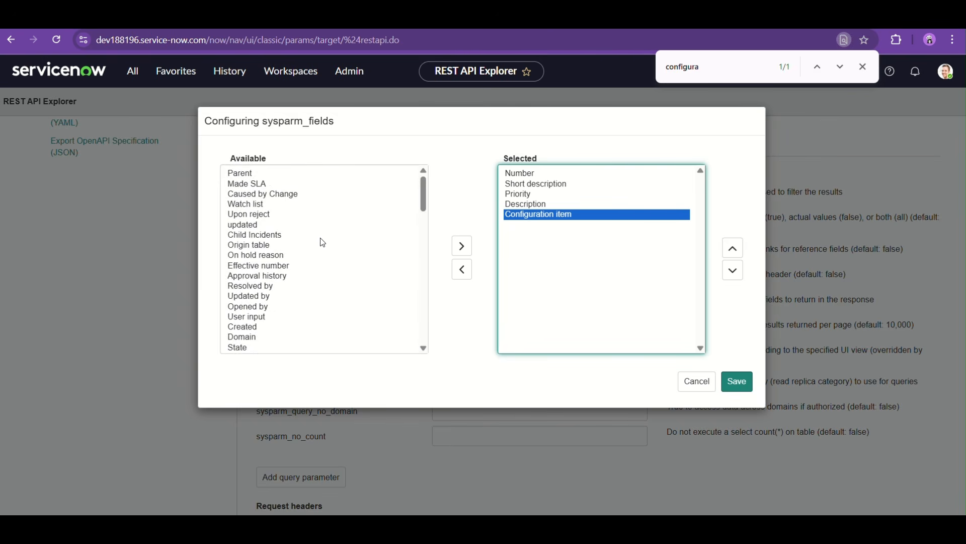
pyautogui.scroll(-12, 322, 242)
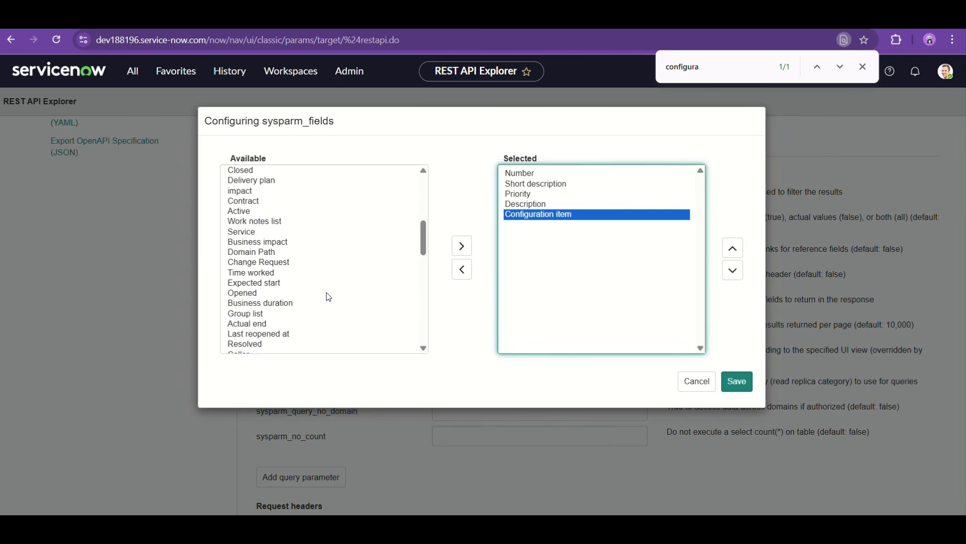
pyautogui.scroll(-9, 329, 297)
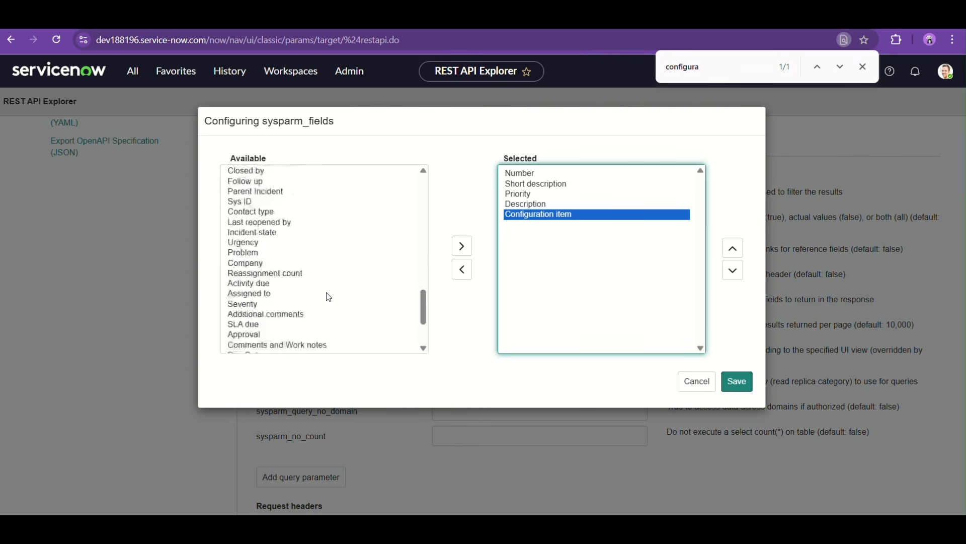
pyautogui.scroll(-3, 329, 297)
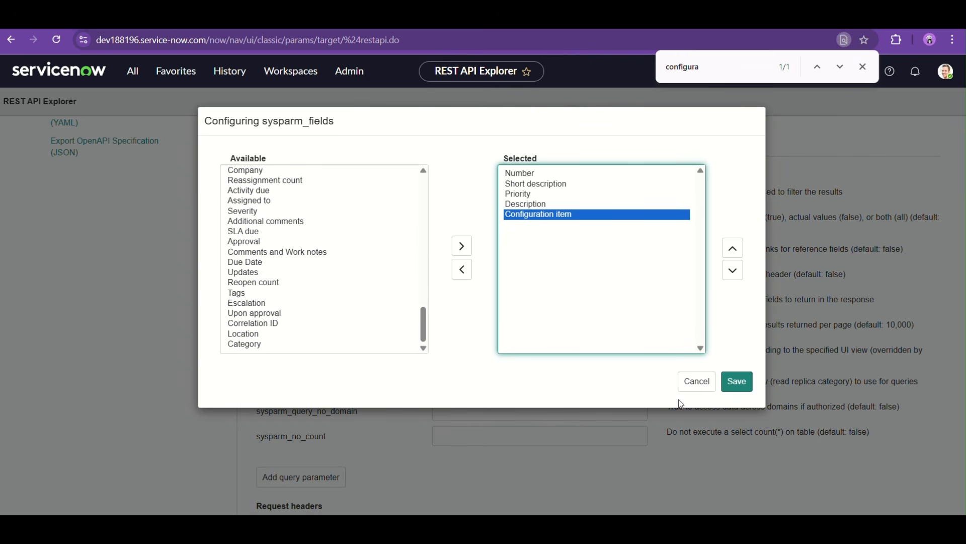
pyautogui.doubleClick(291, 343)
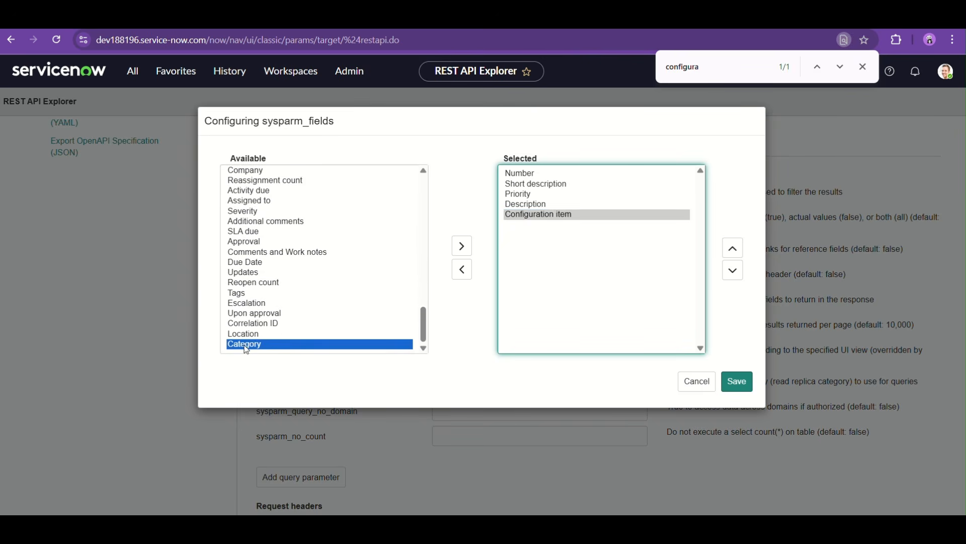
pyautogui.click(741, 375)
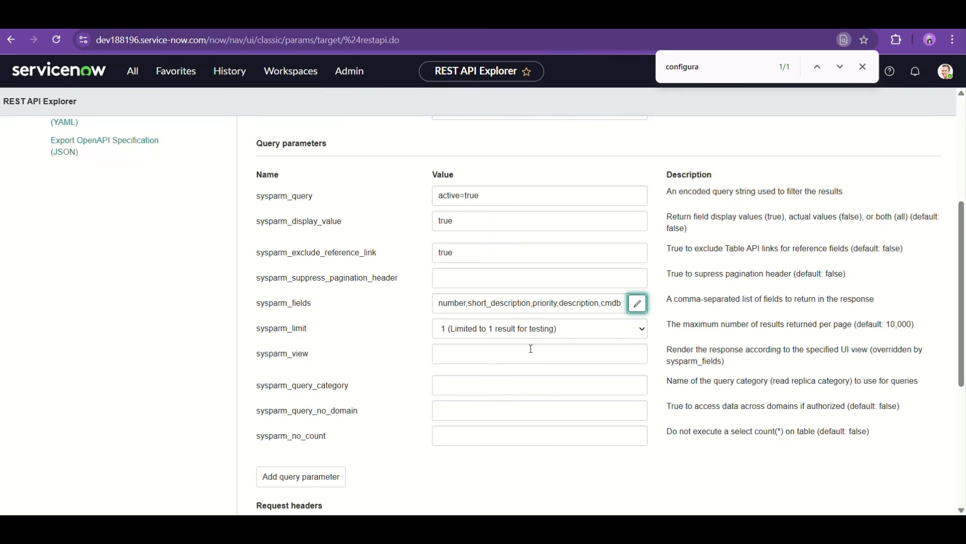
# Check the prepared path parameters, query parameters and request headers, and send the incident GET request
pyautogui.scroll(-1, 415, 400)
pyautogui.scroll(-1, 452, 378)
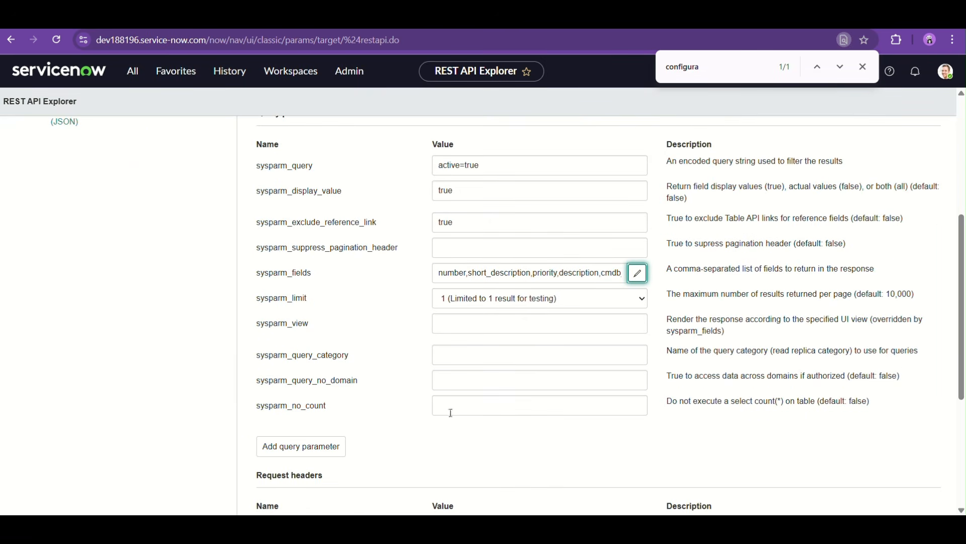
pyautogui.scroll(-1, 443, 416)
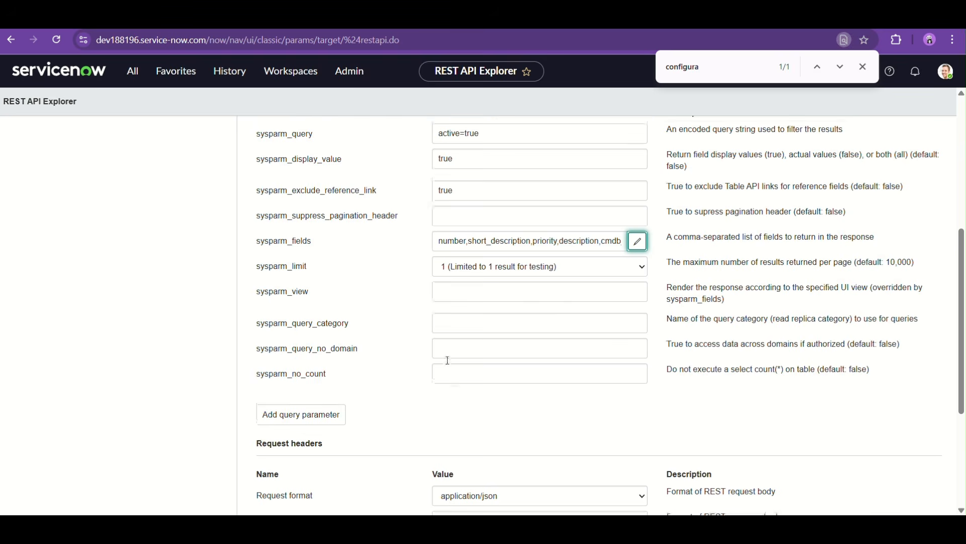
pyautogui.scroll(5, 448, 359)
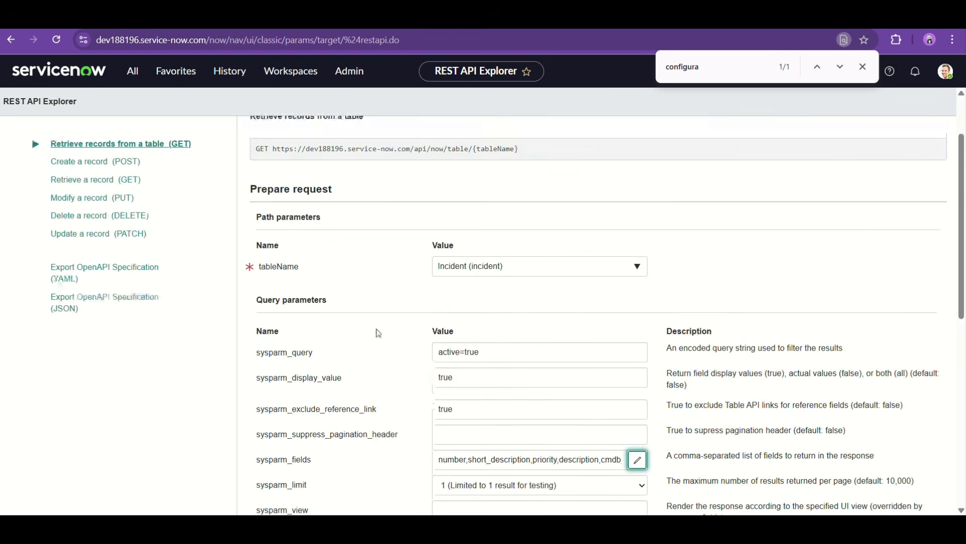
pyautogui.scroll(2, 378, 333)
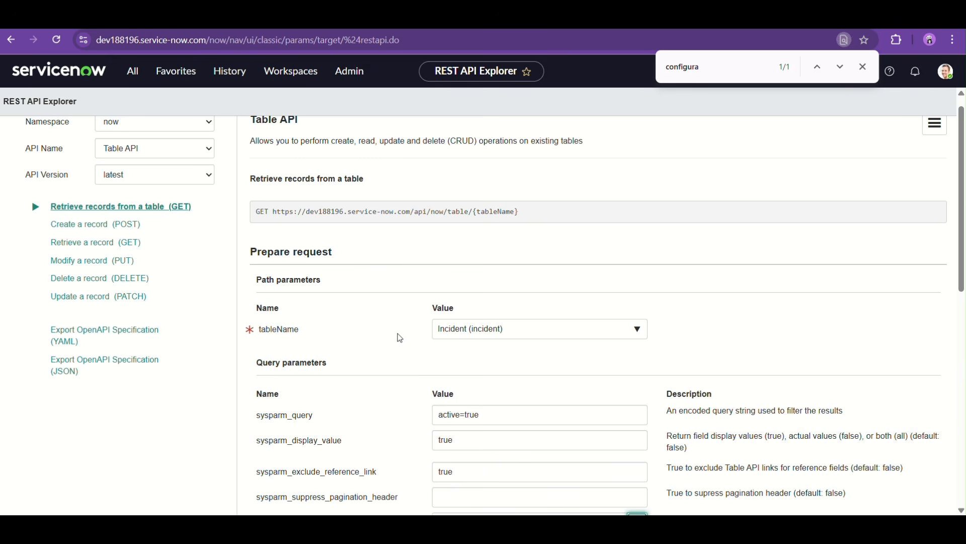
pyautogui.scroll(-4, 401, 338)
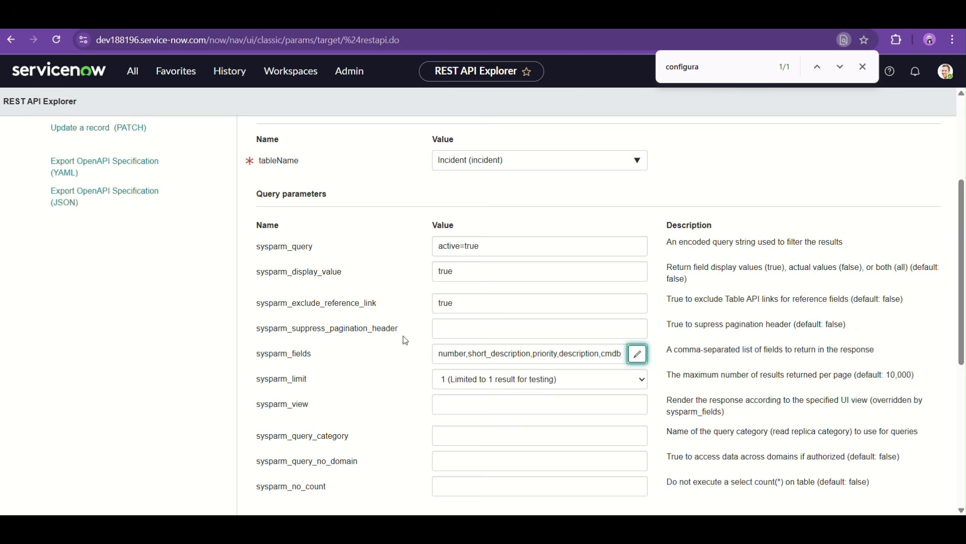
pyautogui.scroll(-3, 450, 374)
pyautogui.scroll(-1, 452, 376)
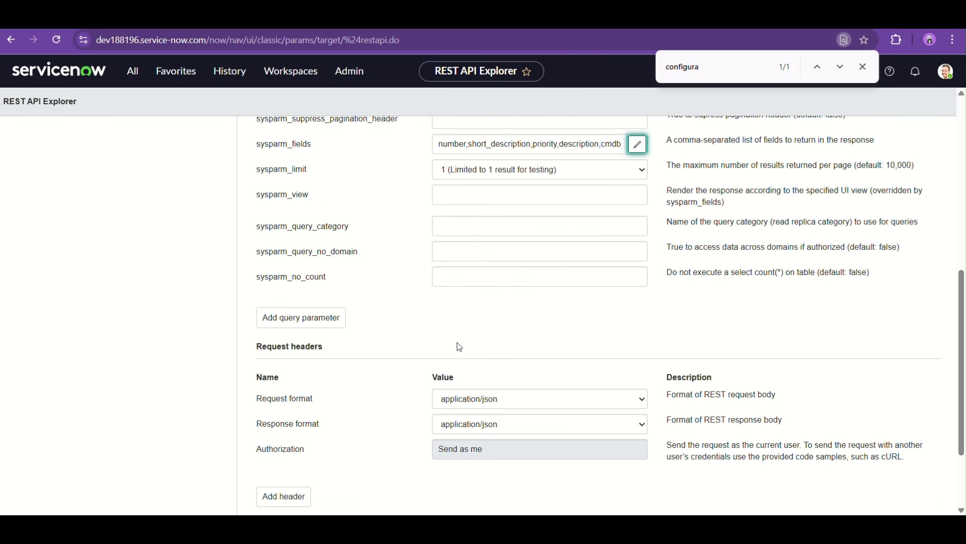
pyautogui.scroll(-2, 457, 343)
pyautogui.click(265, 434)
# Select the full generated GET request URI, from https through sysparm_limit=1, for copying
pyautogui.scroll(-5, 485, 406)
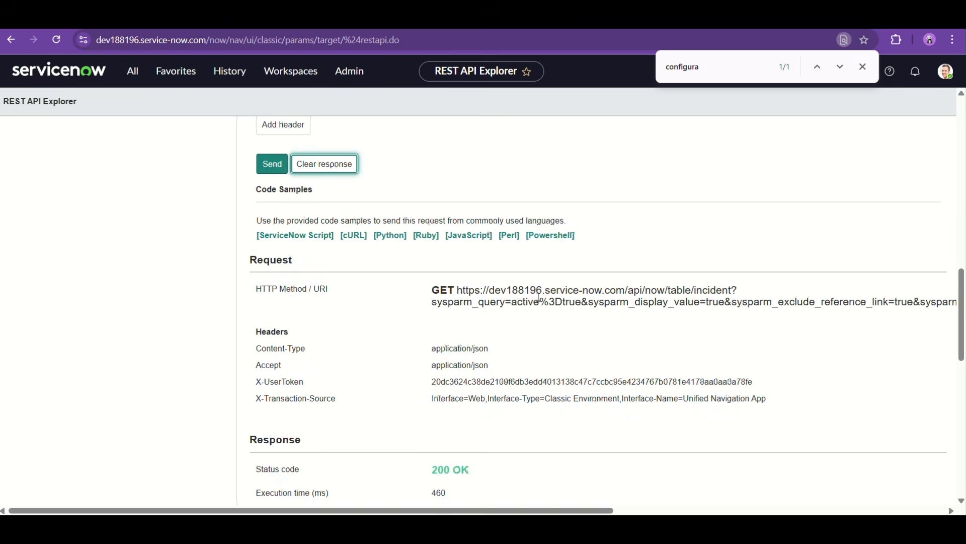
pyautogui.hscroll(10, 538, 297)
pyautogui.hscroll(-10, 539, 297)
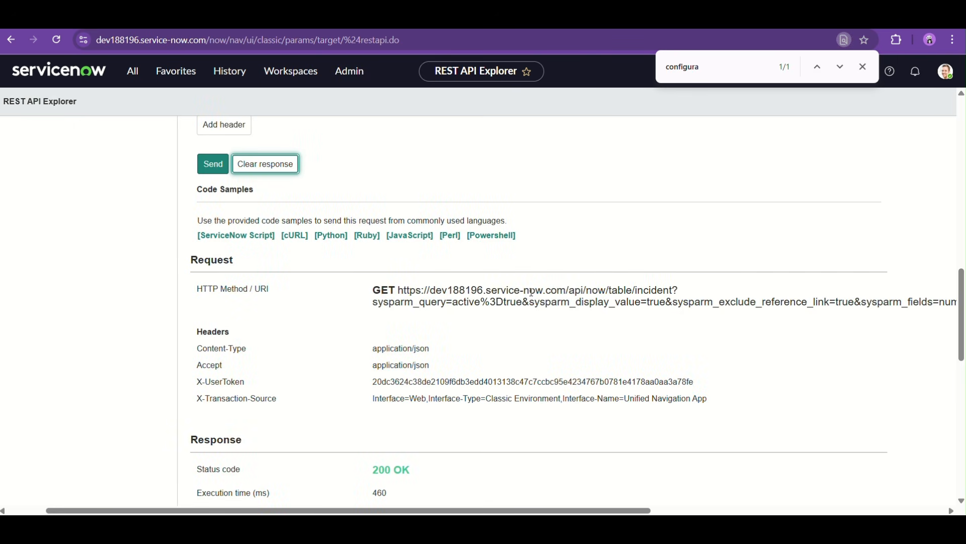
pyautogui.moveTo(401, 290); pyautogui.dragTo(959, 305)
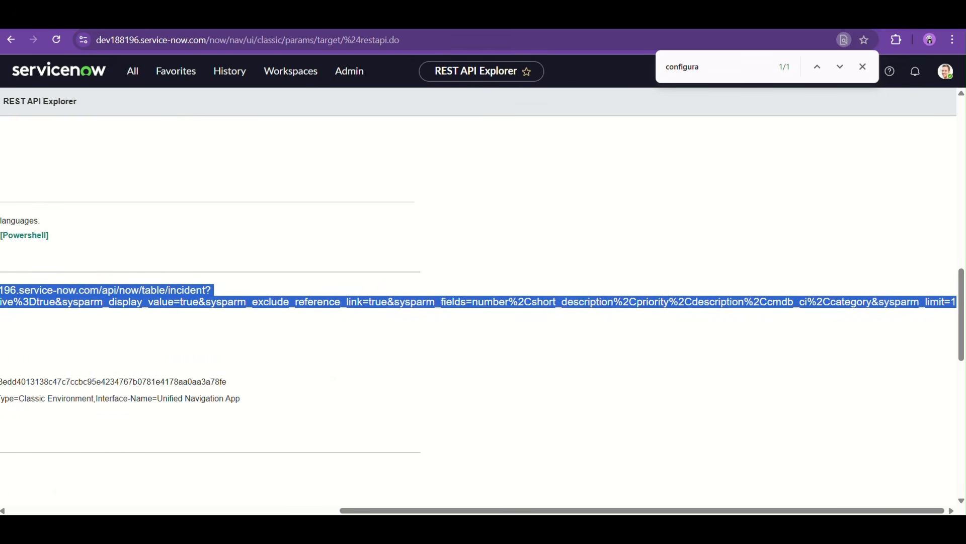
# Switch to the dev202141 instance and replace the Default GET method's endpoint with the copied incident table URI
pyautogui.moveTo(656, 523)
pyautogui.click(707, 470)
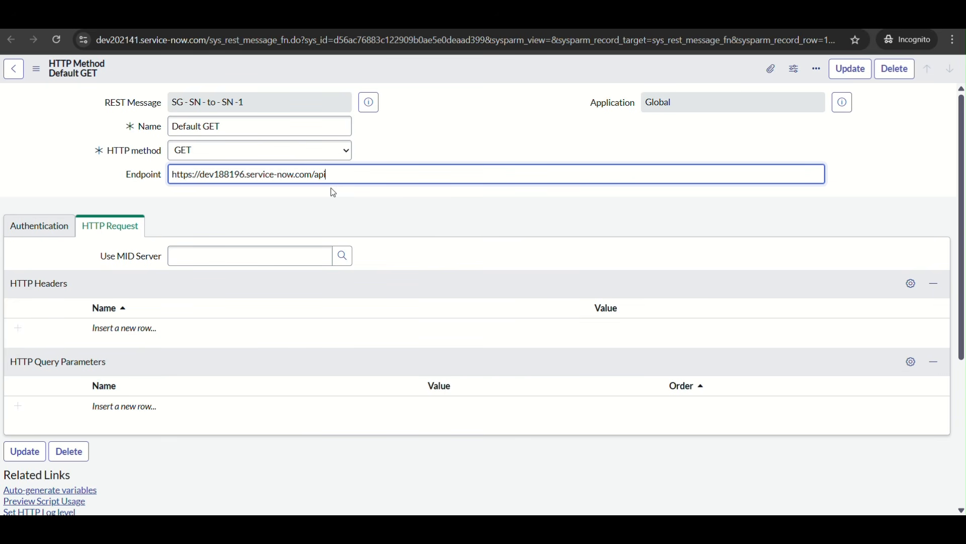
pyautogui.hotkey('ctrl', 'a')
pyautogui.press('BackSpace')
pyautogui.hotkey('ctrl', 'v')
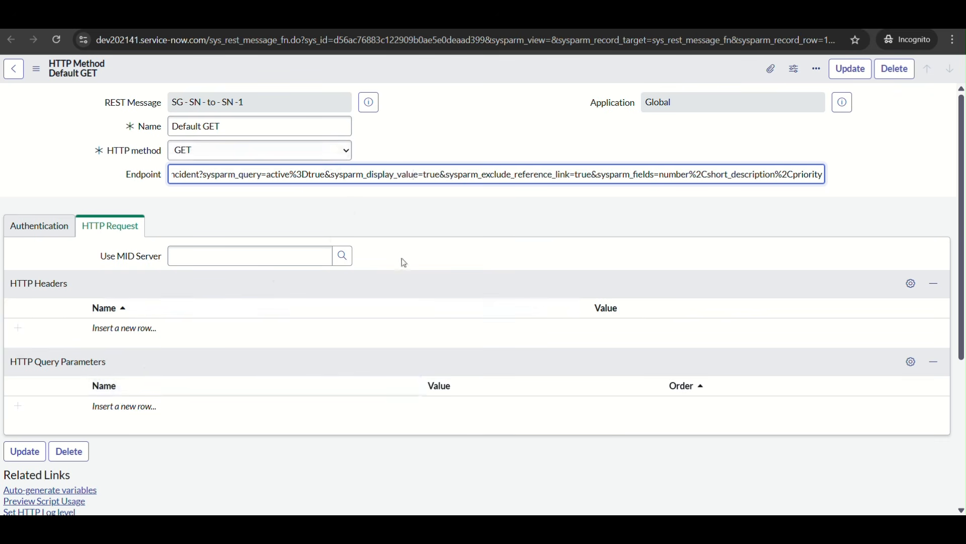
pyautogui.press('Left')
pyautogui.press('Left')
pyautogui.press('Left')
pyautogui.press('Left')
pyautogui.press('Left')
pyautogui.press('Left')
pyautogui.press('Left')
pyautogui.press('Left')
pyautogui.press('Left')
pyautogui.press('Left')
pyautogui.press('Left')
pyautogui.press('Left')
pyautogui.press('Left')
pyautogui.press('Left')
pyautogui.press('Left')
pyautogui.press('Left')
pyautogui.press('Left')
pyautogui.press('Left')
pyautogui.press('Left')
pyautogui.press('Left')
pyautogui.press('Left')
pyautogui.press('Left')
pyautogui.press('Left')
pyautogui.press('Left')
pyautogui.press('Left')
pyautogui.press('Left')
pyautogui.press('Left')
pyautogui.press('Left')
pyautogui.press('Left')
pyautogui.press('Left')
pyautogui.press('Left')
pyautogui.press('Left')
pyautogui.press('Left')
pyautogui.press('Left')
pyautogui.press('Left')
pyautogui.press('Left')
pyautogui.press('Left')
pyautogui.press('Left')
pyautogui.press('Left')
pyautogui.press('Left')
pyautogui.press('Left')
pyautogui.press('Left')
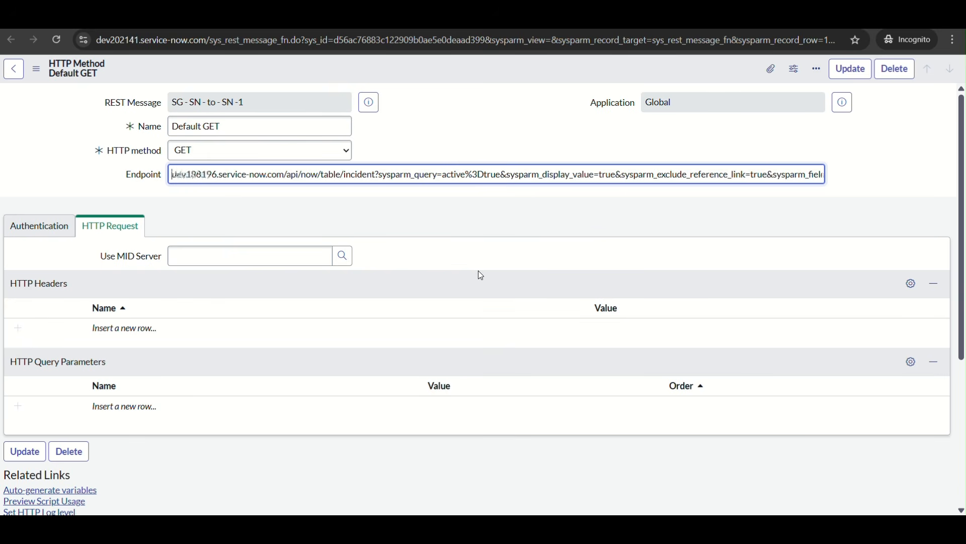
# Review the Default GET method's authentication type and its HTTP request headers and query parameters
pyautogui.scroll(-1, 346, 368)
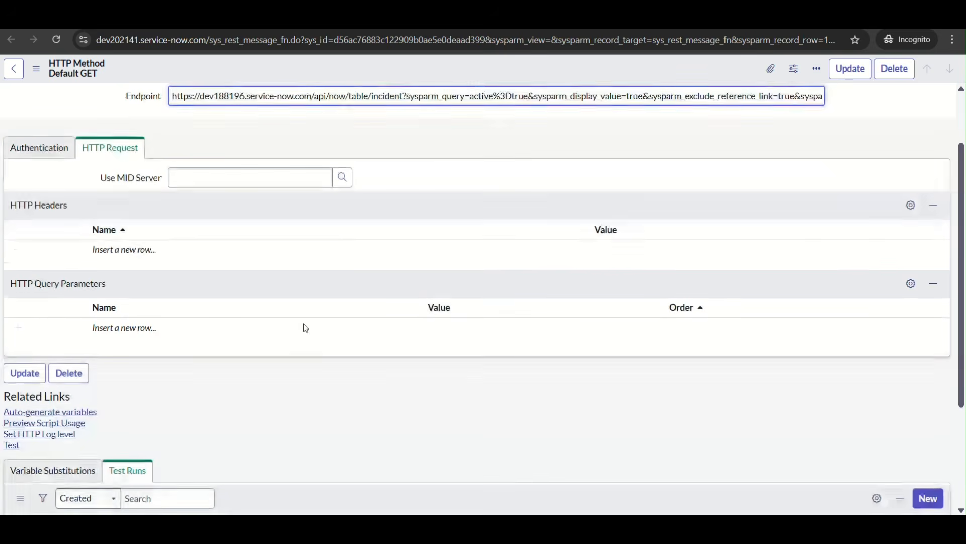
pyautogui.click(38, 147)
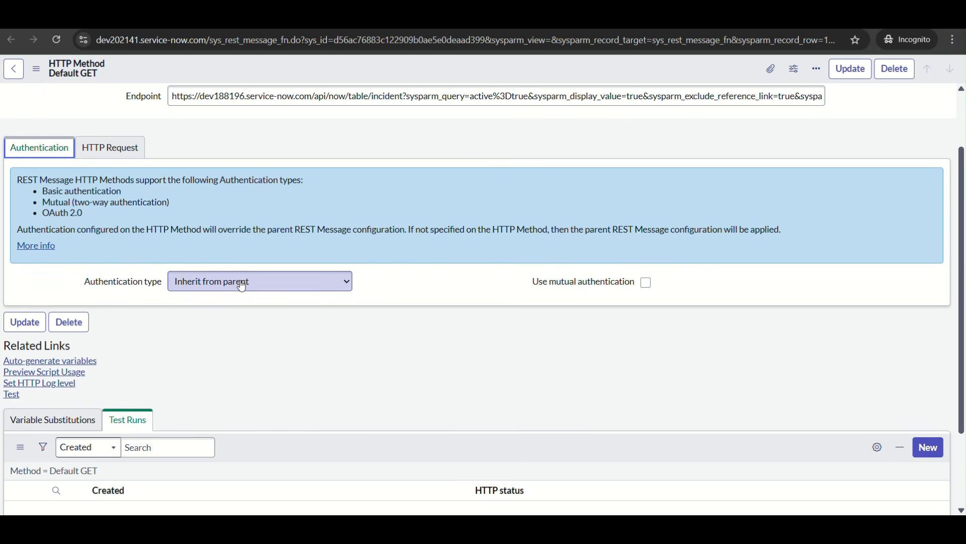
pyautogui.scroll(1, 242, 287)
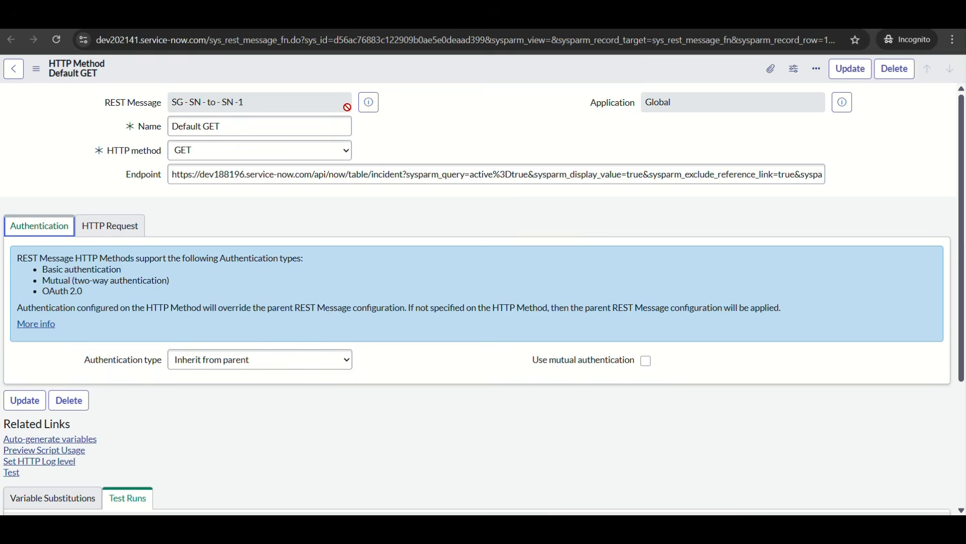
pyautogui.scroll(-1, 347, 108)
pyautogui.scroll(1, 226, 166)
pyautogui.click(90, 196)
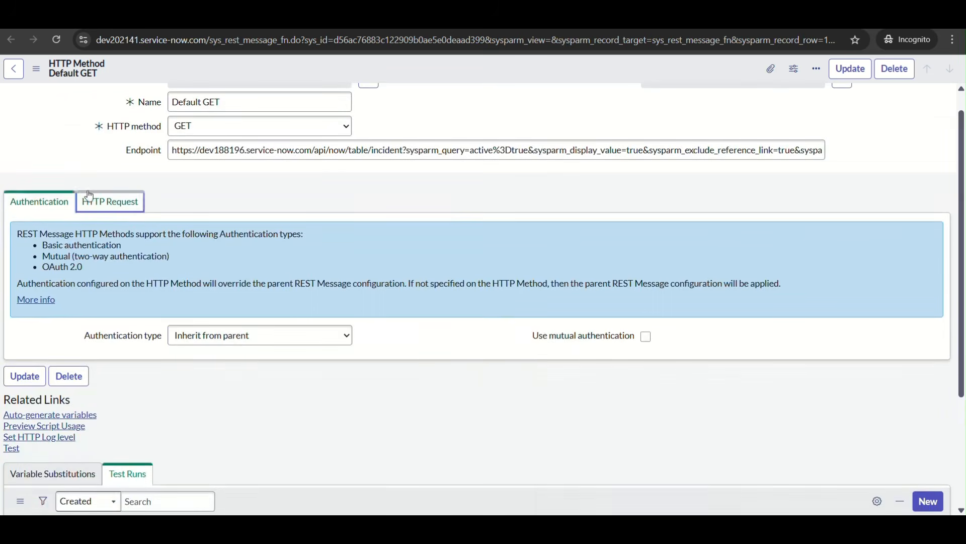
pyautogui.scroll(-1, 268, 261)
pyautogui.scroll(-2, 294, 296)
pyautogui.scroll(3, 302, 252)
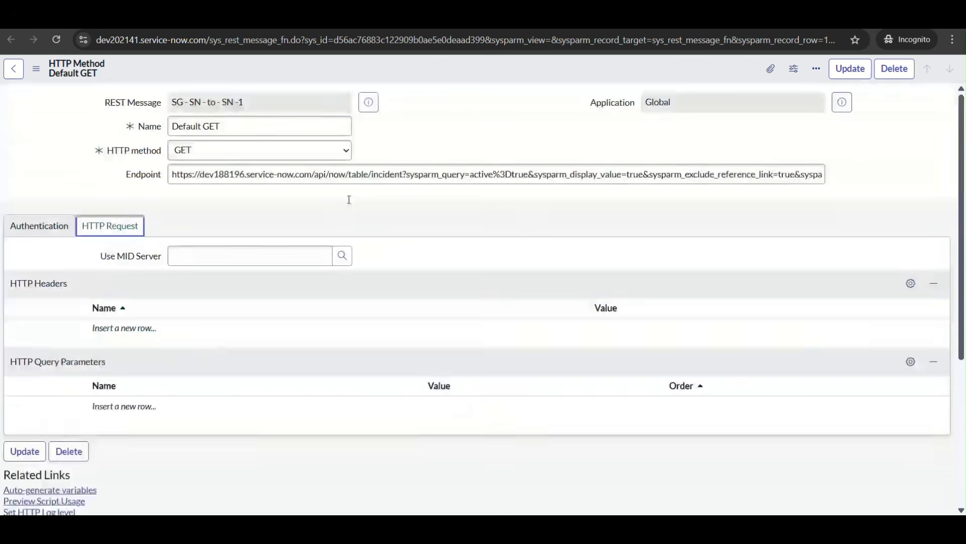
# Save the Default GET method while keeping it open, and run its test to view the response
pyautogui.rightClick(432, 71)
pyautogui.click(456, 78)
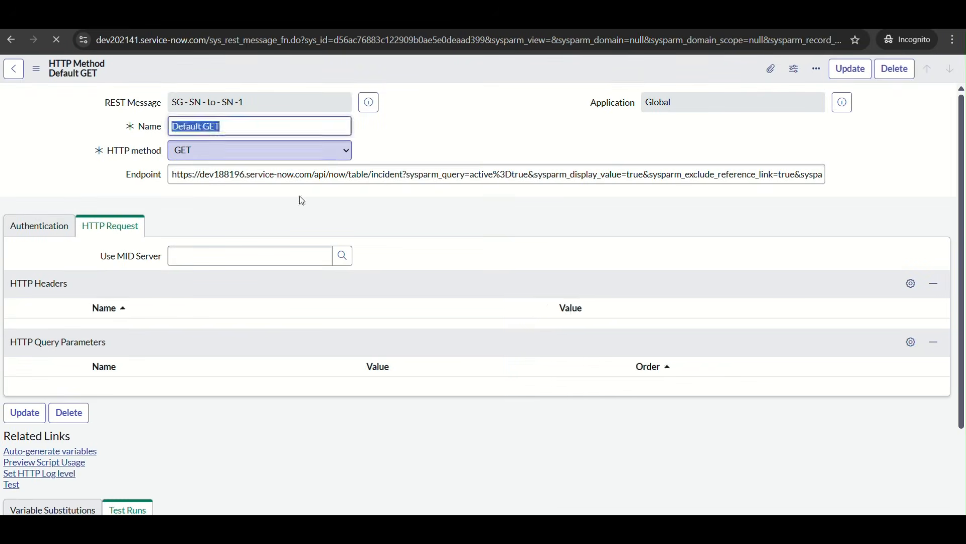
pyautogui.scroll(-3, 176, 366)
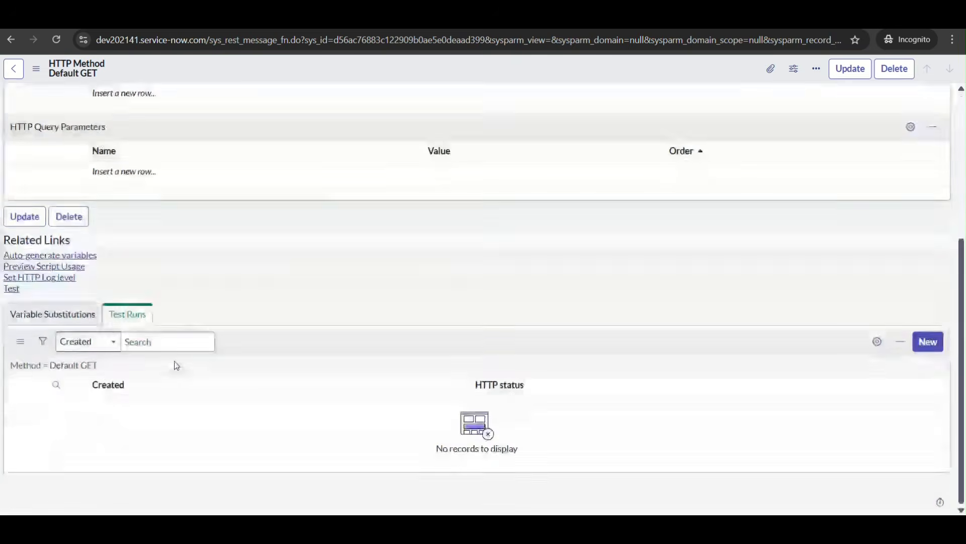
pyautogui.click(12, 288)
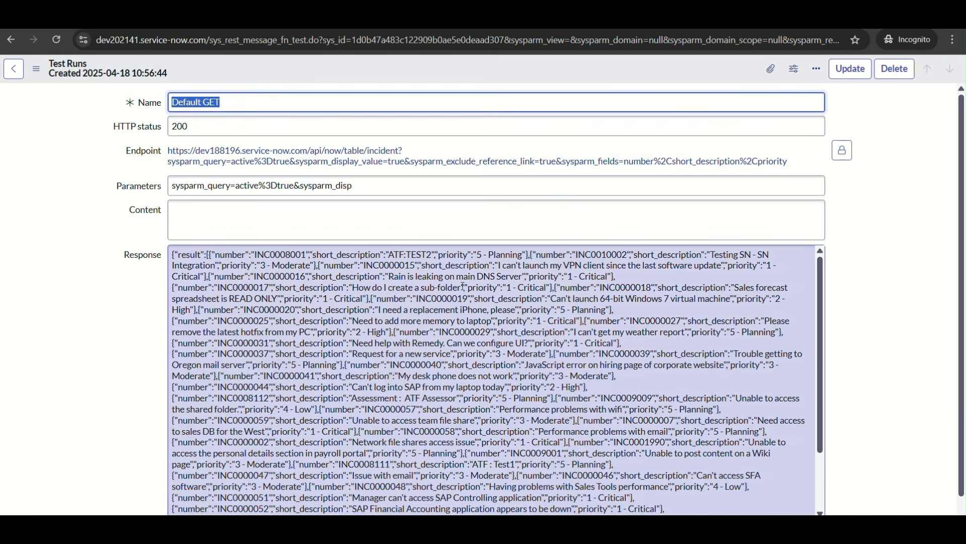
pyautogui.scroll(-5, 462, 291)
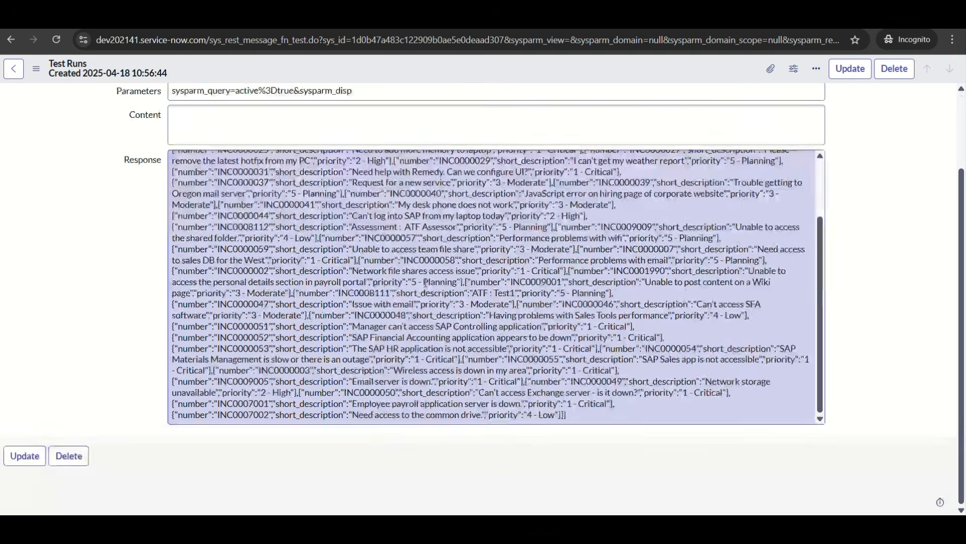
# Look over the test response, then return to the Default GET method and check its endpoint through to the last field
pyautogui.scroll(5, 425, 283)
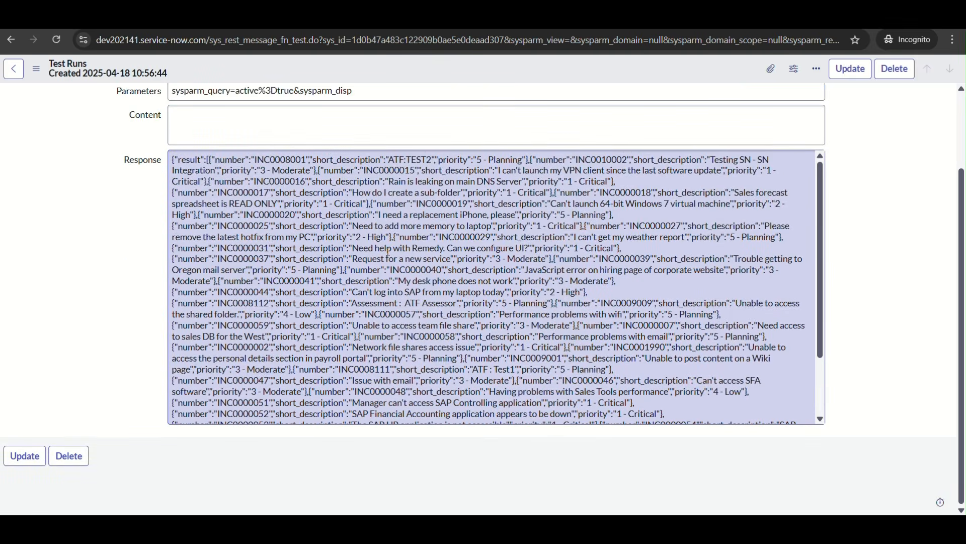
pyautogui.scroll(2, 46, 126)
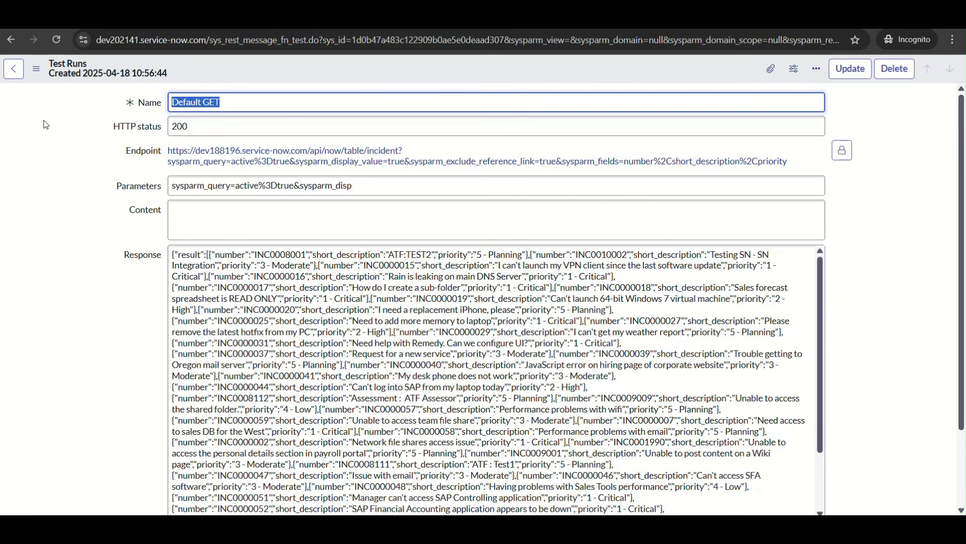
pyautogui.click(8, 40)
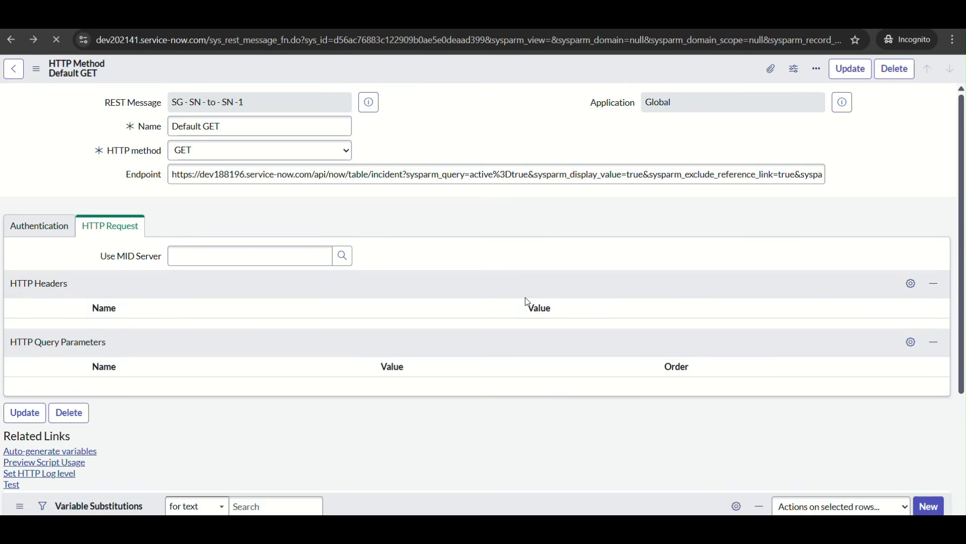
pyautogui.click(779, 174)
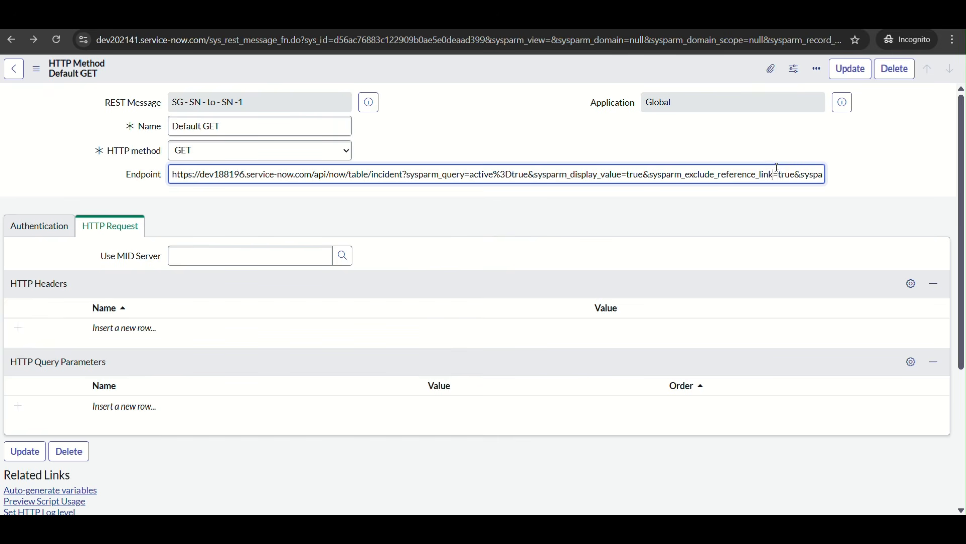
pyautogui.press('Right')
pyautogui.press('Right')
pyautogui.press('Right')
pyautogui.press('Right')
pyautogui.press('Right')
pyautogui.press('Right')
pyautogui.press('Right')
pyautogui.press('Right')
pyautogui.press('Right')
pyautogui.press('Right')
pyautogui.press('Right')
pyautogui.press('Right')
pyautogui.press('Right')
pyautogui.press('Right')
pyautogui.press('Right')
pyautogui.press('Right')
pyautogui.press('Right')
pyautogui.press('Right')
pyautogui.press('Right')
pyautogui.press('Right')
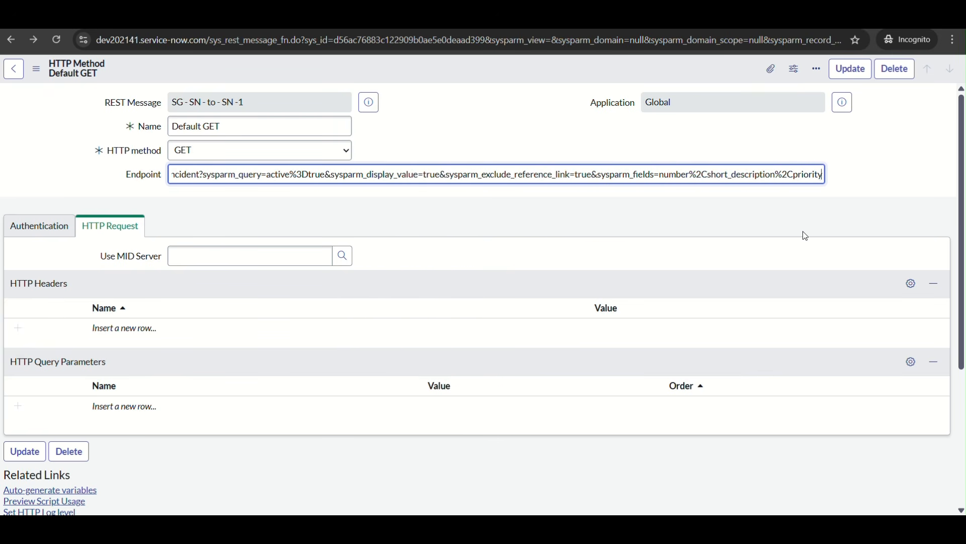
pyautogui.scroll(-1, 802, 231)
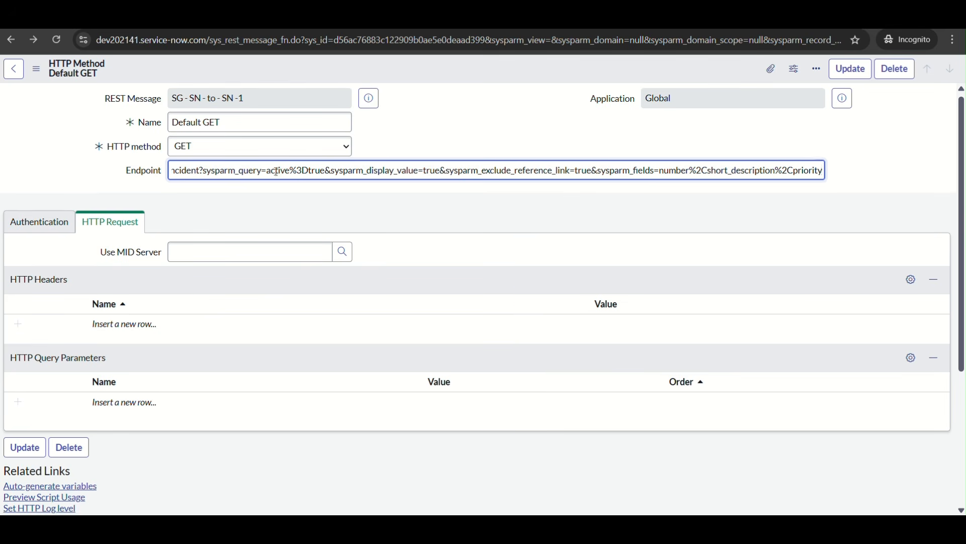
# Remove the sysparm_display_value and sysparm_exclude_reference_link parameters from the Default GET method's endpoint
pyautogui.moveTo(328, 169); pyautogui.dragTo(964, 181)
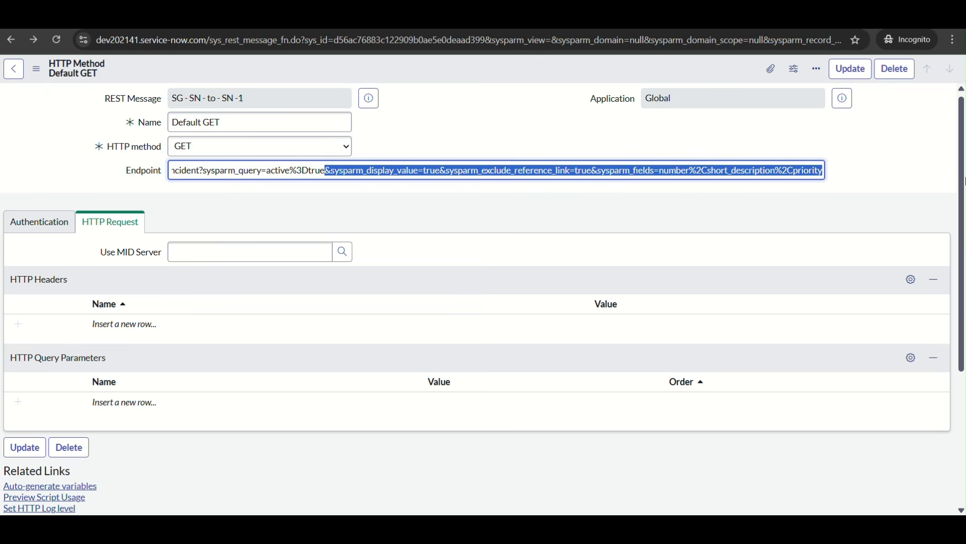
pyautogui.moveTo(657, 183); pyautogui.dragTo(407, 176)
pyautogui.click(406, 176)
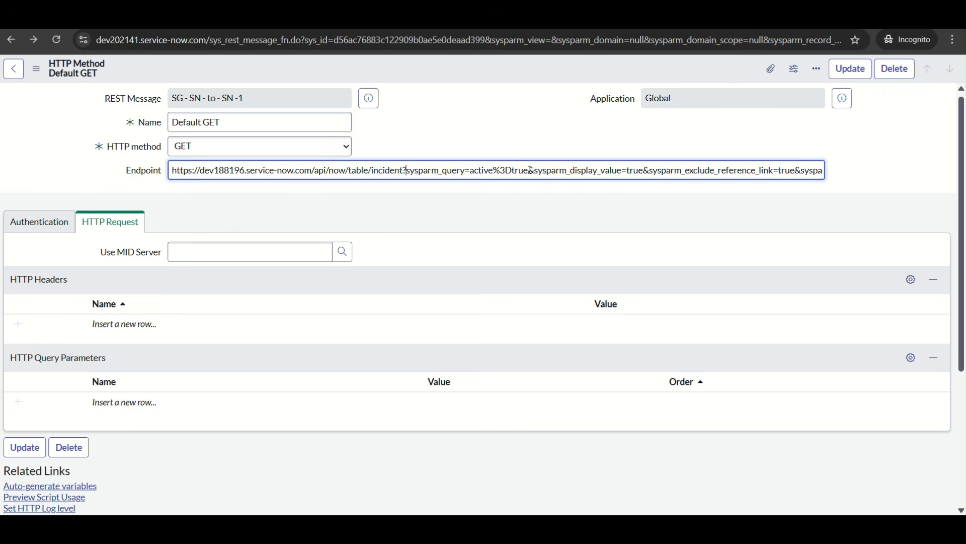
pyautogui.moveTo(532, 170); pyautogui.dragTo(799, 171)
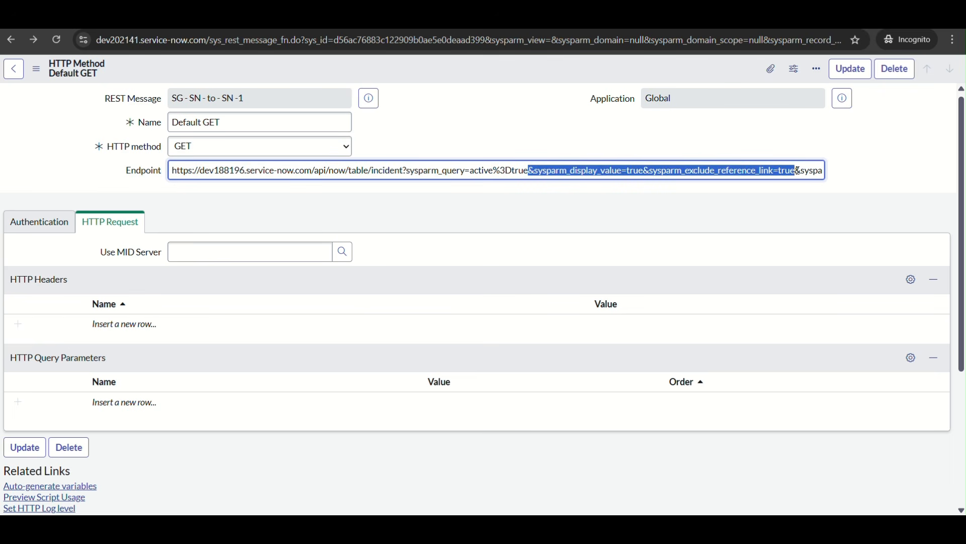
pyautogui.write('&sysparm_fields=number%2Cshort_description%2Cpriority')
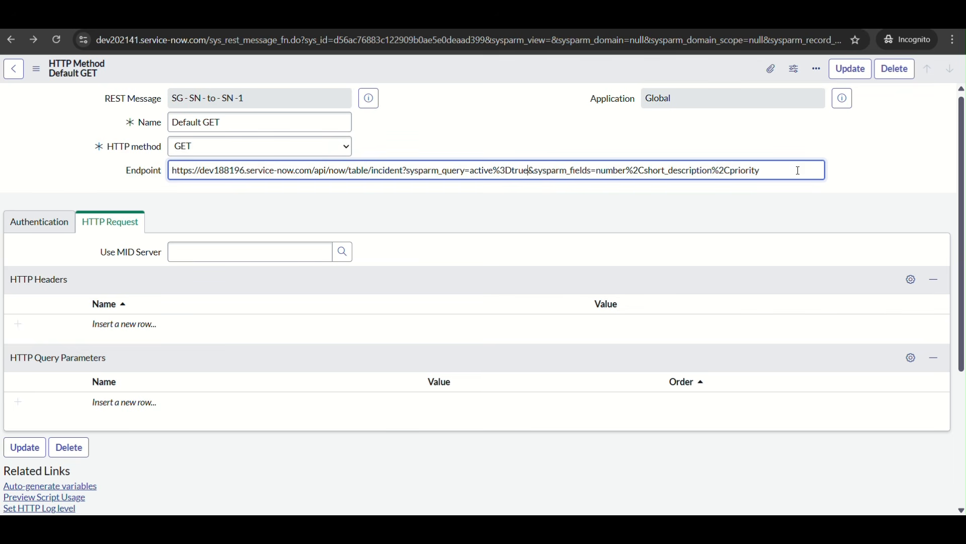
# Replace both %2C codes in the endpoint's sysparm_fields list with plain commas, giving number,short_description,priority
pyautogui.click(646, 171)
pyautogui.press('BackSpace')
pyautogui.press('BackSpace')
pyautogui.press('BackSpace')
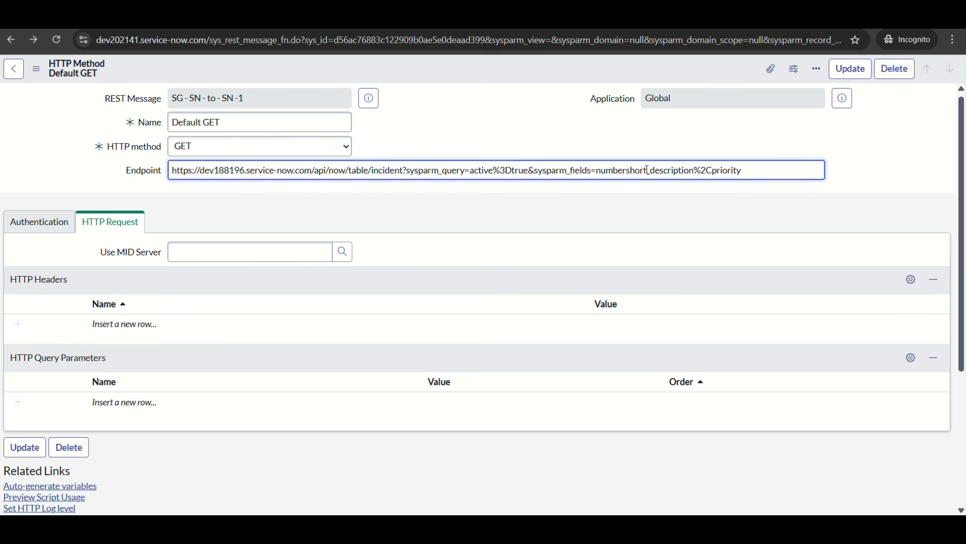
pyautogui.write(',')
pyautogui.click(711, 170)
pyautogui.press('BackSpace')
pyautogui.press('BackSpace')
# Replace the %3D code in the endpoint's query with an equals sign so it reads sysparm_query=active=true
pyautogui.press('BackSpace')
pyautogui.write(',')
pyautogui.click(510, 171)
pyautogui.press('BackSpace')
pyautogui.press('BackSpace')
pyautogui.press('BackSpace')
pyautogui.write('=')
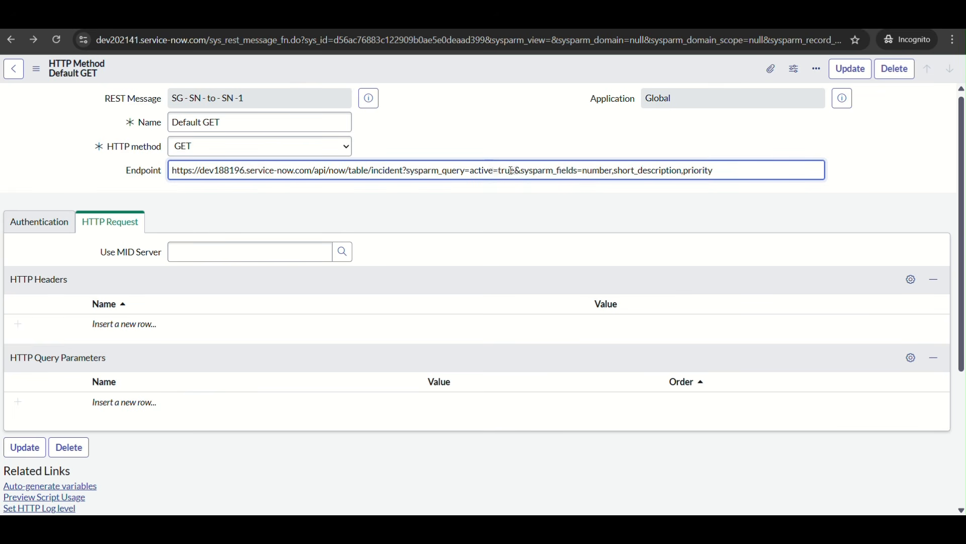
# Append &sysparm_limit=5 to the end of the endpoint and run the Default GET test
pyautogui.click(722, 171)
pyautogui.write('&sysparm_limit=5')
pyautogui.scroll(-1, 554, 266)
pyautogui.click(22, 451)
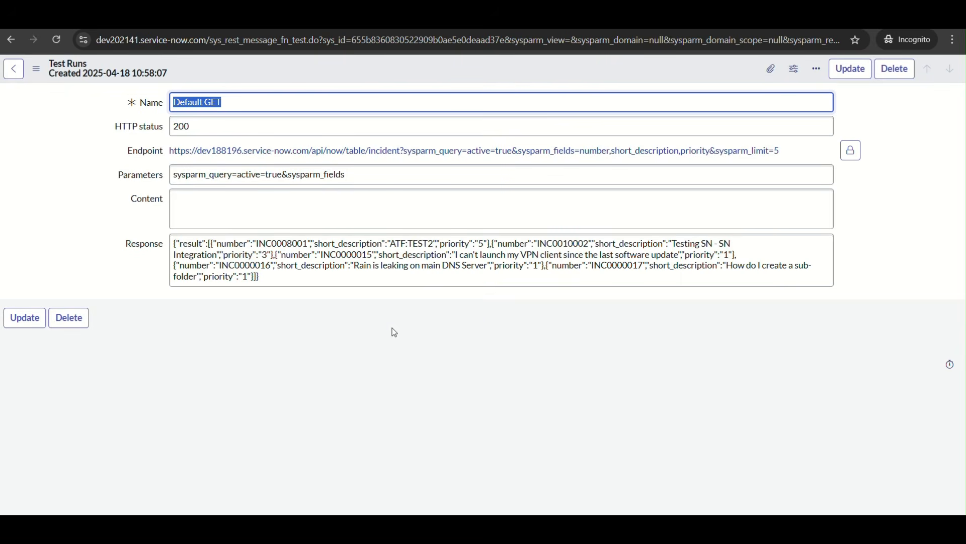
# Examine the incident numbers returned in the test response one by one
pyautogui.doubleClick(275, 244)
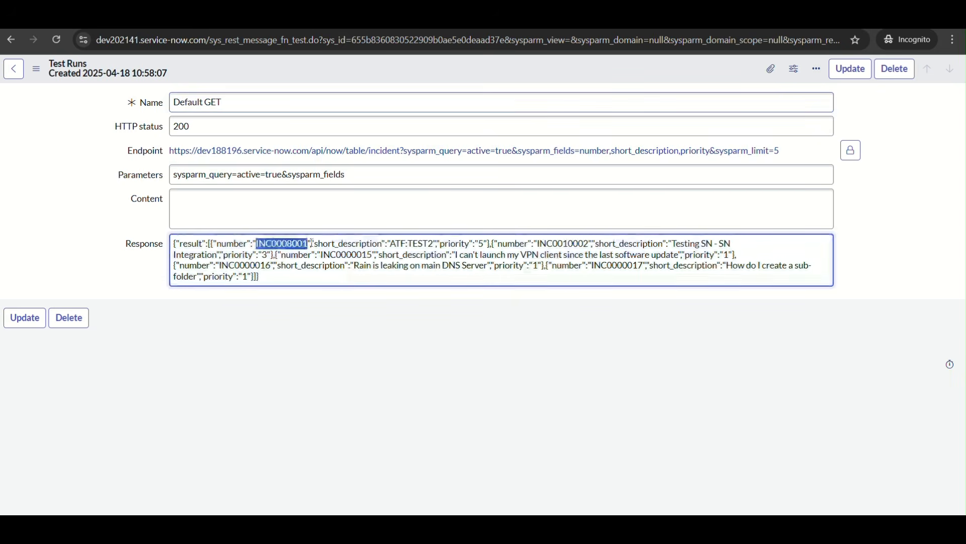
pyautogui.doubleClick(567, 244)
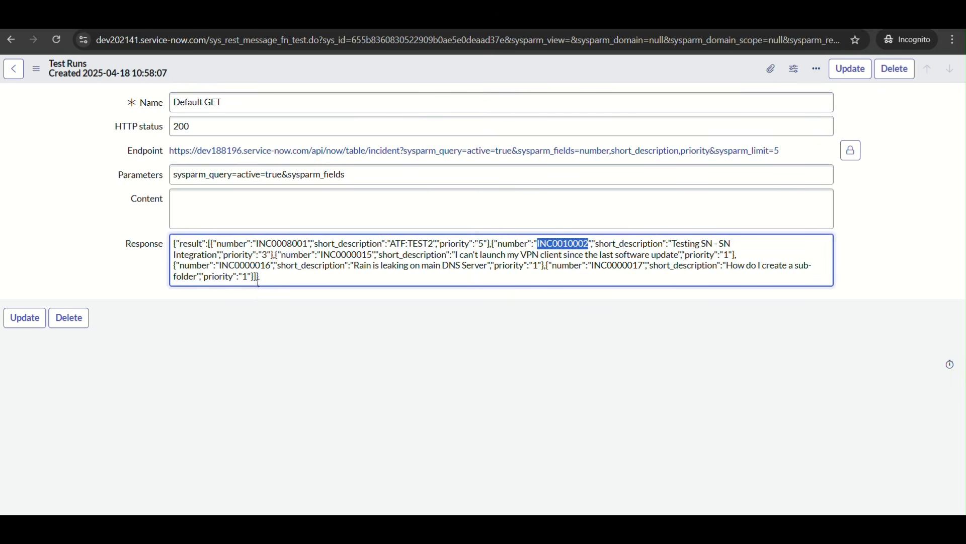
pyautogui.doubleClick(365, 254)
pyautogui.click(260, 265)
pyautogui.doubleClick(260, 266)
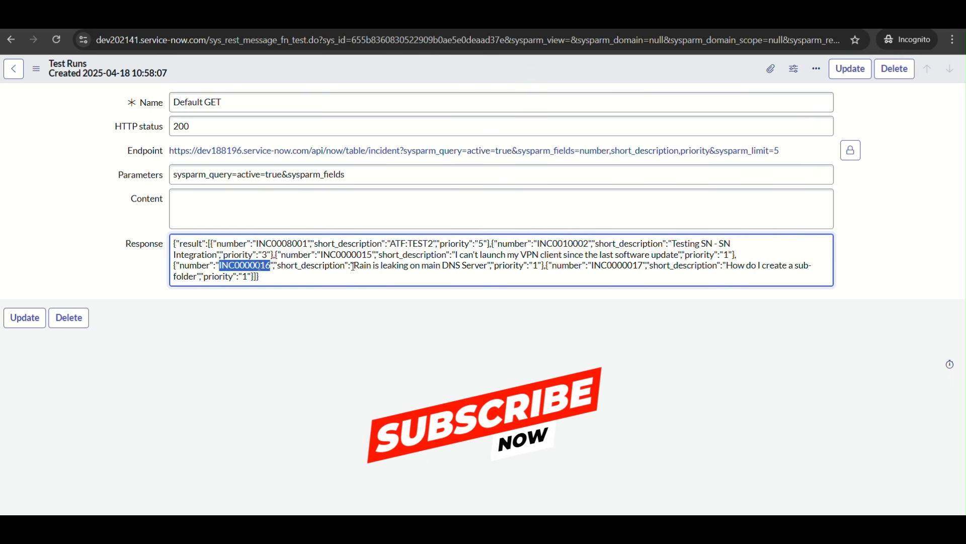
pyautogui.click(630, 266)
pyautogui.doubleClick(630, 267)
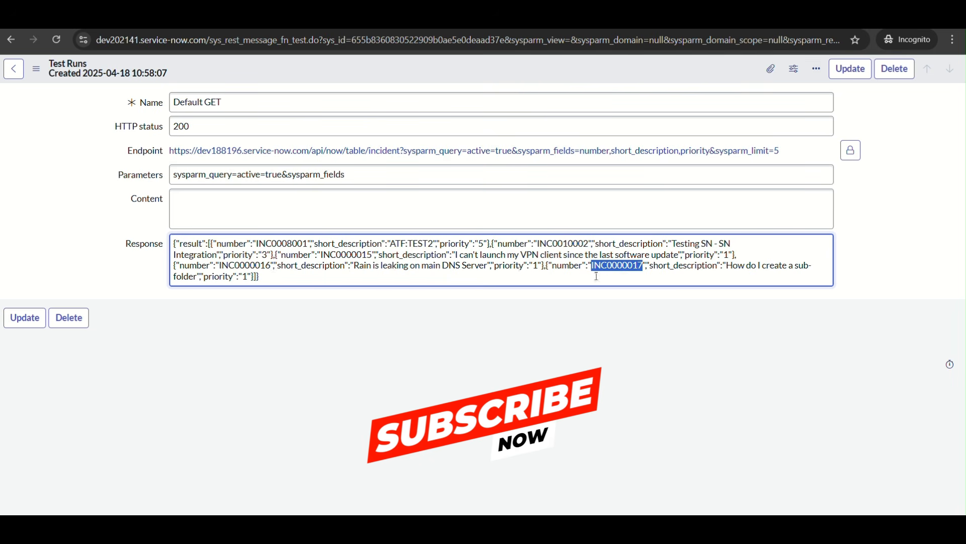
pyautogui.click(445, 294)
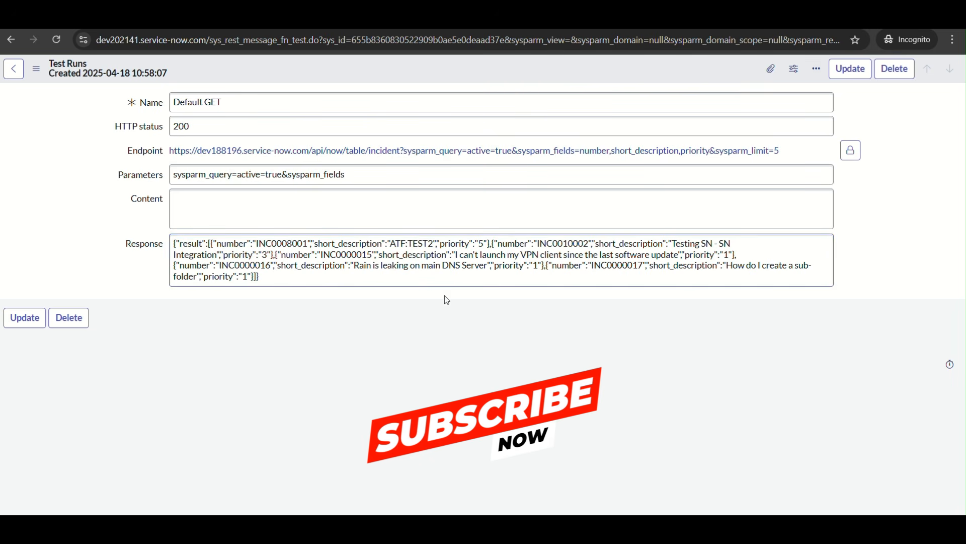
# Return to the Default GET method, add category and cmdb_ci after priority in the endpoint's sysparm_fields list, and rerun the test
pyautogui.click(12, 43)
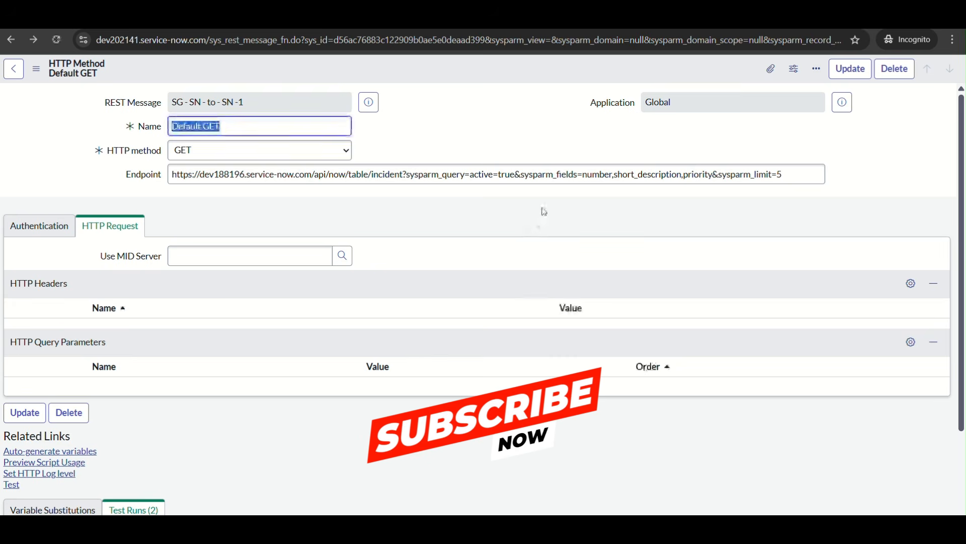
pyautogui.click(716, 176)
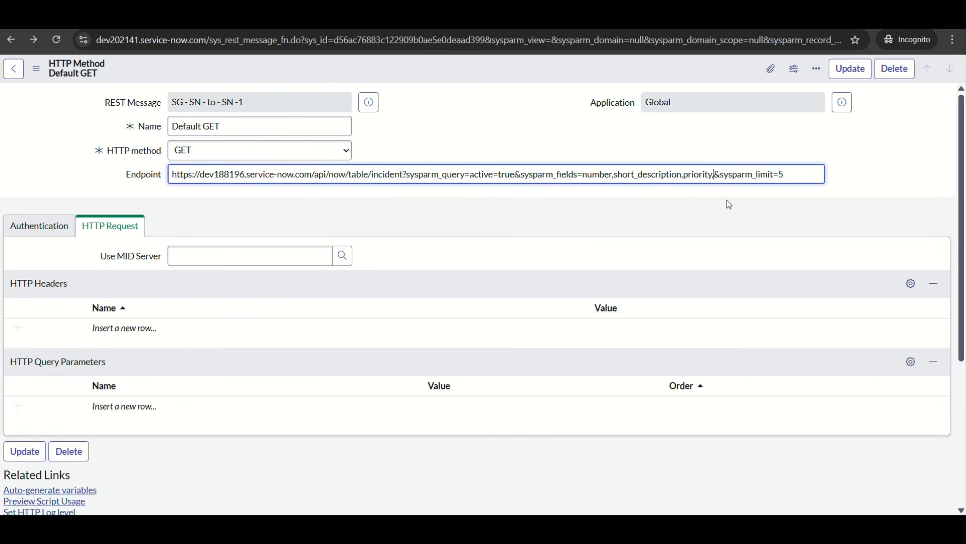
pyautogui.write(',')
pyautogui.write('category')
pyautogui.write(',')
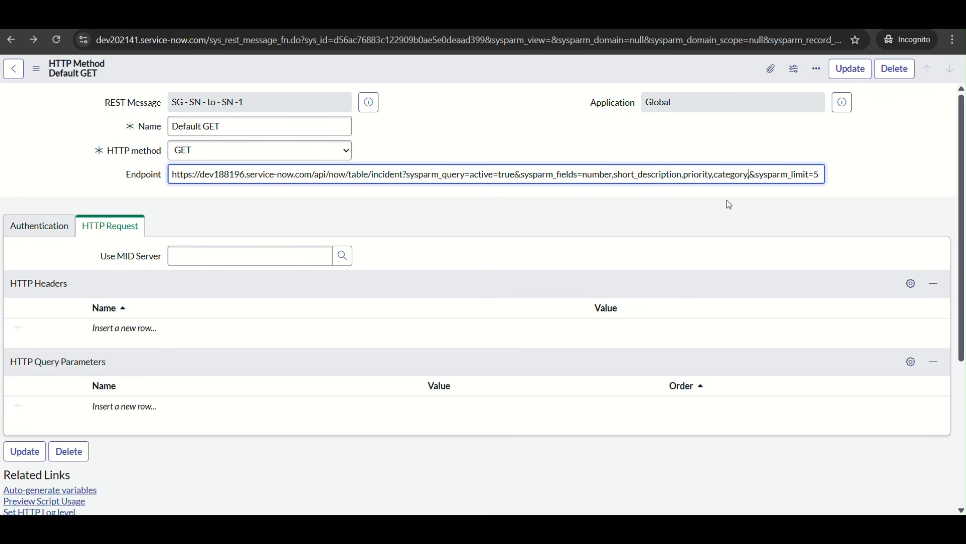
pyautogui.write('cmdb_ci')
pyautogui.scroll(-2, 91, 490)
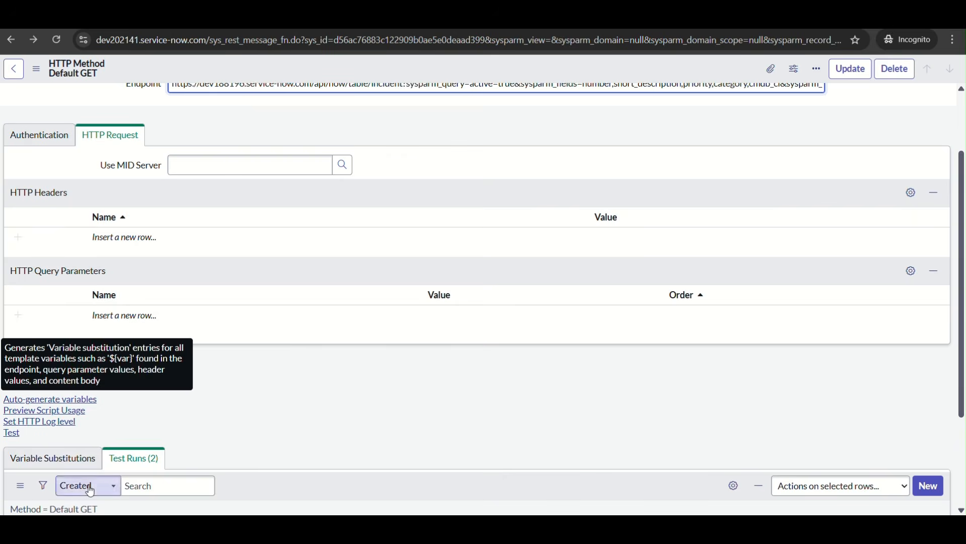
pyautogui.click(12, 433)
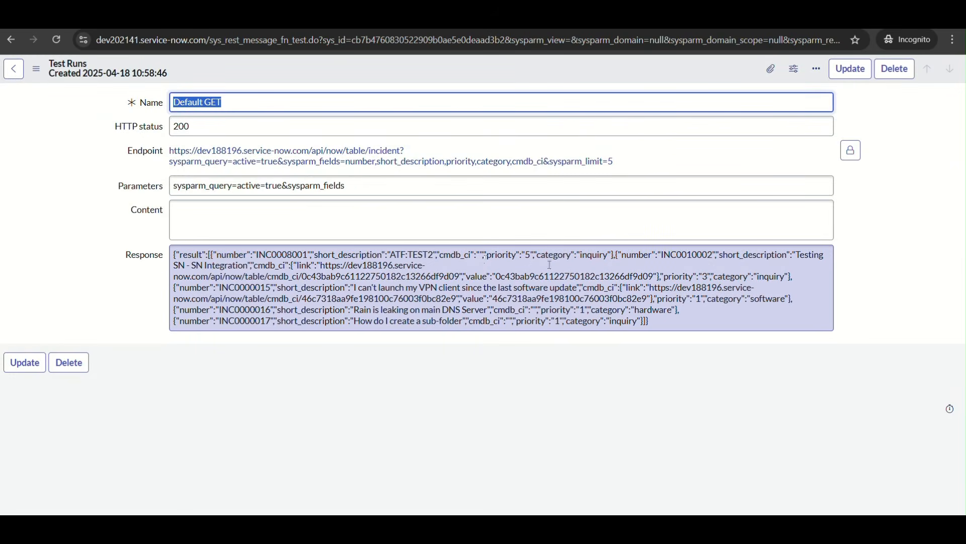
# Examine the category and cmdb_ci entries in the test response, including the second incident's configuration item link and value
pyautogui.doubleClick(594, 255)
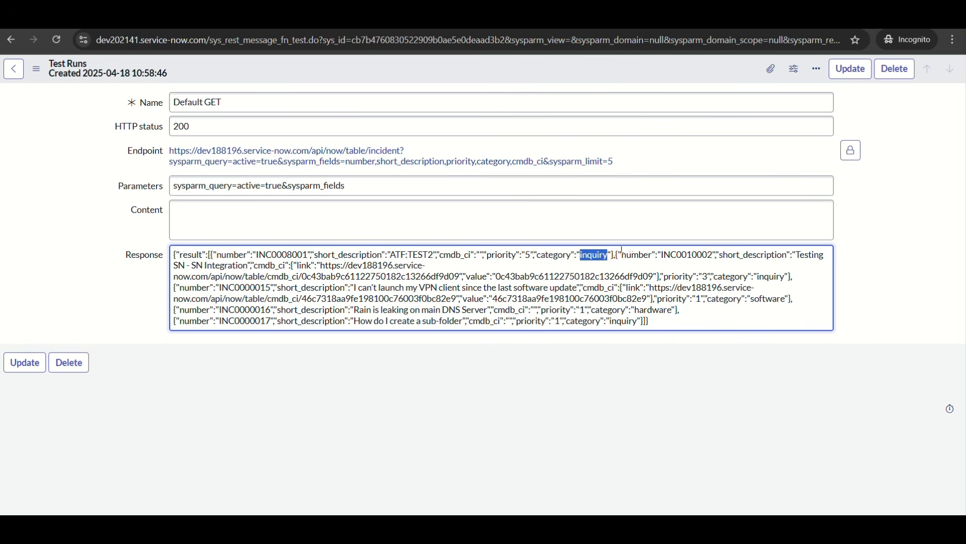
pyautogui.doubleClick(298, 255)
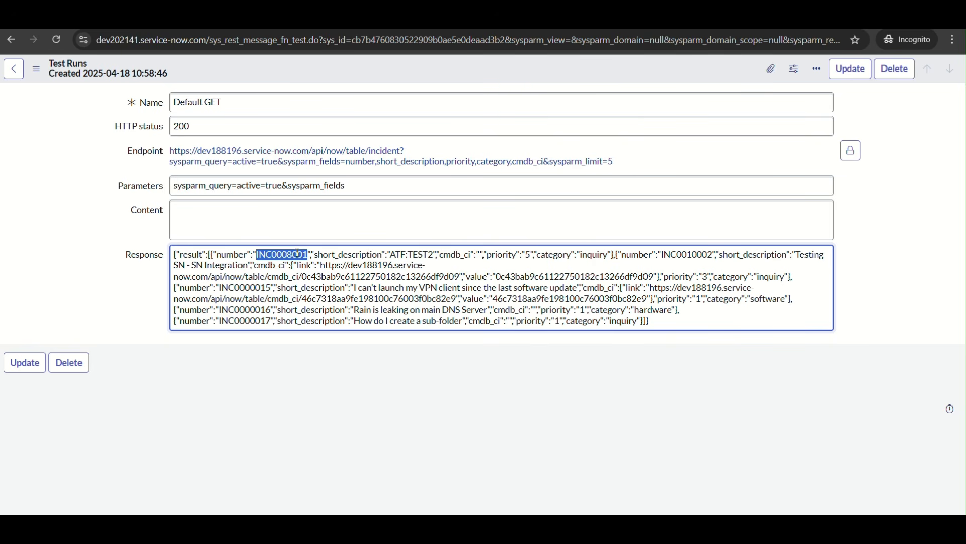
pyautogui.moveTo(214, 254); pyautogui.dragTo(612, 258)
pyautogui.click(603, 267)
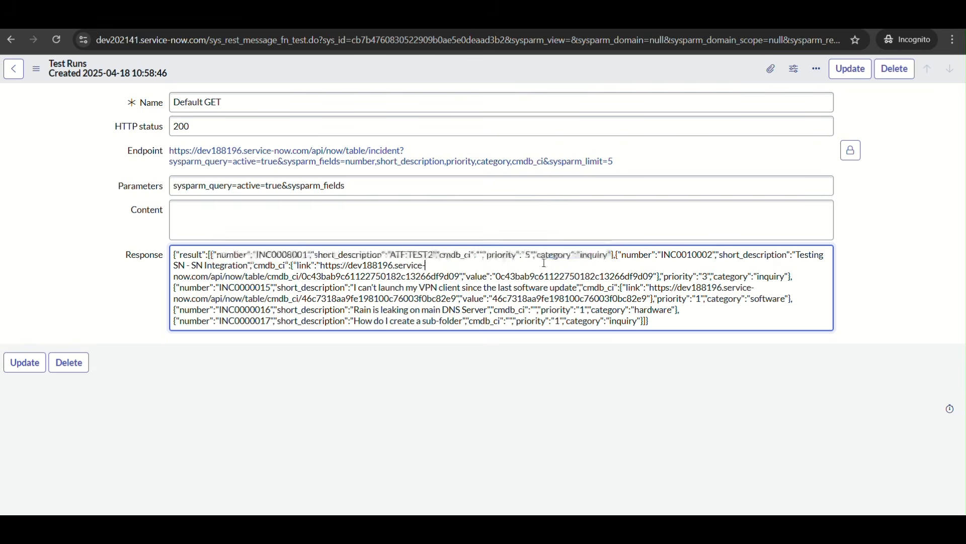
pyautogui.moveTo(441, 255); pyautogui.dragTo(485, 255)
pyautogui.click(669, 276)
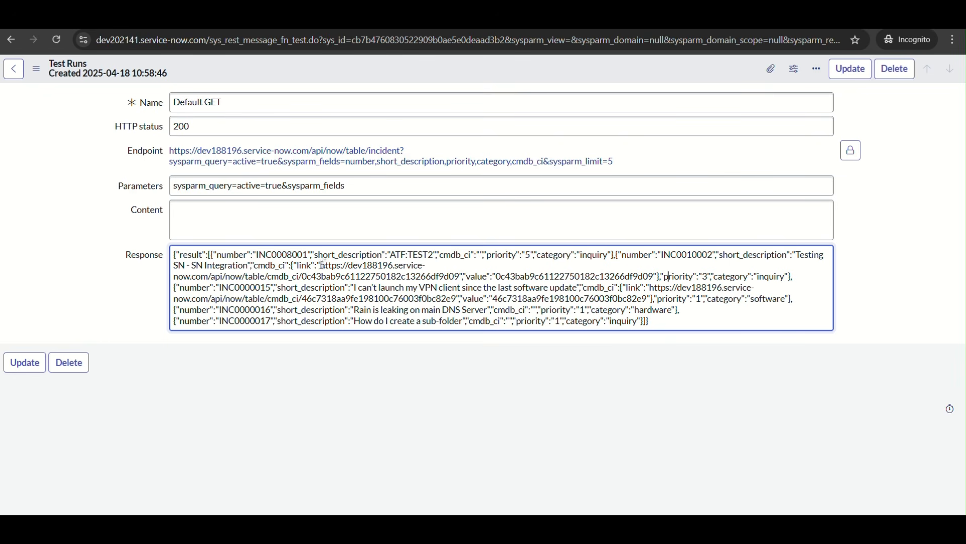
pyautogui.moveTo(326, 267); pyautogui.dragTo(648, 277)
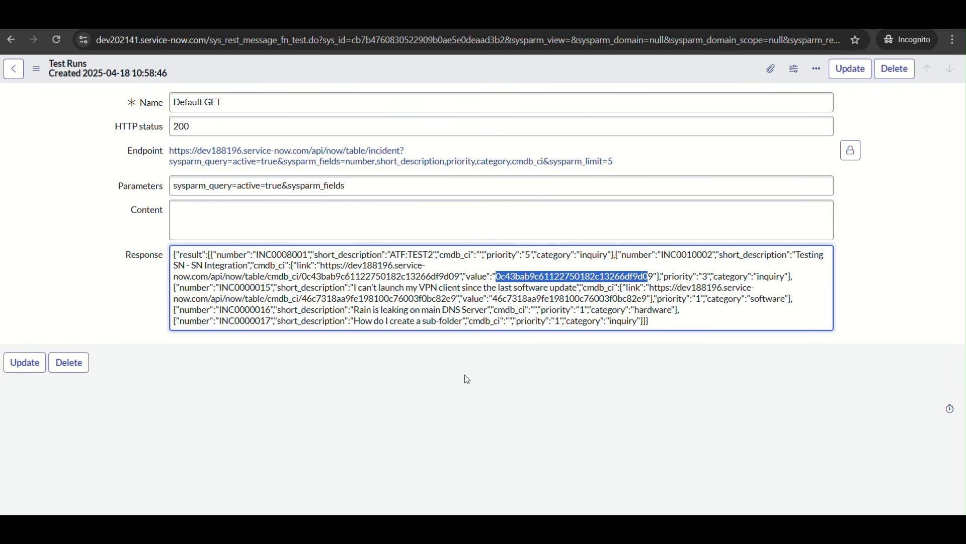
# Return to the Default GET method and review its request settings and list of test runs
pyautogui.click(7, 45)
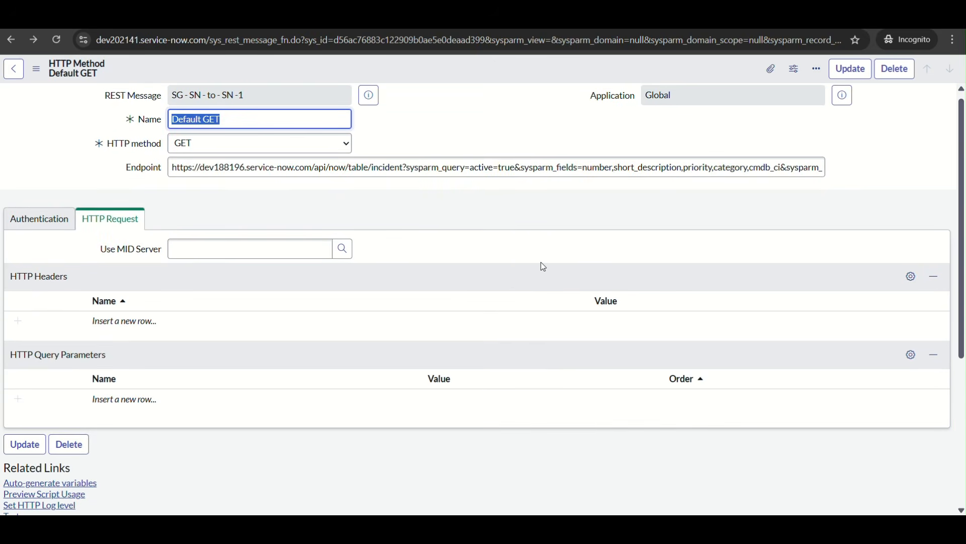
pyautogui.scroll(-5, 543, 267)
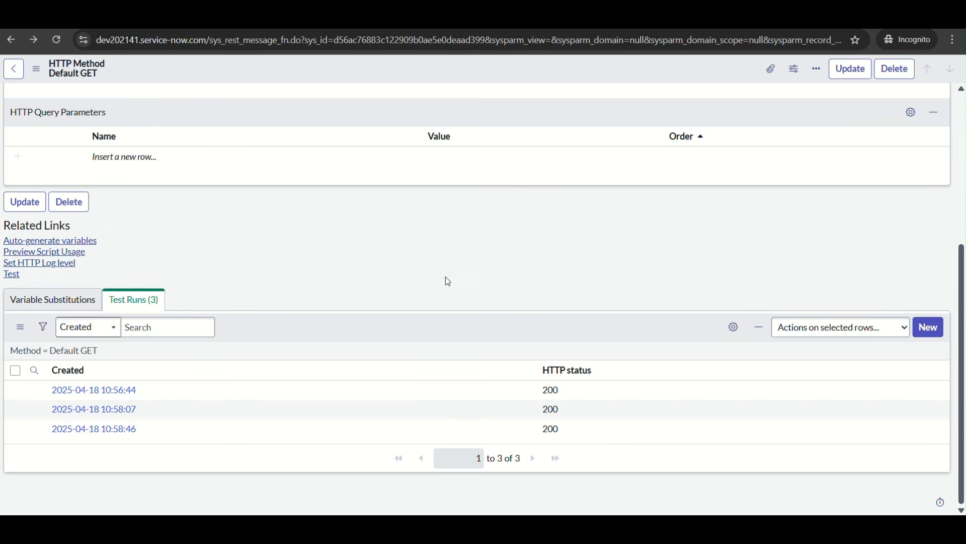
pyautogui.scroll(5, 446, 278)
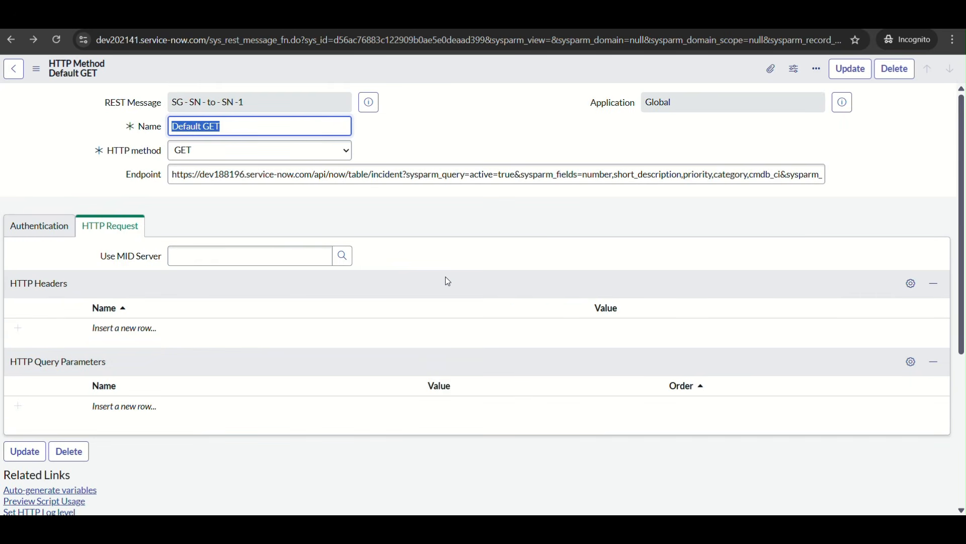
pyautogui.scroll(-3, 445, 276)
pyautogui.scroll(3, 445, 276)
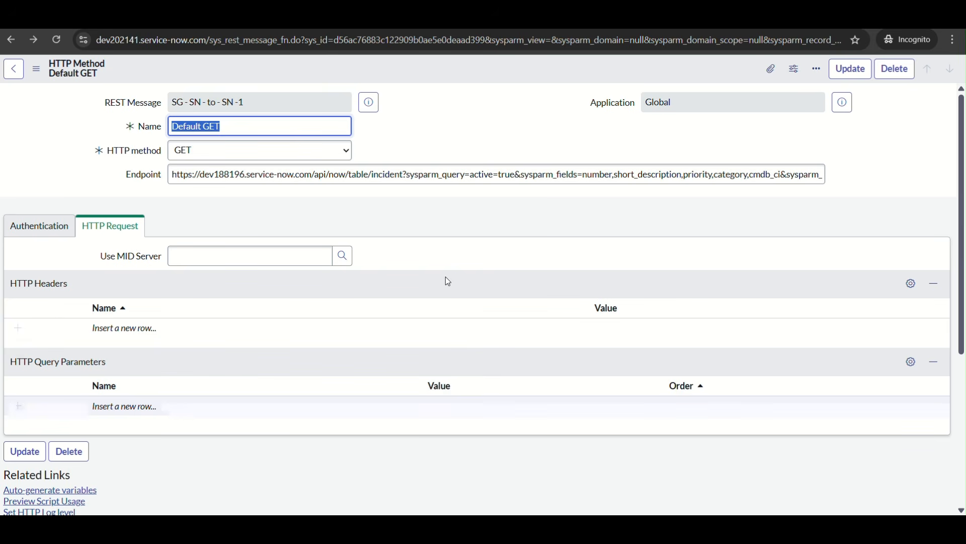
pyautogui.scroll(-1, 446, 279)
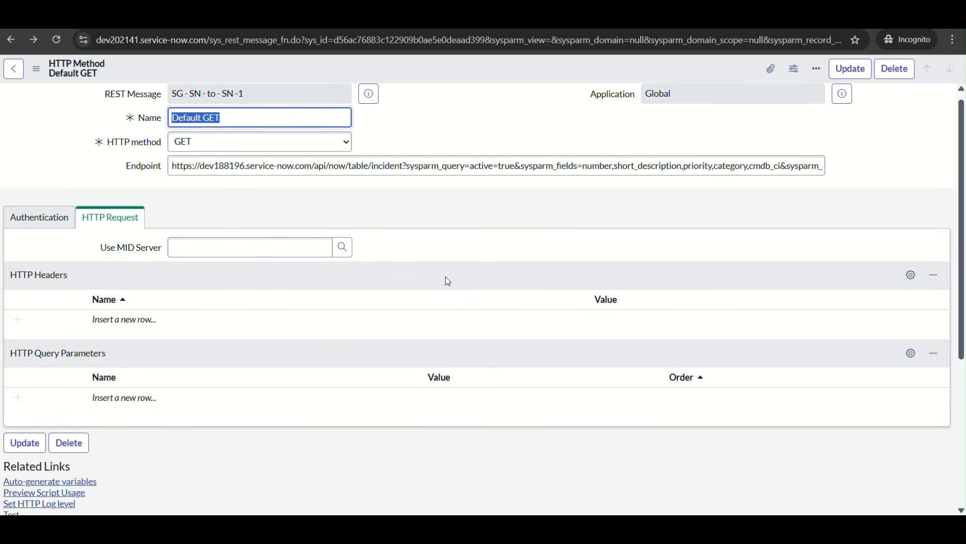
pyautogui.scroll(1, 446, 276)
# Preview the parent REST message SG - SN - to - SN -1 and open its full record from the preview
pyautogui.click(369, 102)
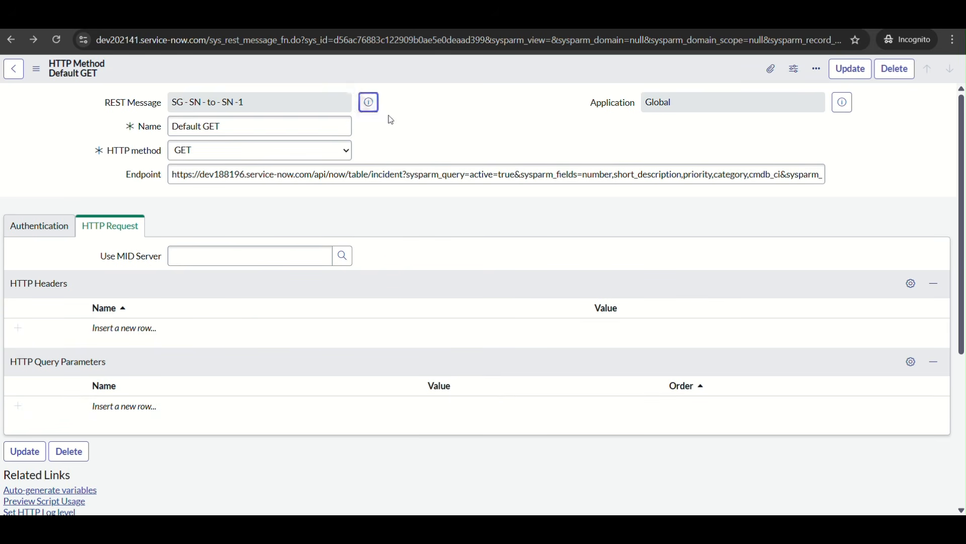
pyautogui.rightClick(524, 132)
pyautogui.click(577, 151)
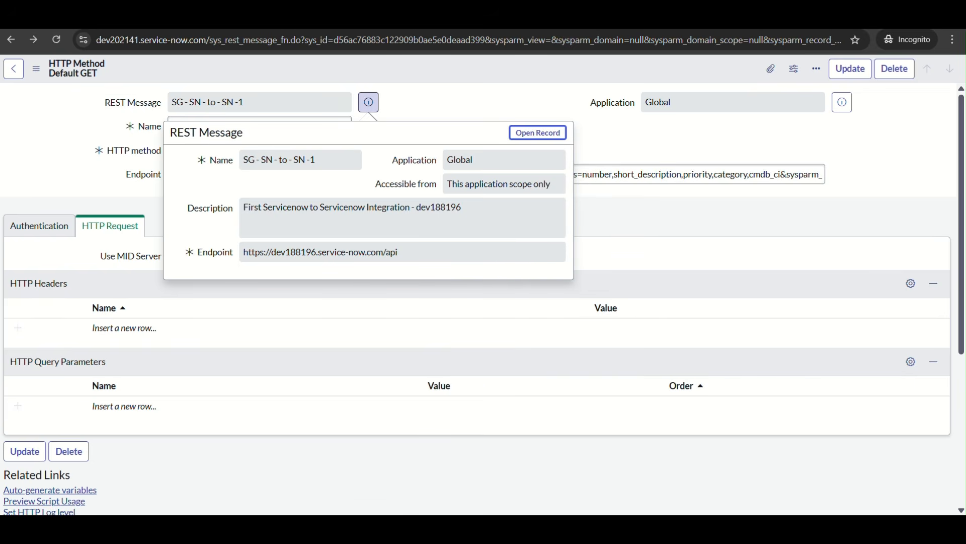
# Start a new GET HTTP method under REST message SG - SN - to - SN -1 and name it Get Incidents
pyautogui.click(73, 20)
pyautogui.click(927, 365)
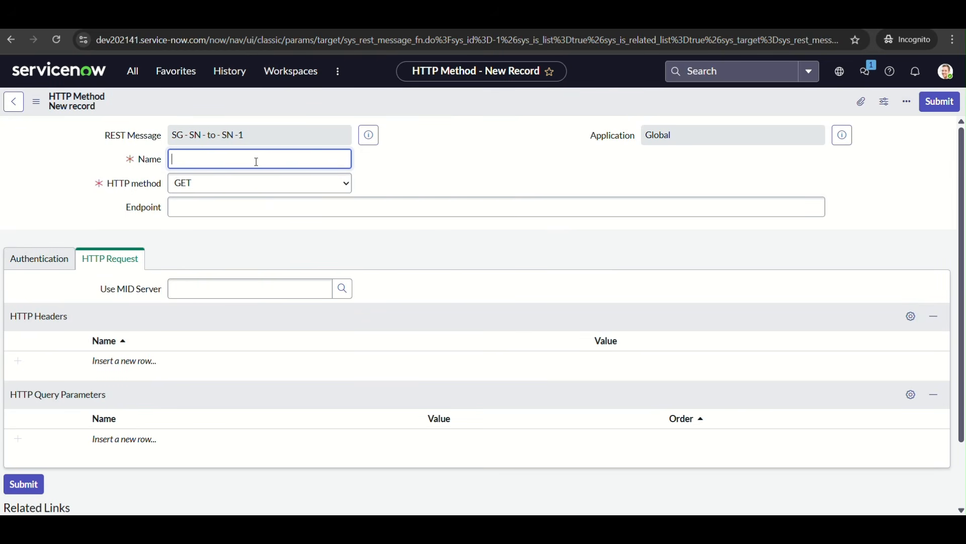
pyautogui.write('Get Incidents')
# Copy the Table API GET URL from dev188196's REST API Explorer into the new method's endpoint, replacing {tableName} with incident
pyautogui.click(248, 202)
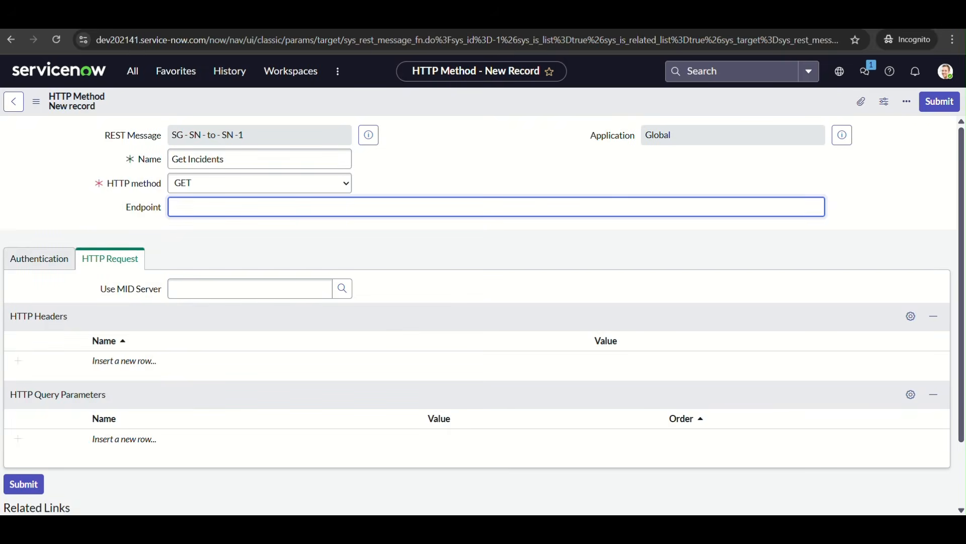
pyautogui.click(600, 464)
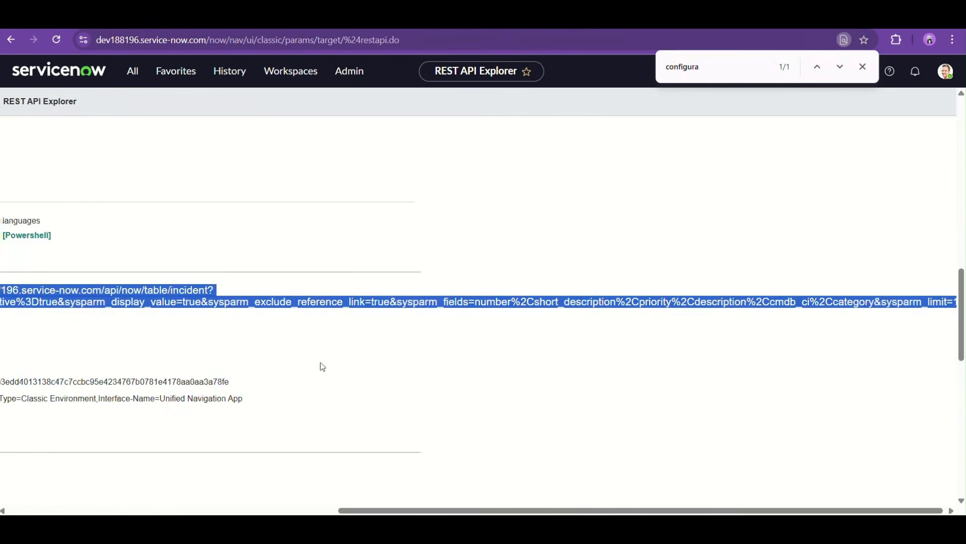
pyautogui.scroll(10, 363, 333)
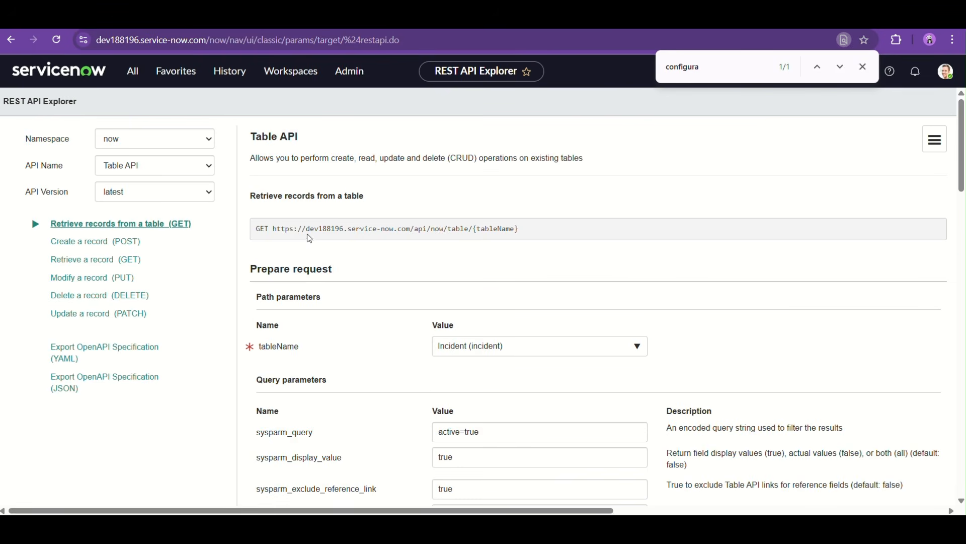
pyautogui.moveTo(275, 229); pyautogui.dragTo(572, 225)
pyautogui.hotkey('ctrl', 'c')
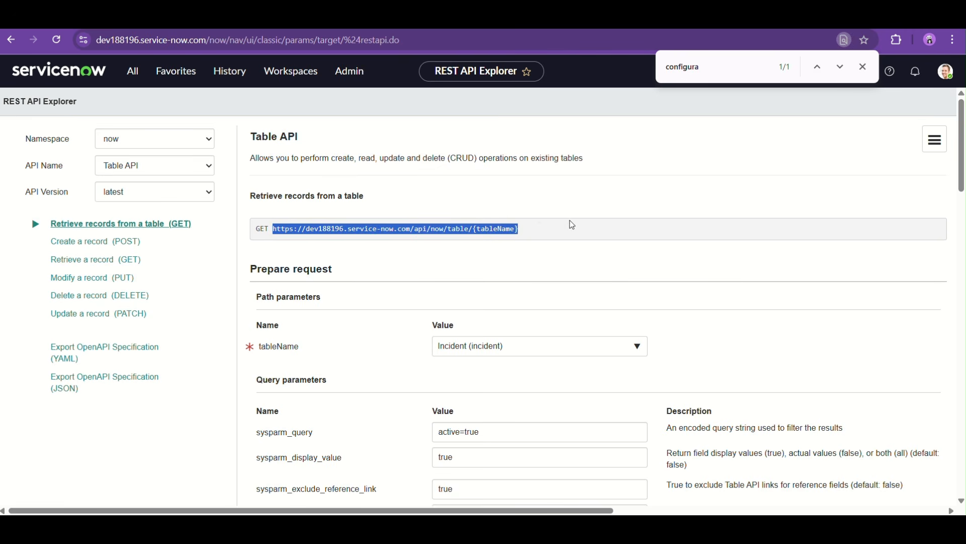
pyautogui.hotkey('alt', 'Tab')
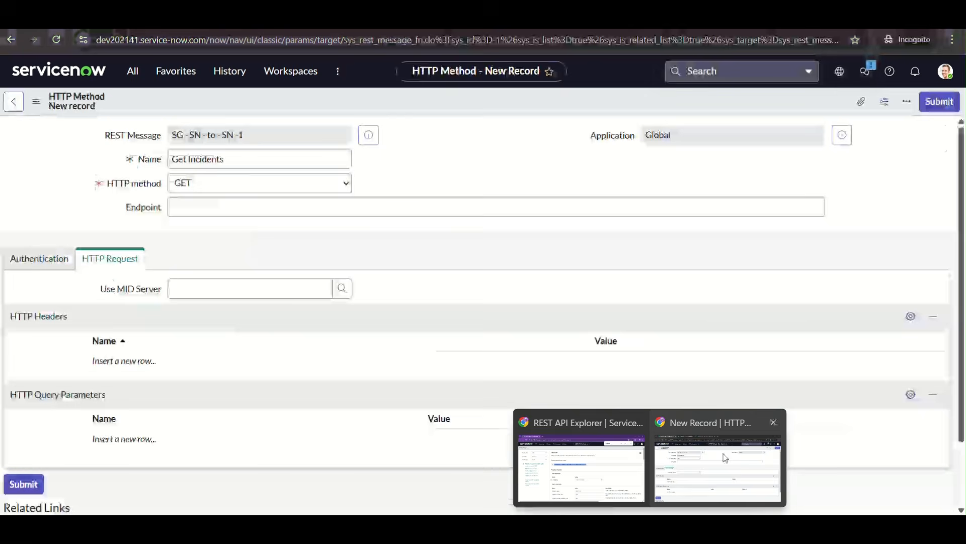
pyautogui.hotkey('ctrl', 'v')
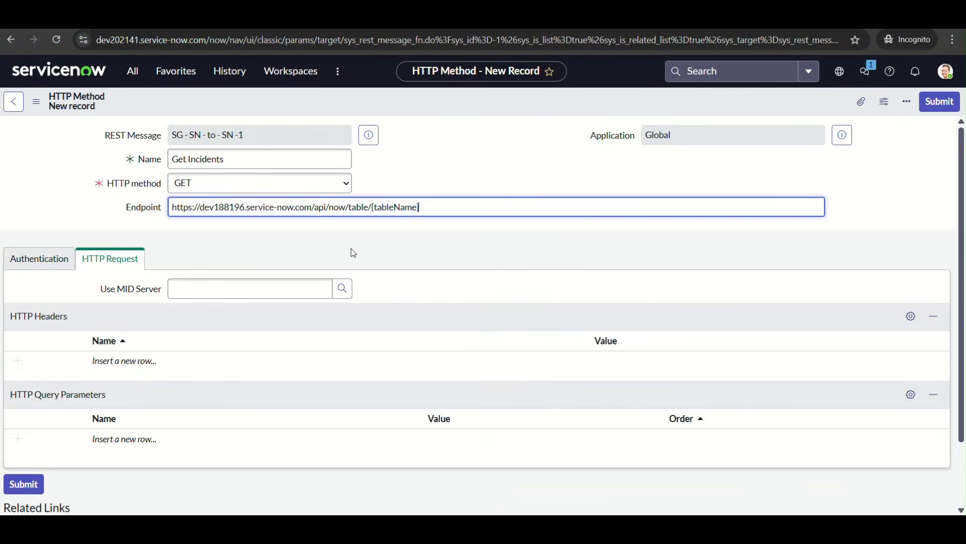
pyautogui.press('BackSpace')
pyautogui.press('BackSpace')
pyautogui.press('BackSpace')
pyautogui.press('BackSpace')
pyautogui.press('BackSpace')
pyautogui.press('BackSpace')
pyautogui.press('BackSpace')
pyautogui.press('BackSpace')
pyautogui.press('BackSpace')
pyautogui.press('BackSpace')
pyautogui.press('BackSpace')
pyautogui.write('ncident')
# Add two HTTP header rows to the Get Incidents method, named Content-Type and Accept
pyautogui.scroll(-2, 445, 230)
pyautogui.click(39, 180)
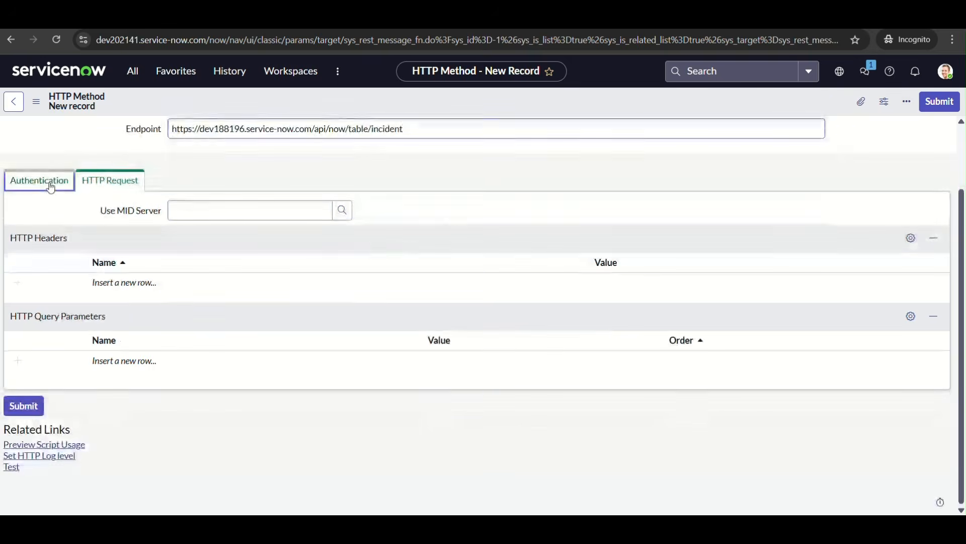
pyautogui.click(97, 246)
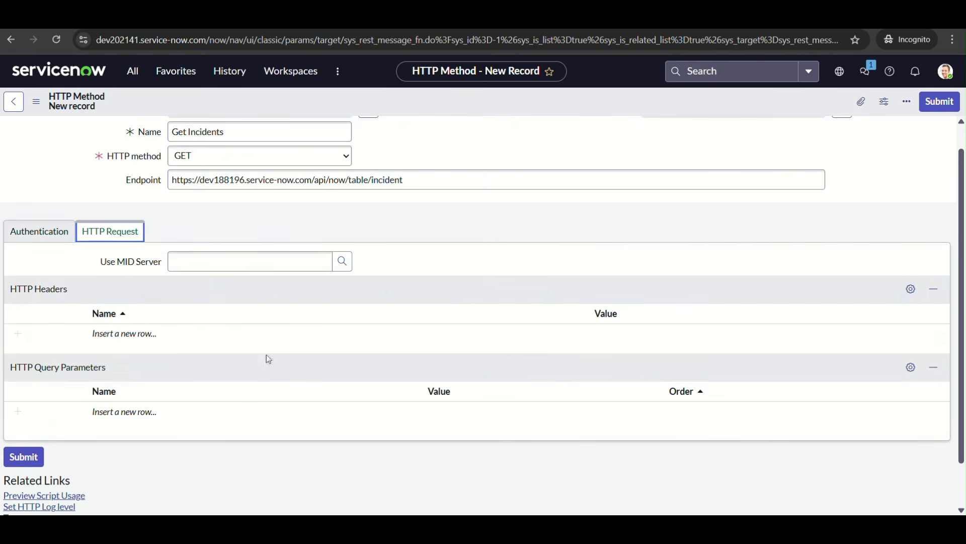
pyautogui.scroll(-1, 252, 348)
pyautogui.click(161, 283)
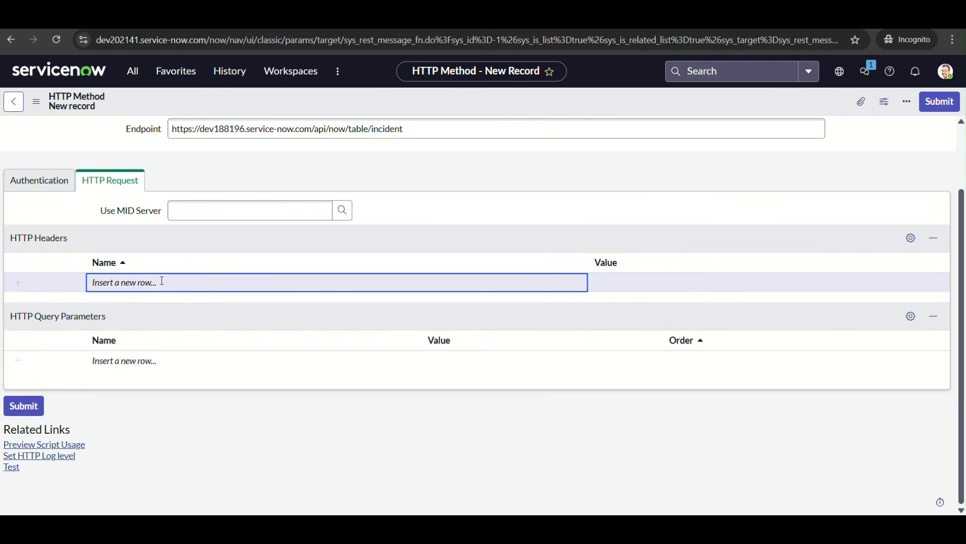
pyautogui.click(161, 282)
pyautogui.write('Content-Type')
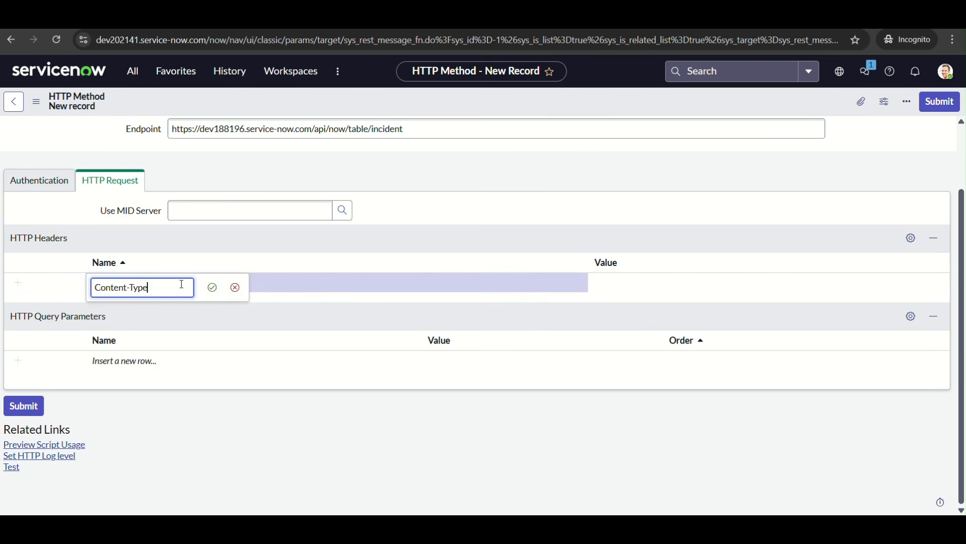
pyautogui.press('Return')
pyautogui.click(154, 302)
pyautogui.write('Ad')
pyautogui.write('cept')
pyautogui.press('Return')
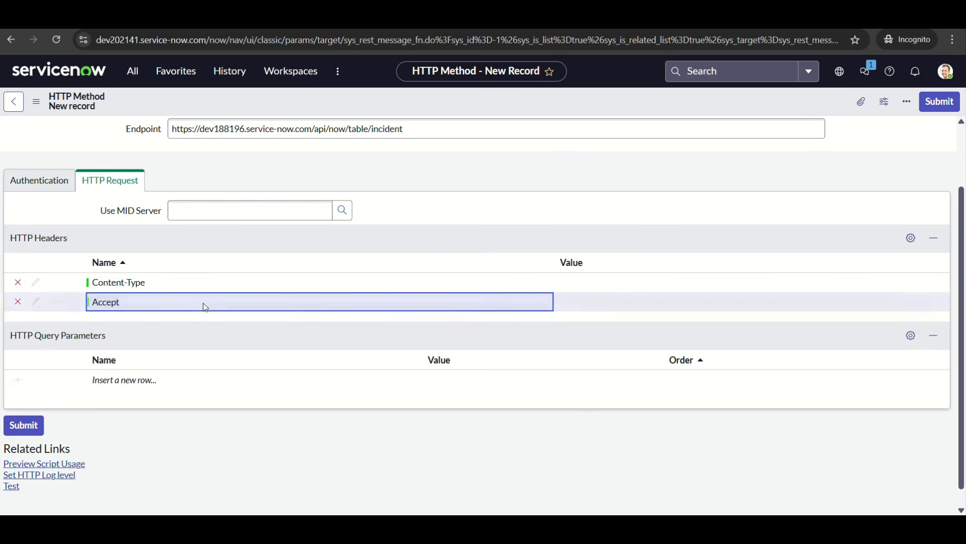
# Set the values of both the Content-Type and Accept headers to application/json
pyautogui.doubleClick(602, 280)
pyautogui.write('application/json')
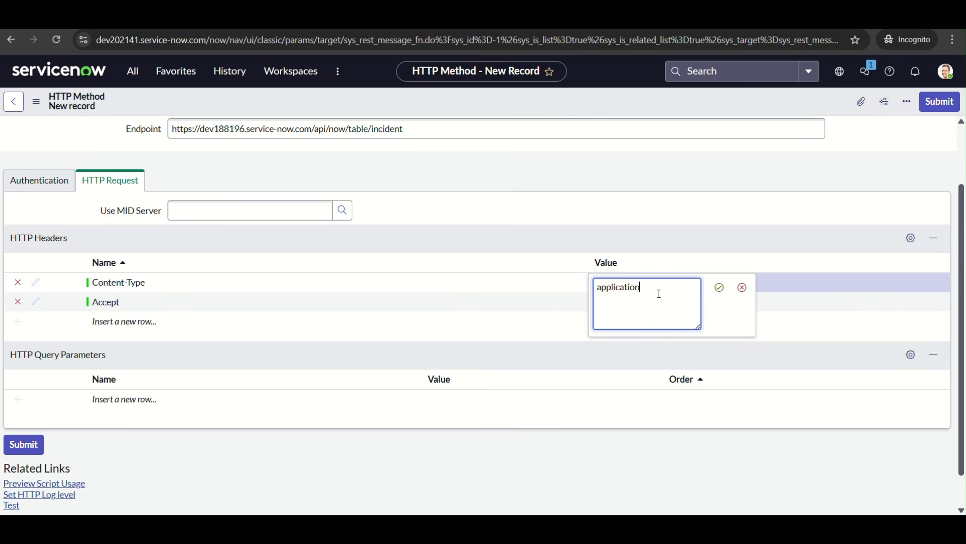
pyautogui.press('Return')
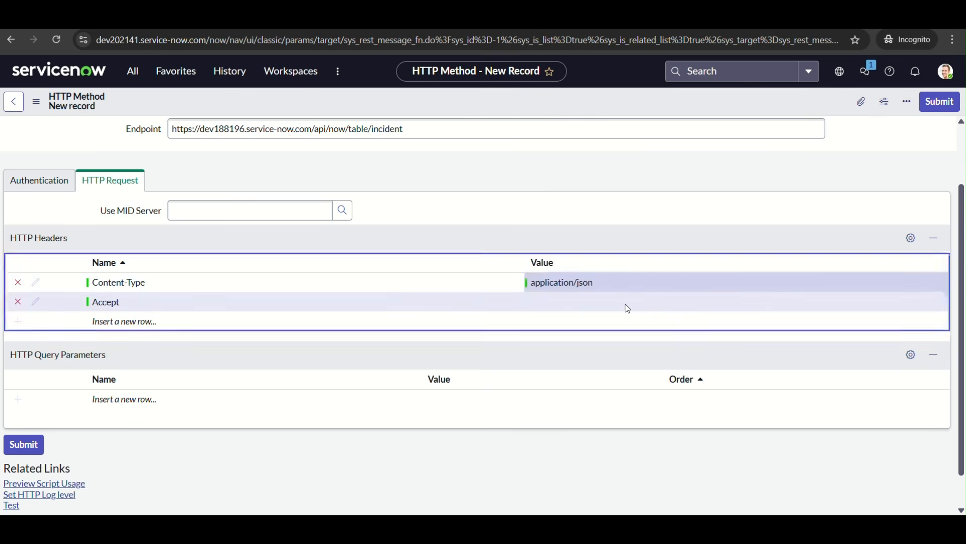
pyautogui.doubleClick(625, 303)
pyautogui.write('applicat')
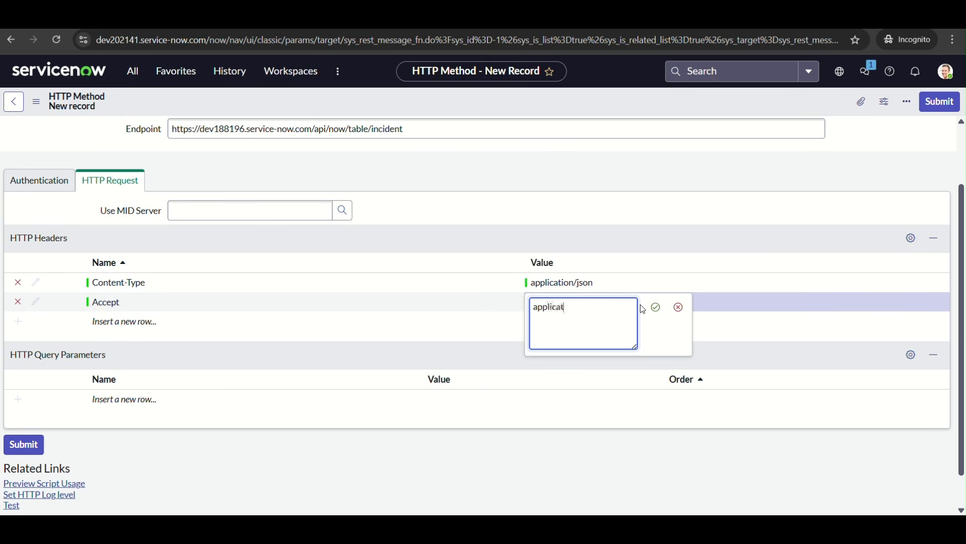
pyautogui.write('ion/json')
pyautogui.press('Return')
# Add an HTTP query parameter named sysparm_query with the value active=true
pyautogui.scroll(-1, 335, 352)
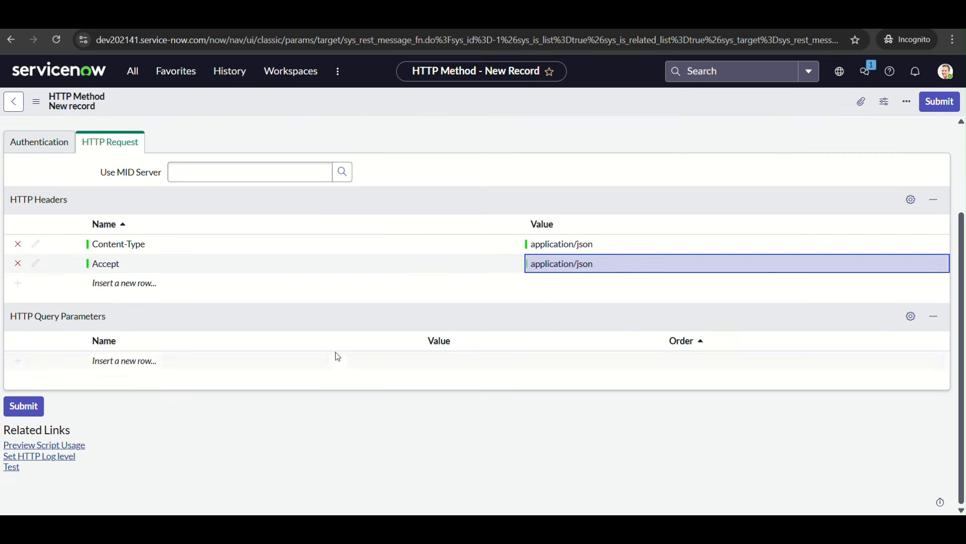
pyautogui.scroll(3, 337, 357)
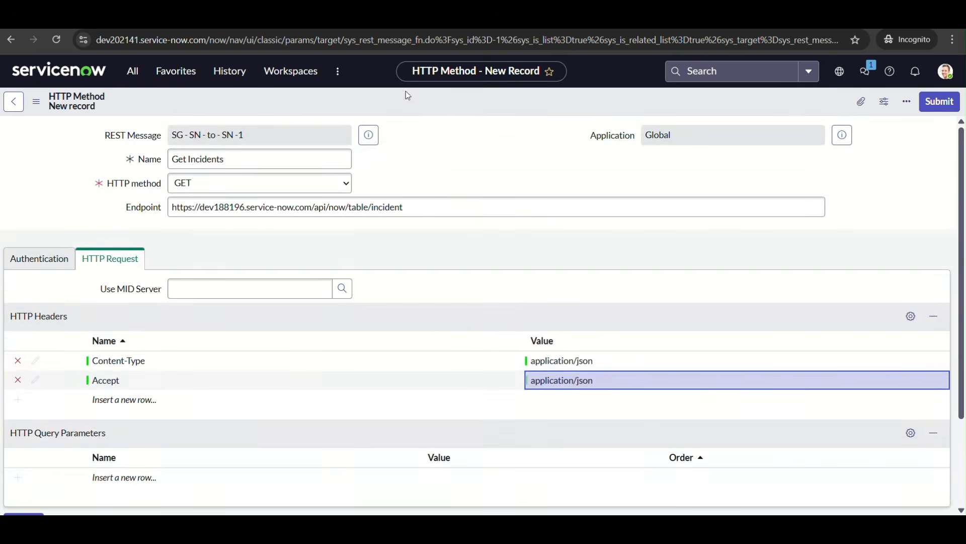
pyautogui.scroll(-1, 368, 312)
pyautogui.scroll(-2, 352, 317)
pyautogui.click(134, 362)
pyautogui.write('sysparm_query')
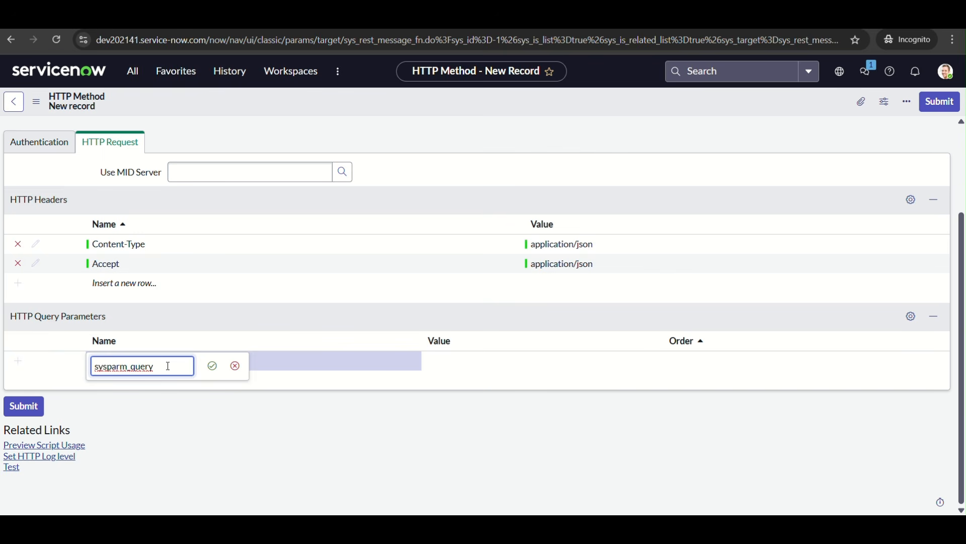
pyautogui.press('Return')
pyautogui.click(509, 363)
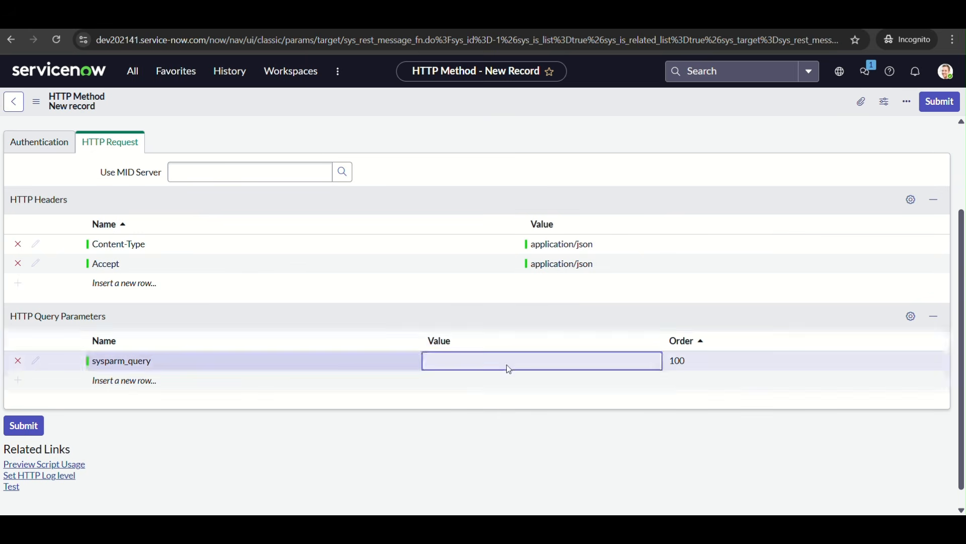
pyautogui.click(508, 363)
pyautogui.write('active=true')
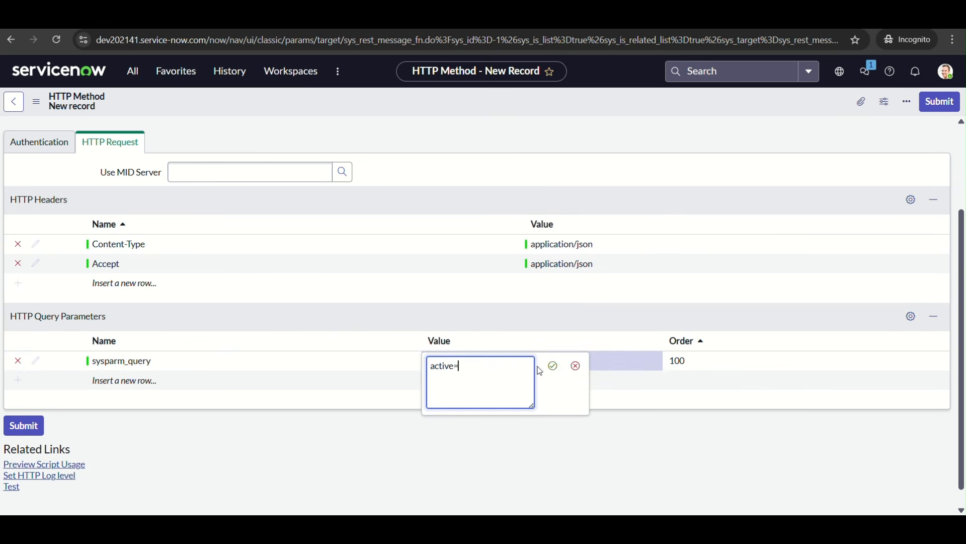
pyautogui.press('Return')
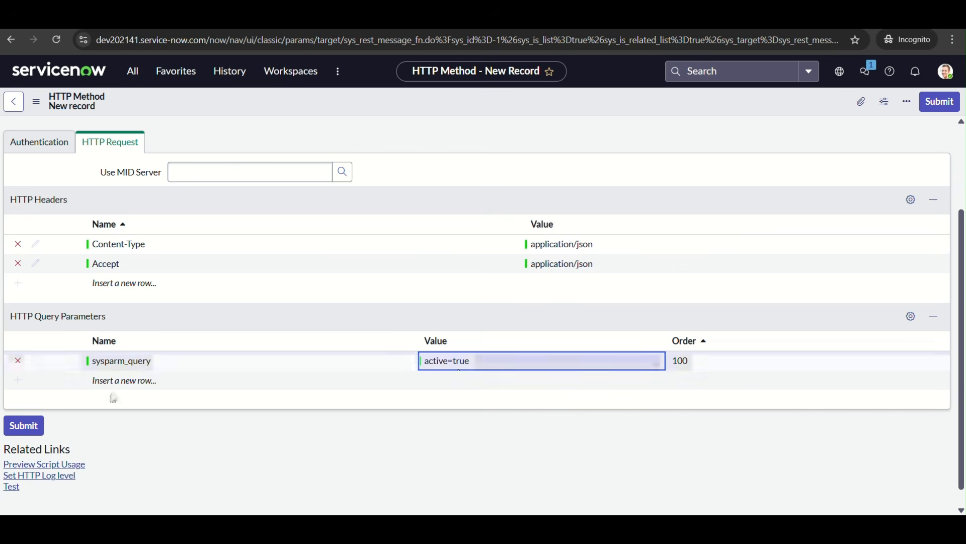
# Add a second query parameter named sysparm_display_value with the value true
pyautogui.click(150, 382)
pyautogui.write('syspa')
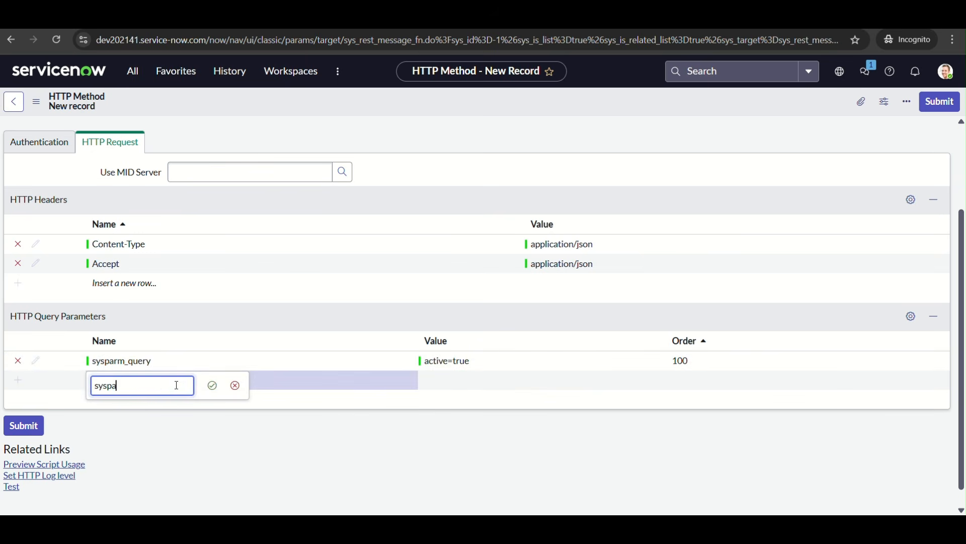
pyautogui.write('rm_display_value')
pyautogui.press('Return')
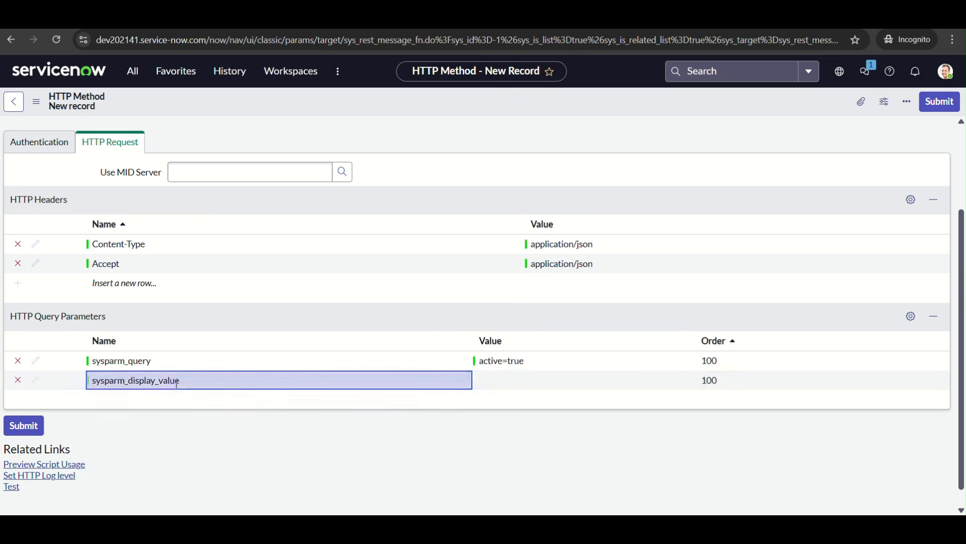
pyautogui.doubleClick(533, 382)
pyautogui.write('true')
pyautogui.press('Return')
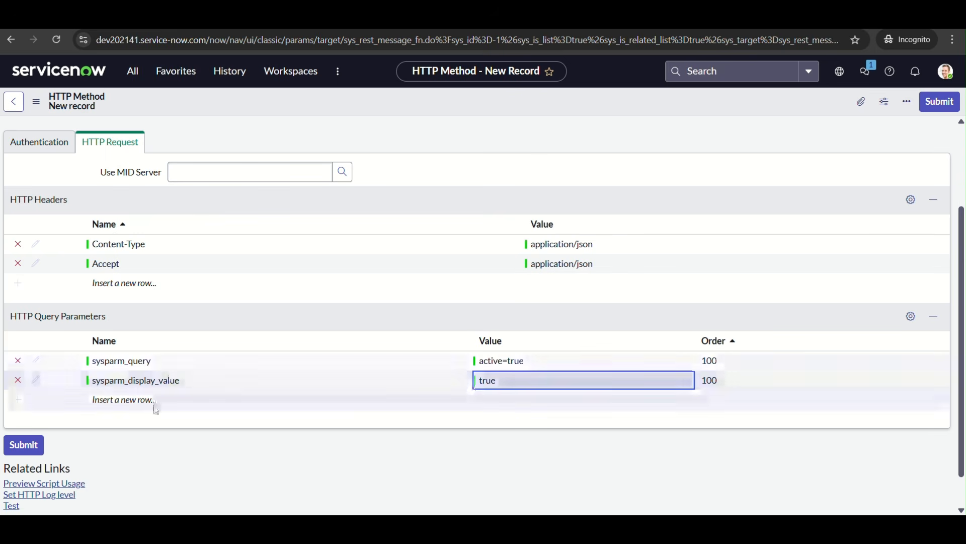
# Add a third query parameter named sysparm_exclude_reference_link with the value true
pyautogui.click(154, 410)
pyautogui.click(173, 404)
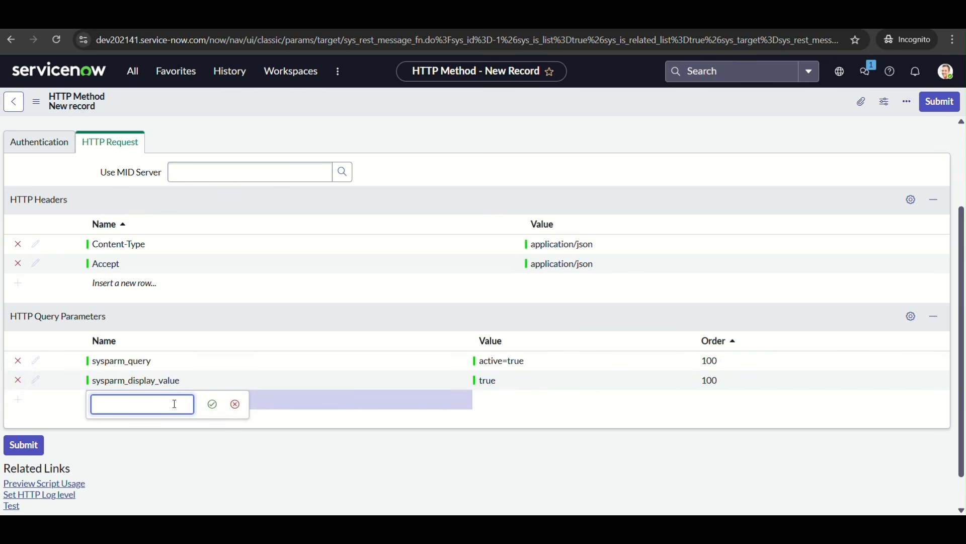
pyautogui.write('sysparm_exclude_reference_link')
pyautogui.press('Return')
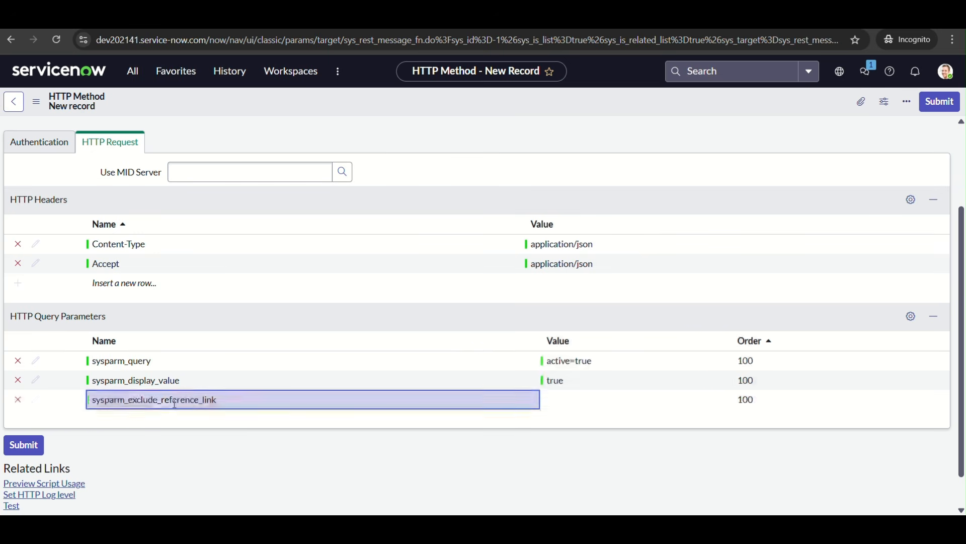
pyautogui.click(608, 401)
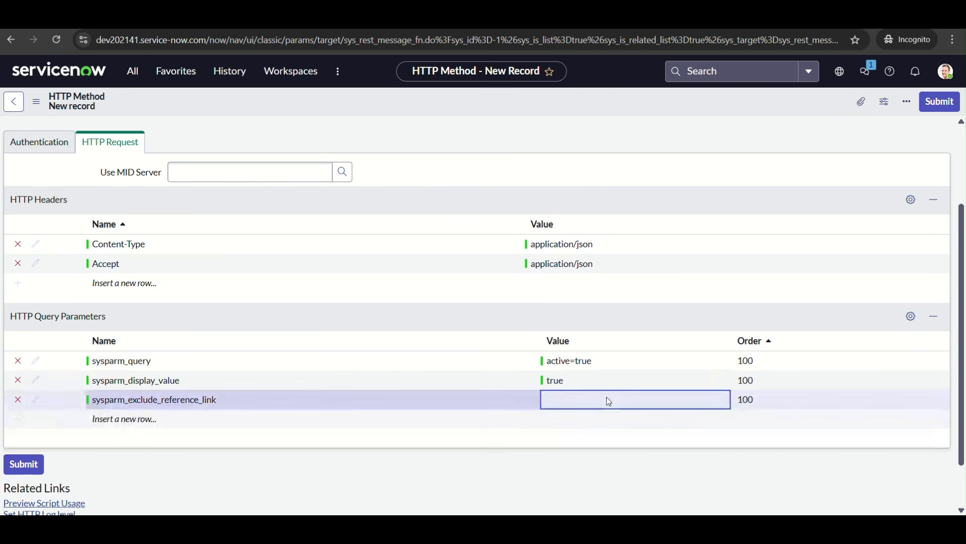
pyautogui.write('true')
pyautogui.press('Return')
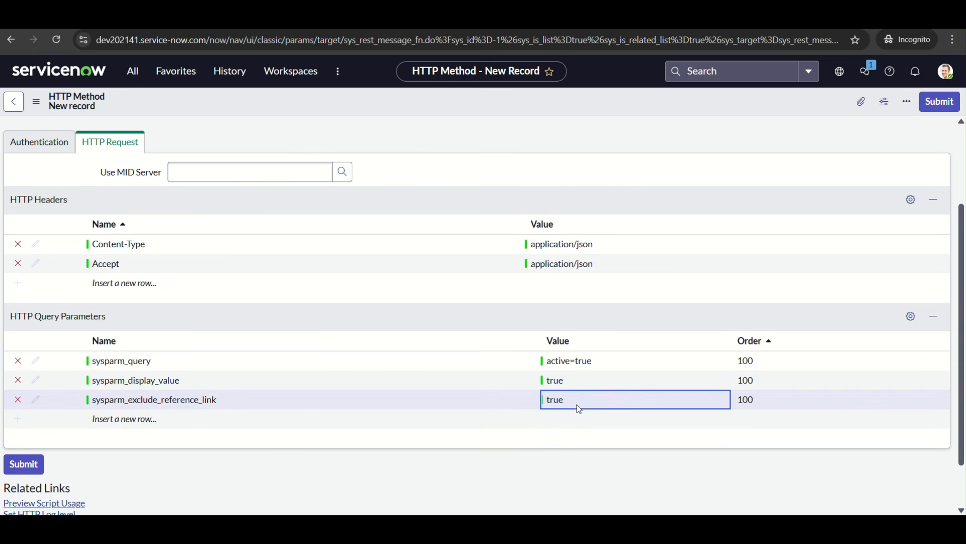
# Add a fourth query parameter named sysparm_limit with the value 5
pyautogui.click(136, 420)
pyautogui.write('syspar')
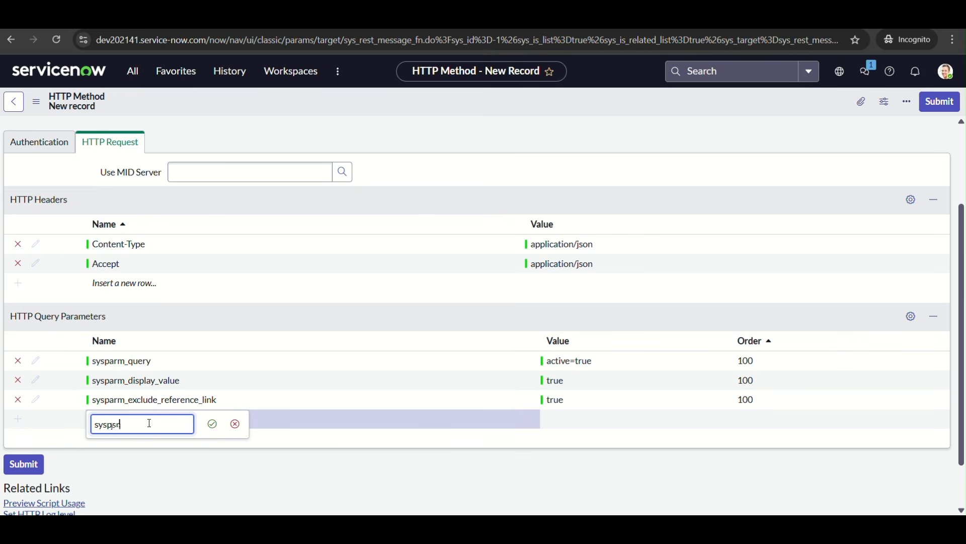
pyautogui.write('m_limit')
pyautogui.press('Return')
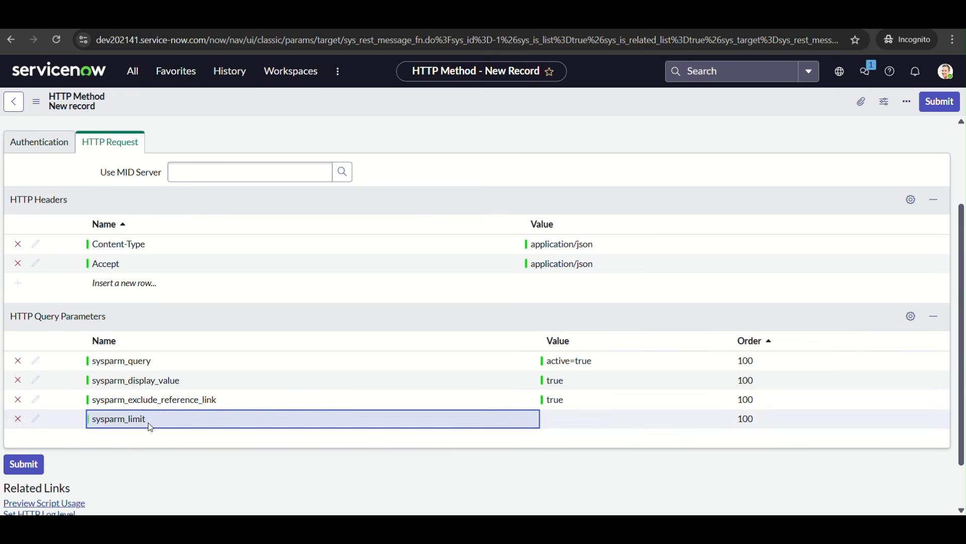
pyautogui.click(571, 418)
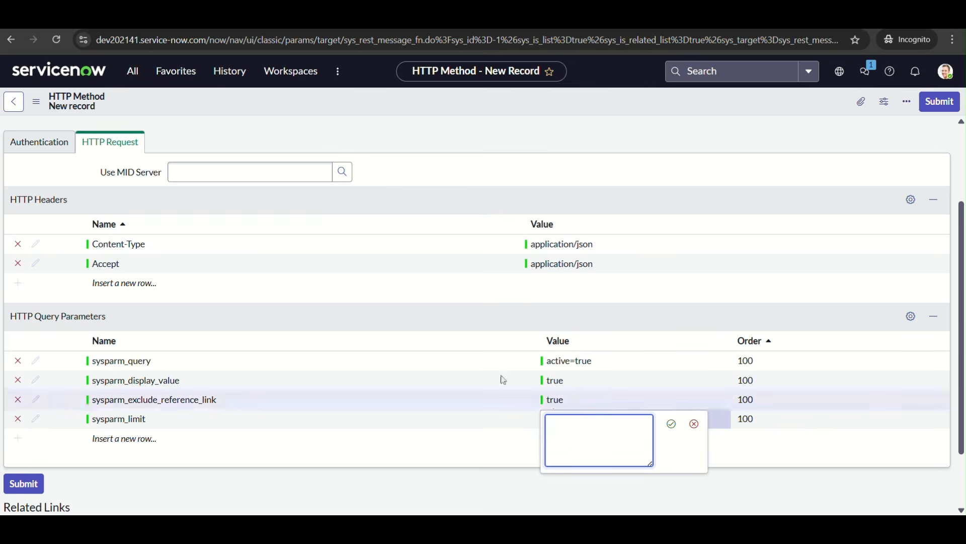
pyautogui.scroll(3, 443, 294)
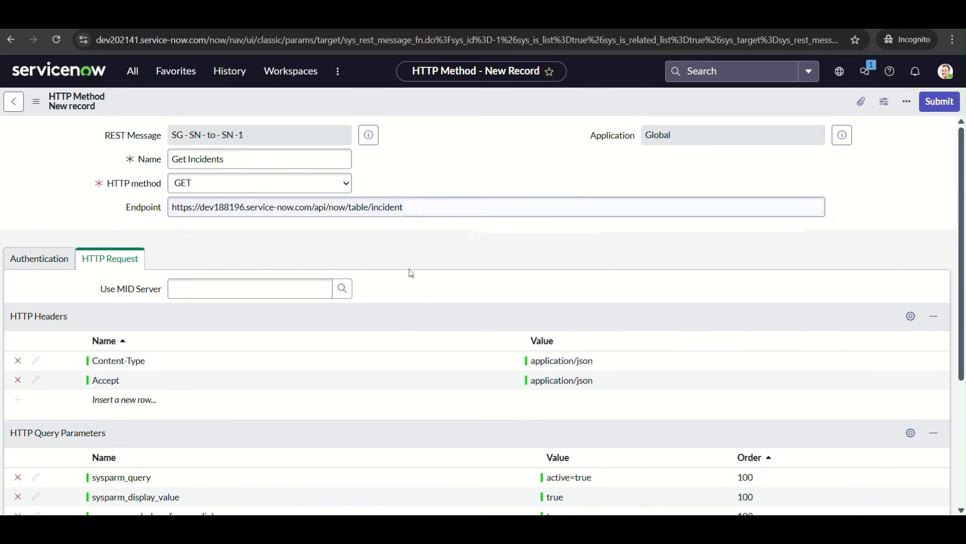
pyautogui.scroll(-3, 388, 292)
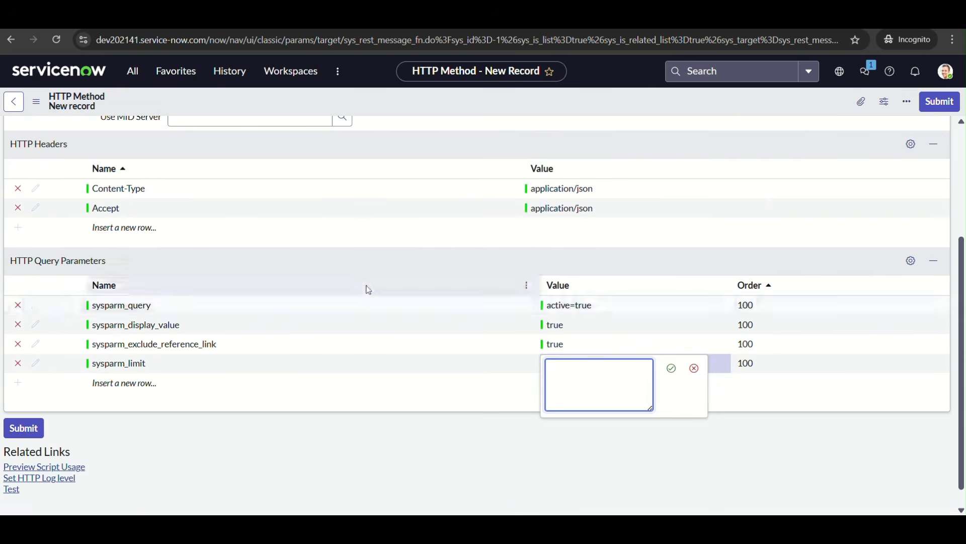
pyautogui.write('5')
pyautogui.press('Return')
pyautogui.scroll(-1, 403, 376)
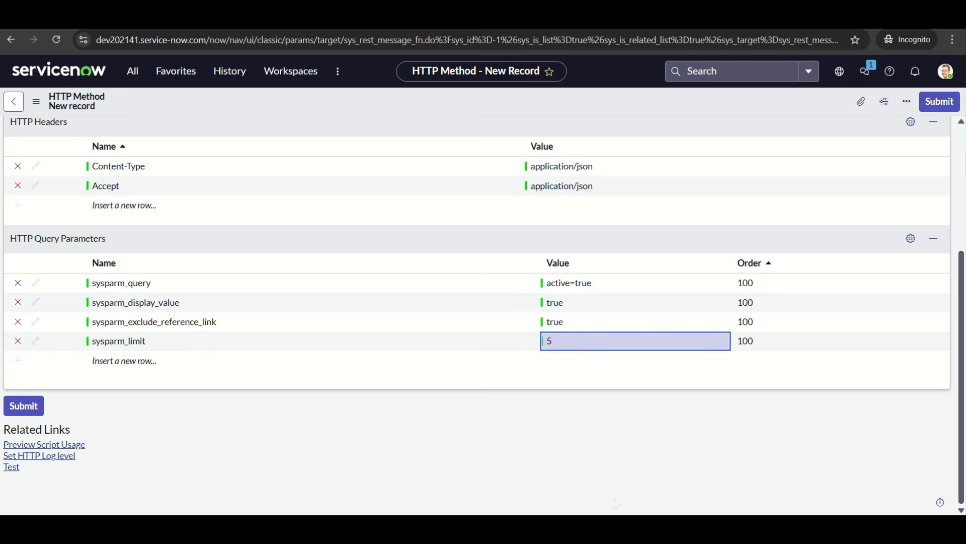
# Check the query parameters in the REST API Explorer on dev188196 for the one still missing, and return to the new HTTP method
pyautogui.moveTo(677, 527)
pyautogui.click(589, 464)
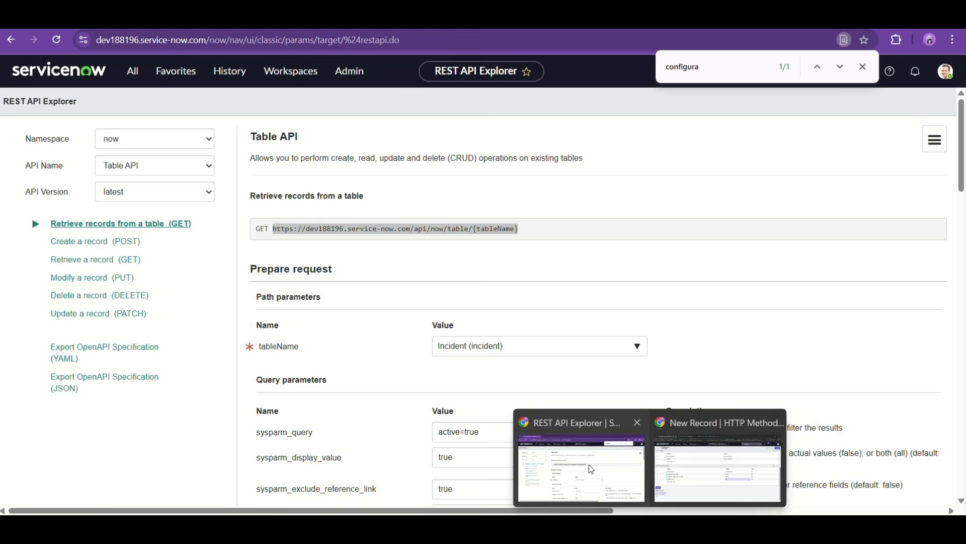
pyautogui.scroll(-3, 518, 391)
pyautogui.scroll(-1, 519, 391)
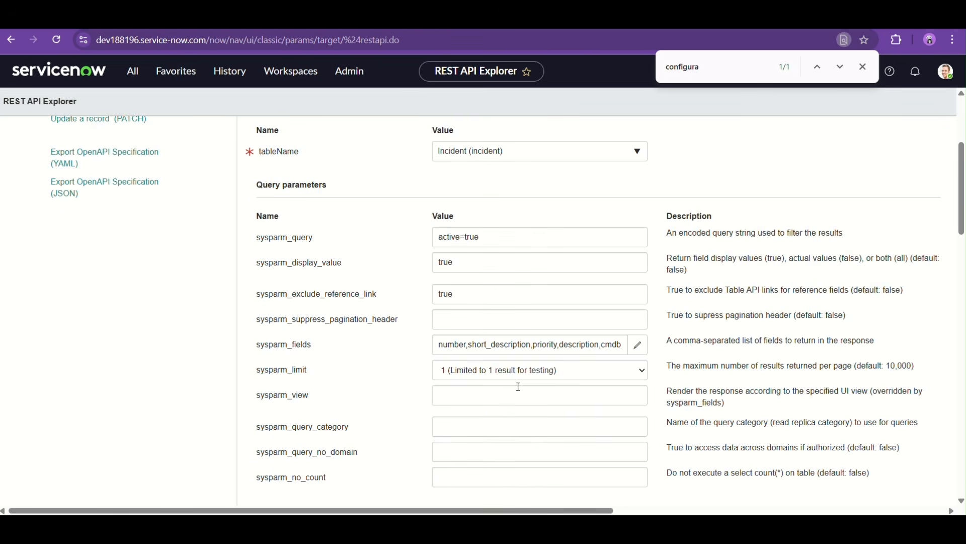
pyautogui.scroll(-1, 518, 387)
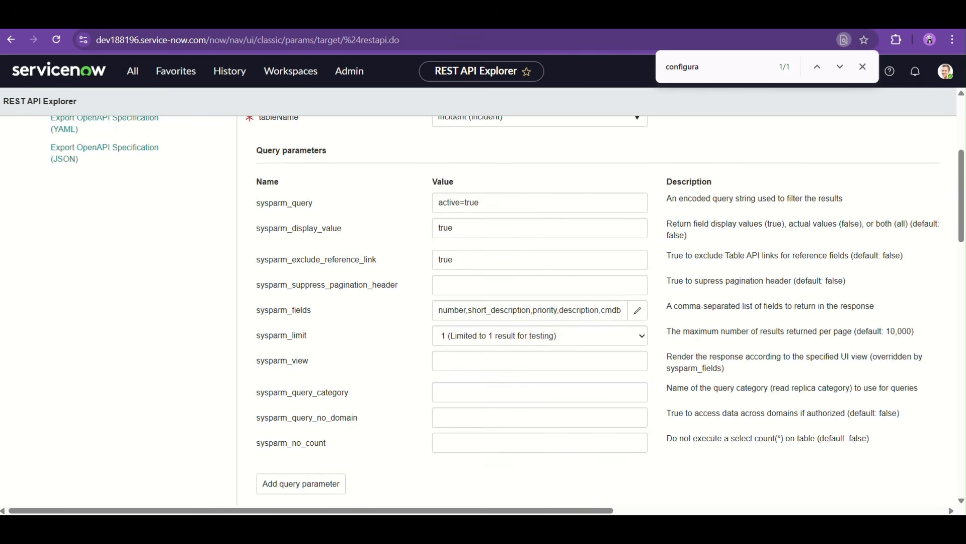
pyautogui.moveTo(654, 529)
pyautogui.click(720, 458)
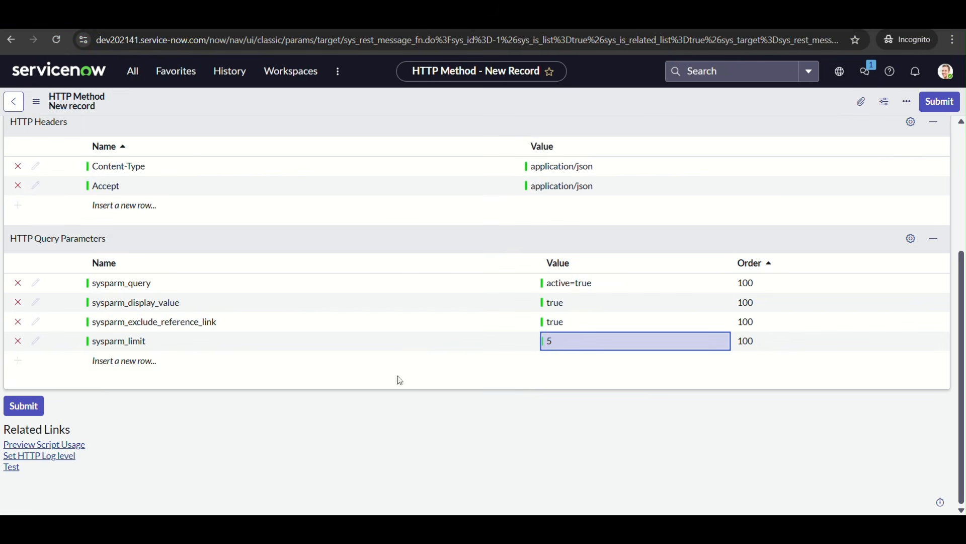
# Add a fifth query parameter named sysparm_fields with the value number,short_description,description,priority,category,cmdb_ci
pyautogui.click(109, 359)
pyautogui.write('sys')
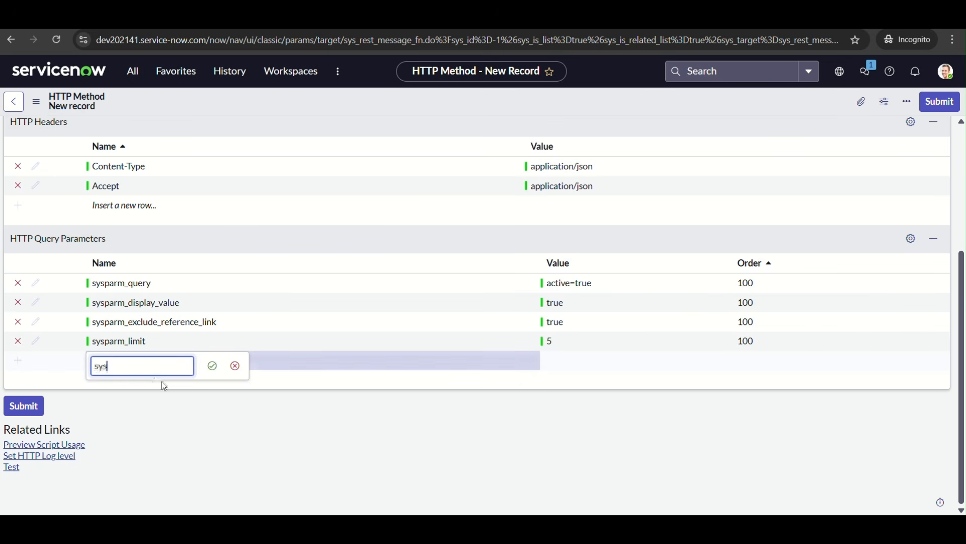
pyautogui.write('parm_fields')
pyautogui.press('Return')
pyautogui.click(618, 362)
pyautogui.write('number,short_description,description,priority,category,cmdb')
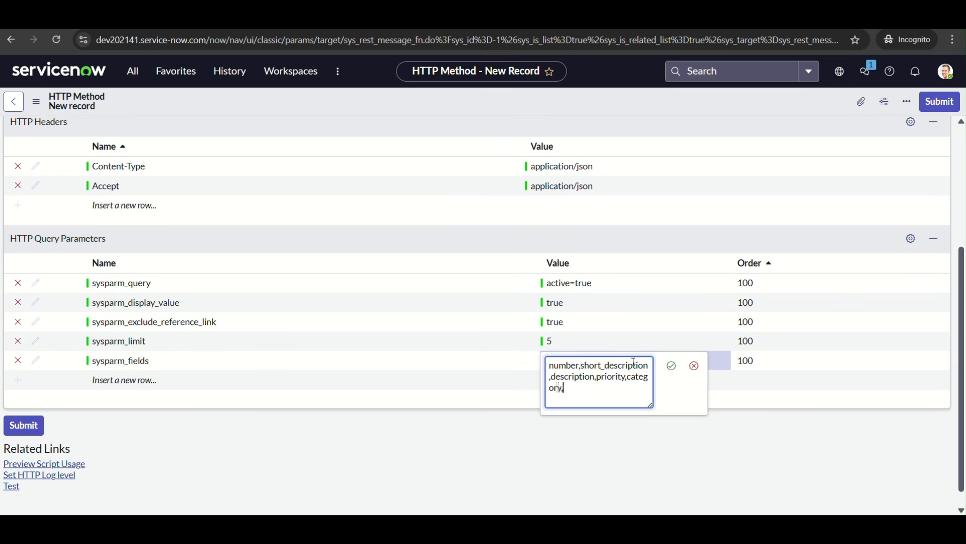
pyautogui.write('_ci')
pyautogui.press('Return')
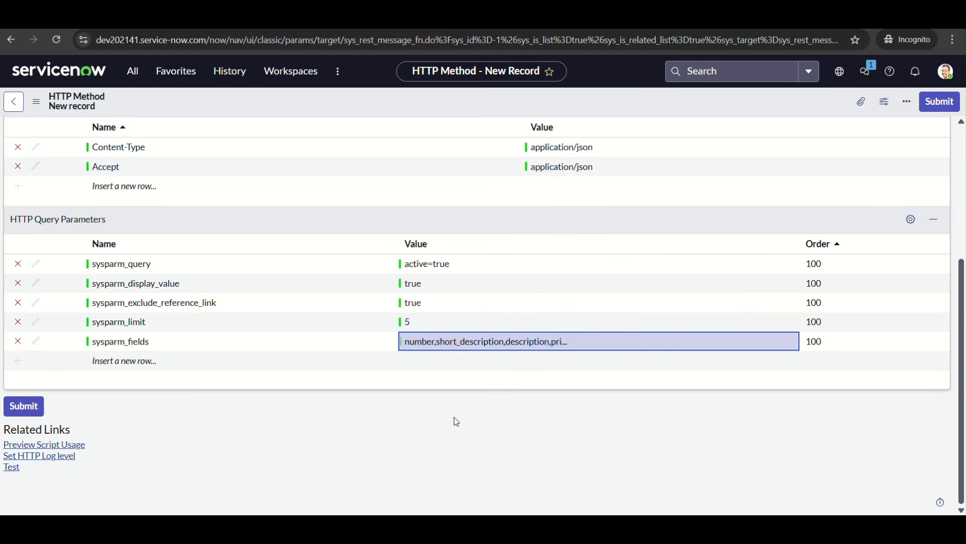
# Save the Get Incidents HTTP method without leaving its form, and run its test
pyautogui.scroll(4, 451, 382)
pyautogui.rightClick(443, 95)
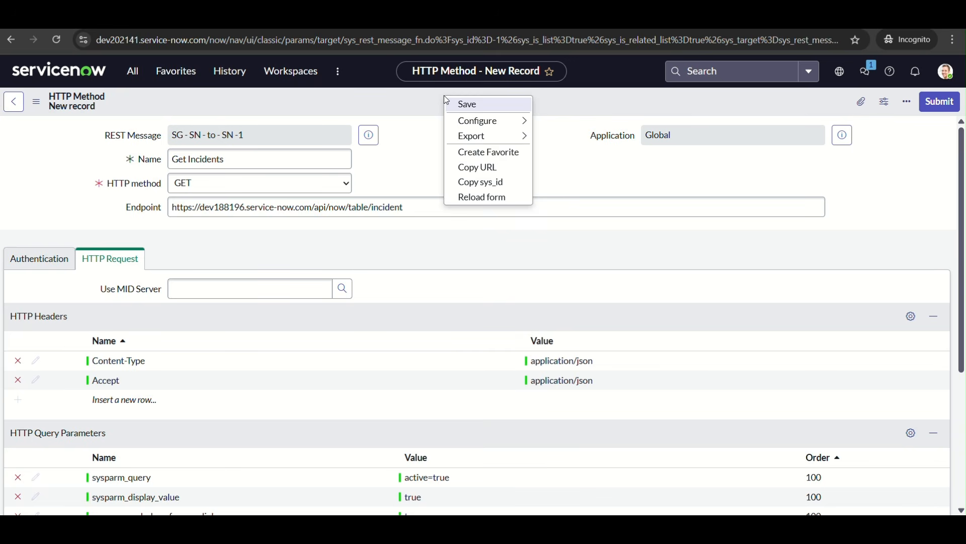
pyautogui.click(485, 107)
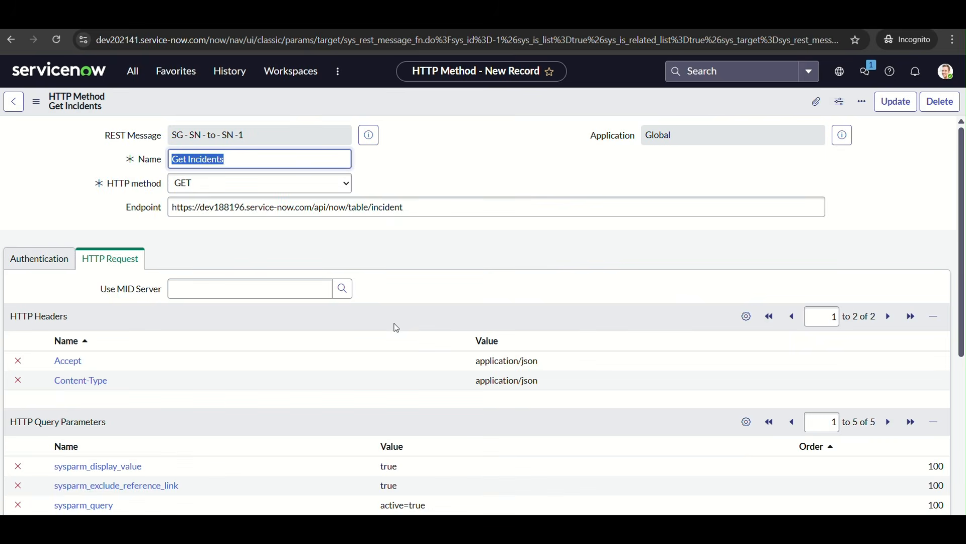
pyautogui.scroll(-6, 395, 328)
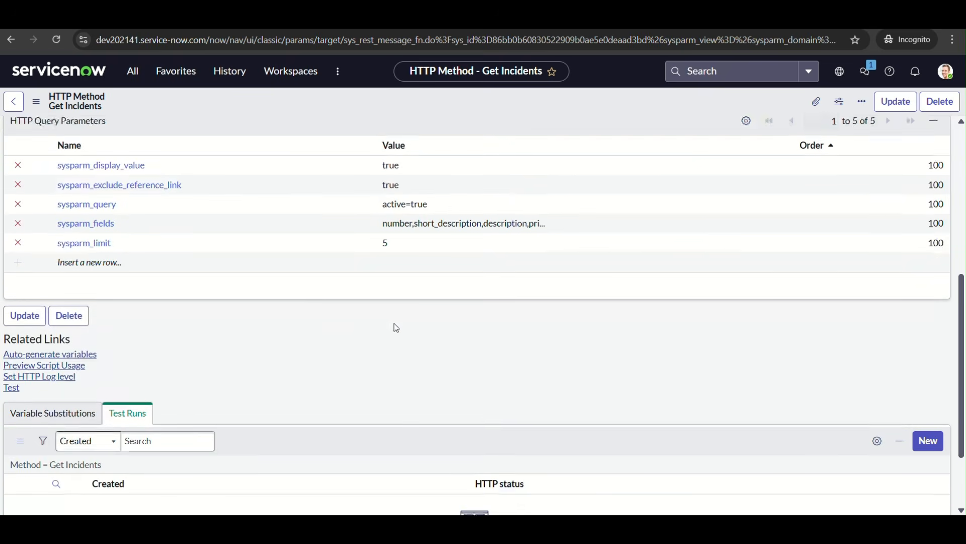
pyautogui.click(11, 375)
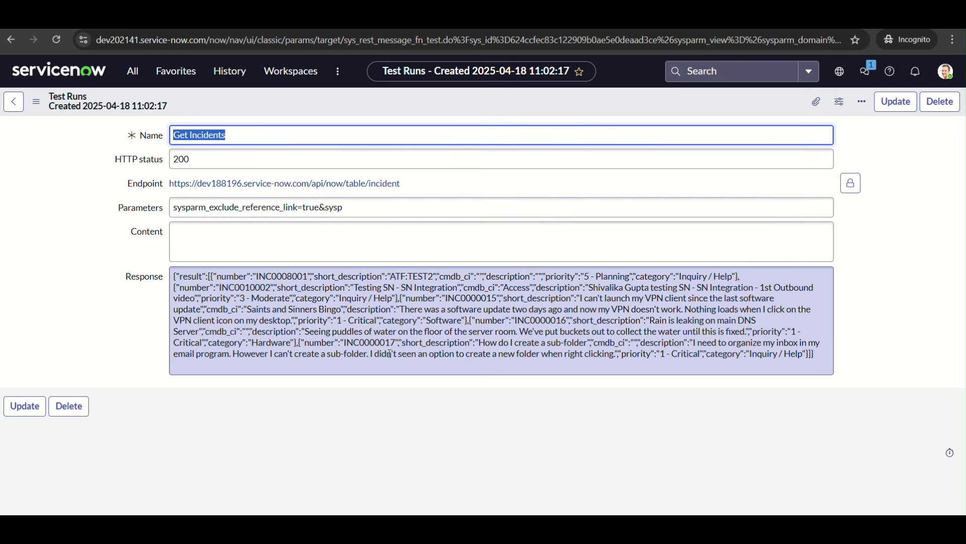
# Examine the test run's JSON response, checking the incident numbers, priority and cmdb_ci values of the returned records
pyautogui.doubleClick(293, 276)
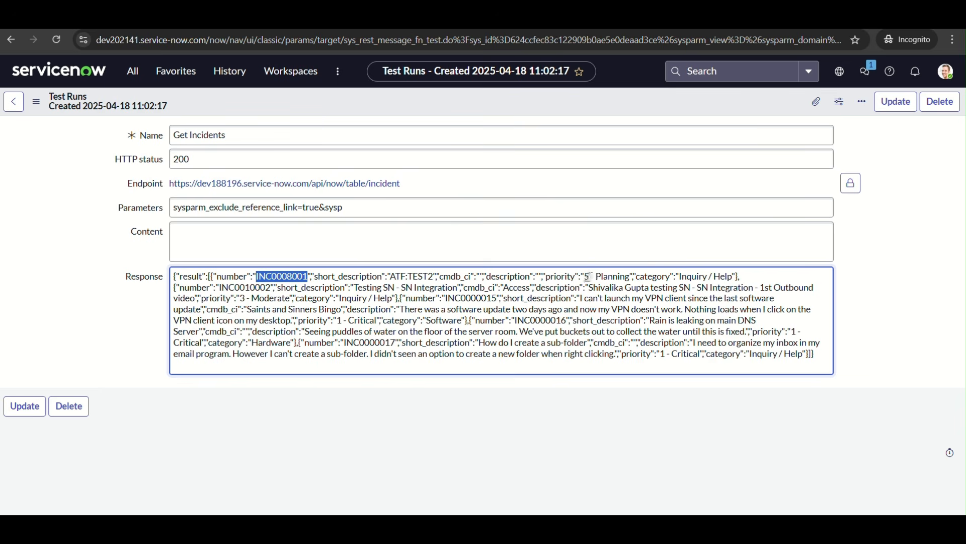
pyautogui.moveTo(585, 277); pyautogui.dragTo(628, 279)
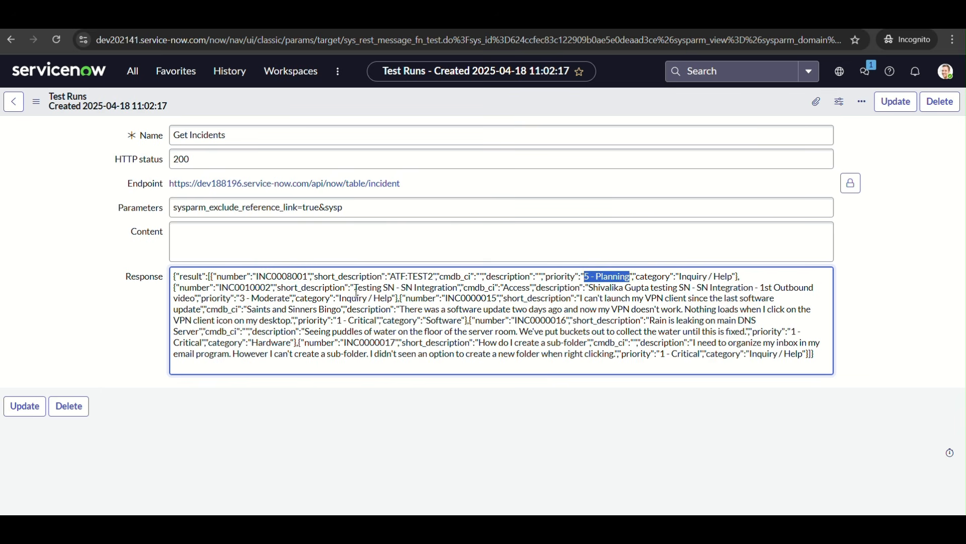
pyautogui.click(260, 288)
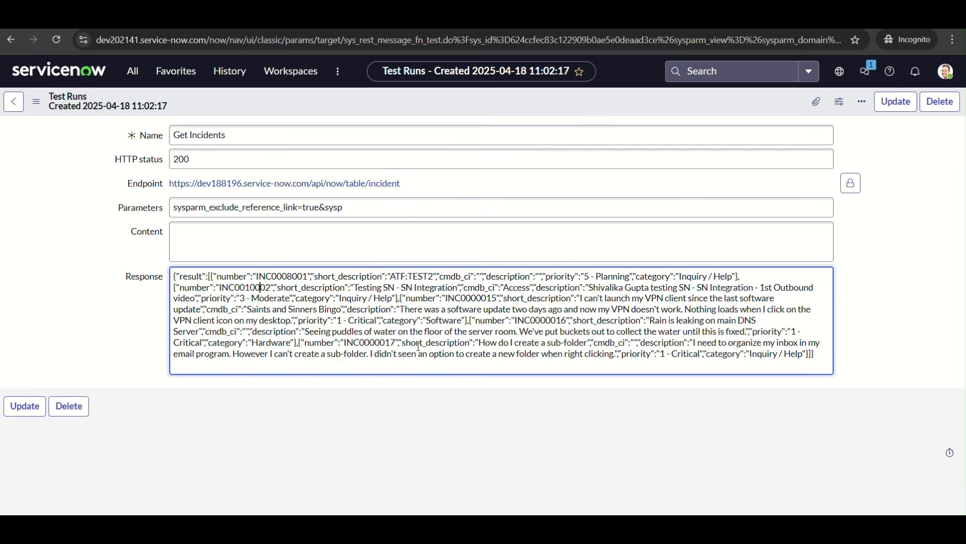
pyautogui.moveTo(207, 309); pyautogui.dragTo(345, 310)
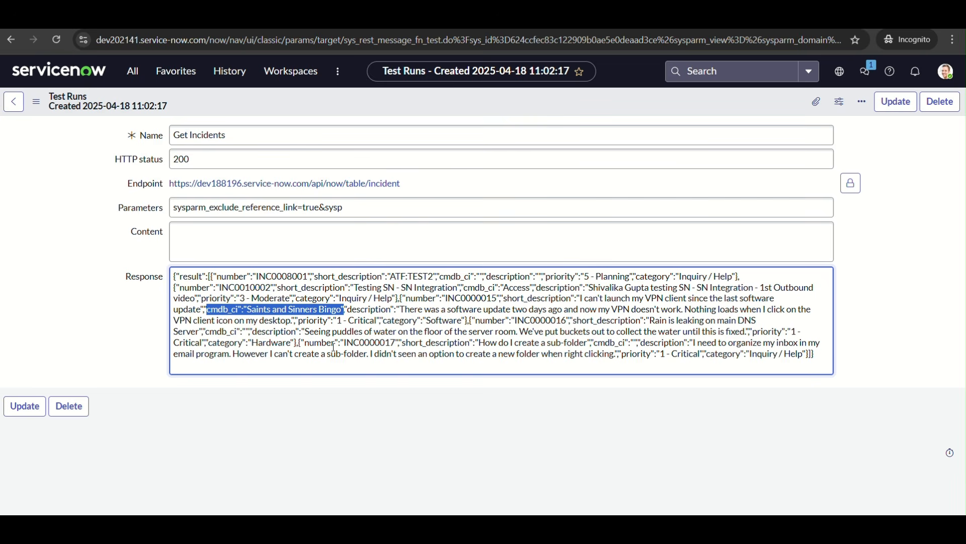
pyautogui.click(443, 331)
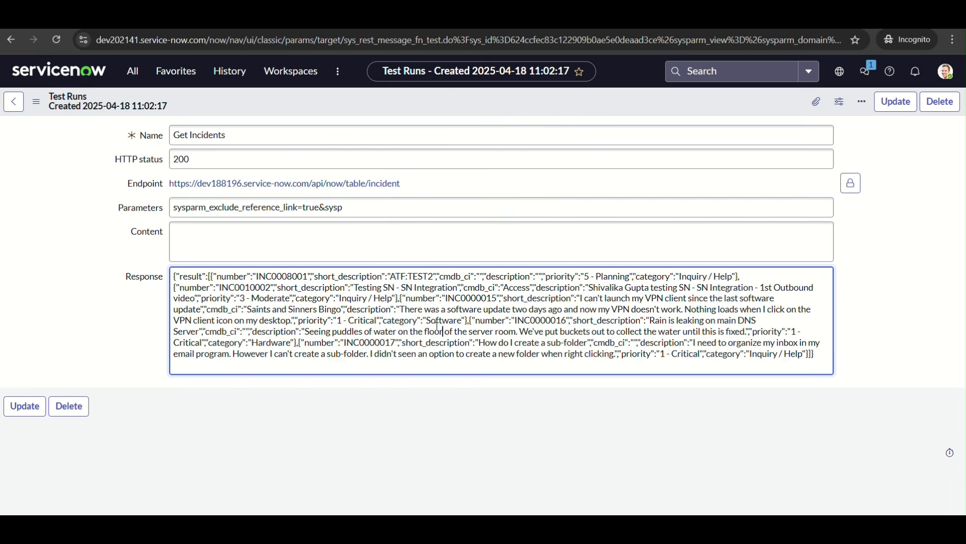
pyautogui.moveTo(239, 276); pyautogui.dragTo(724, 280)
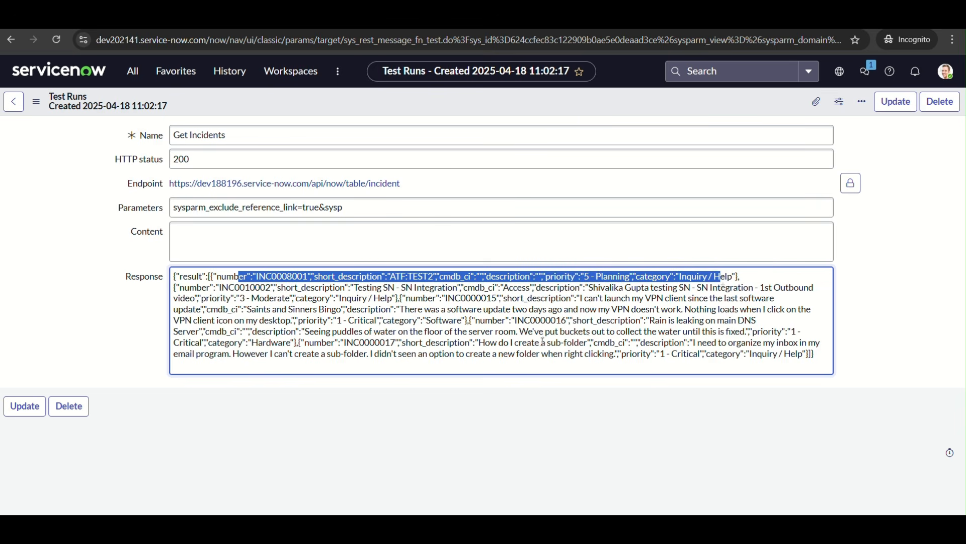
pyautogui.click(460, 354)
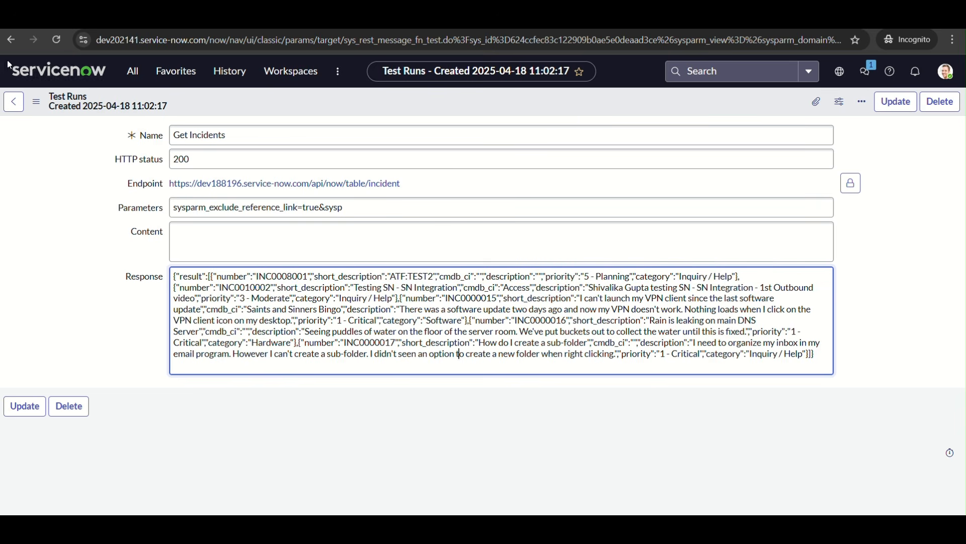
# Go back to the Default GET method and compare its full endpoint with the request URI in the dev188196 REST API Explorer
pyautogui.click(11, 39)
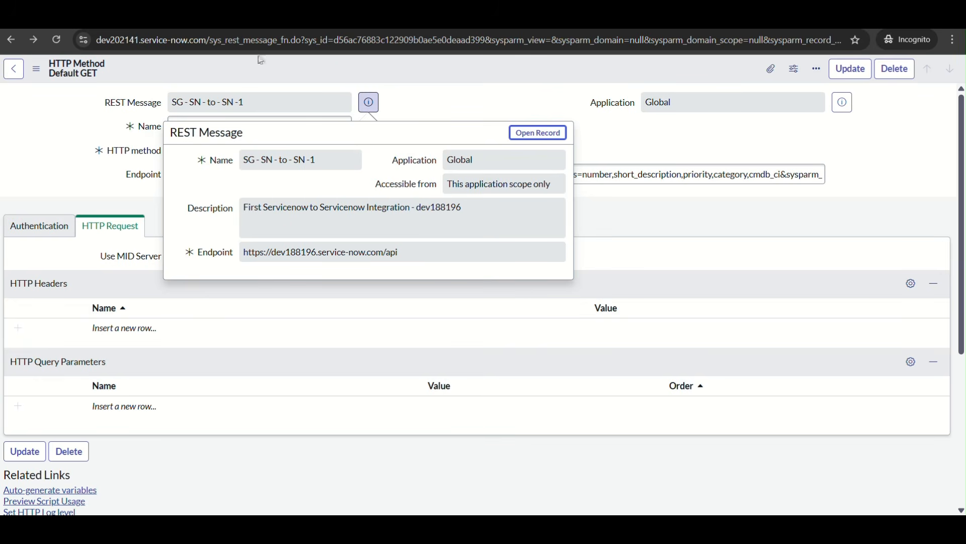
pyautogui.click(414, 94)
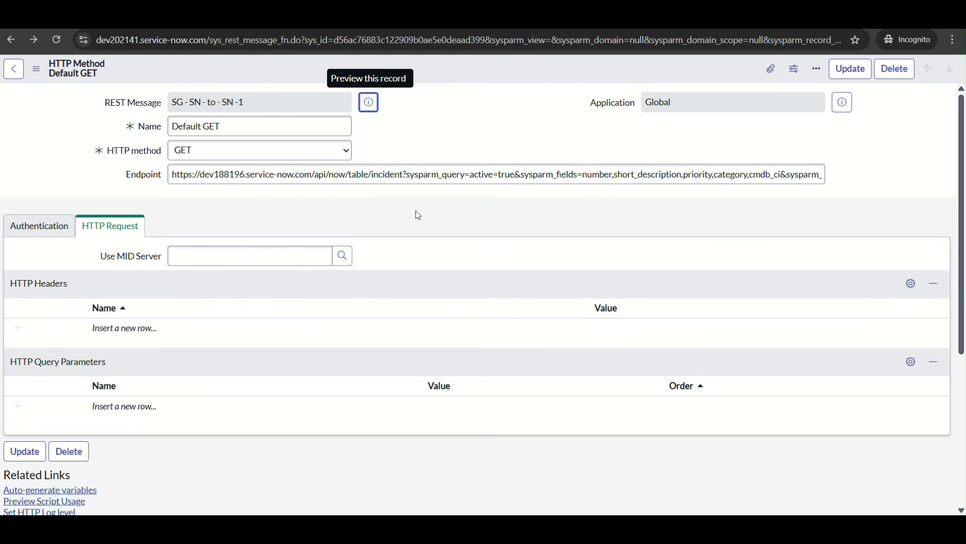
pyautogui.moveTo(687, 530)
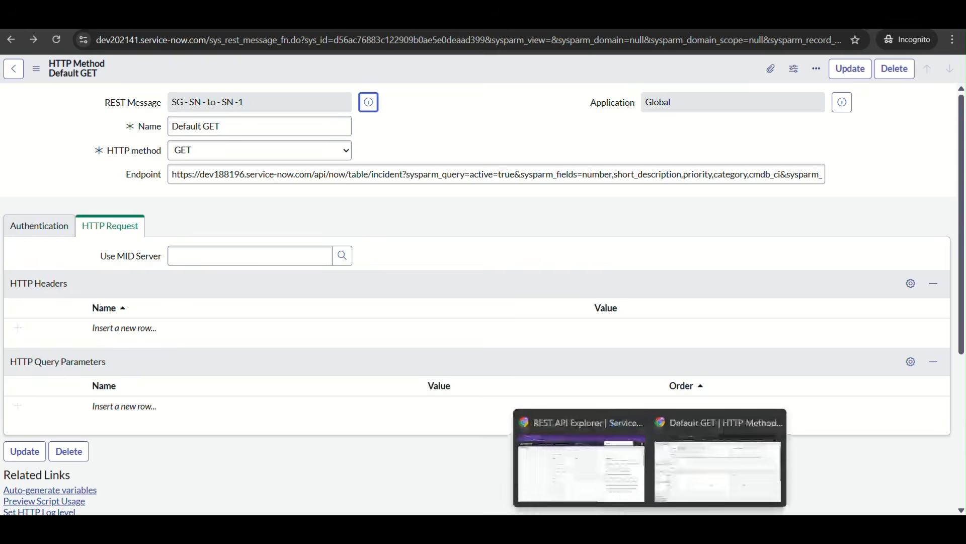
pyautogui.click(566, 467)
pyautogui.scroll(4, 526, 376)
pyautogui.scroll(-8, 526, 376)
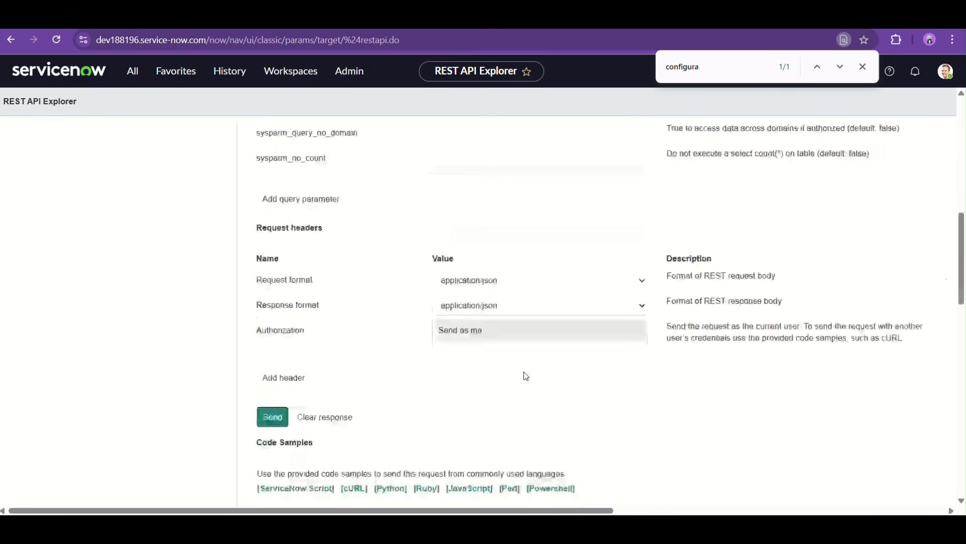
pyautogui.scroll(-5, 526, 376)
pyautogui.moveTo(650, 531)
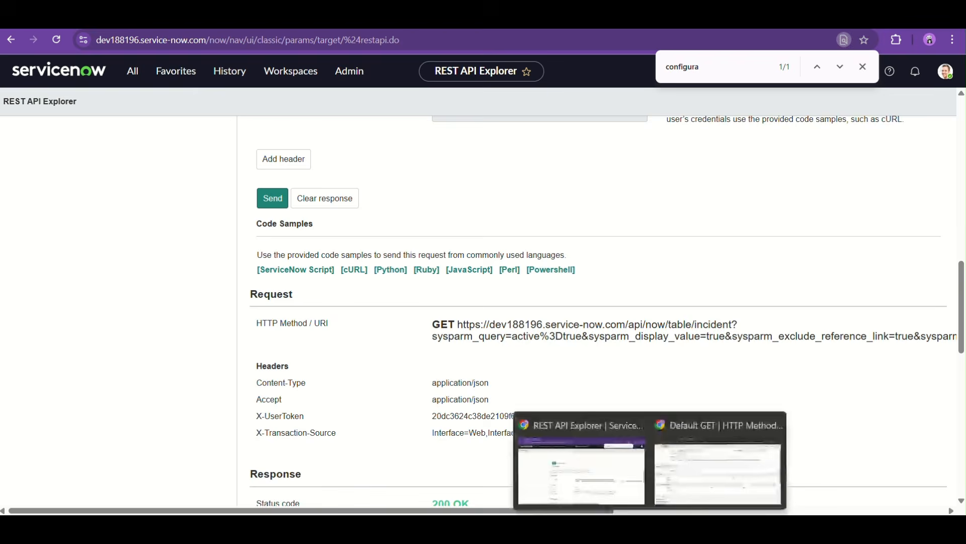
pyautogui.click(718, 483)
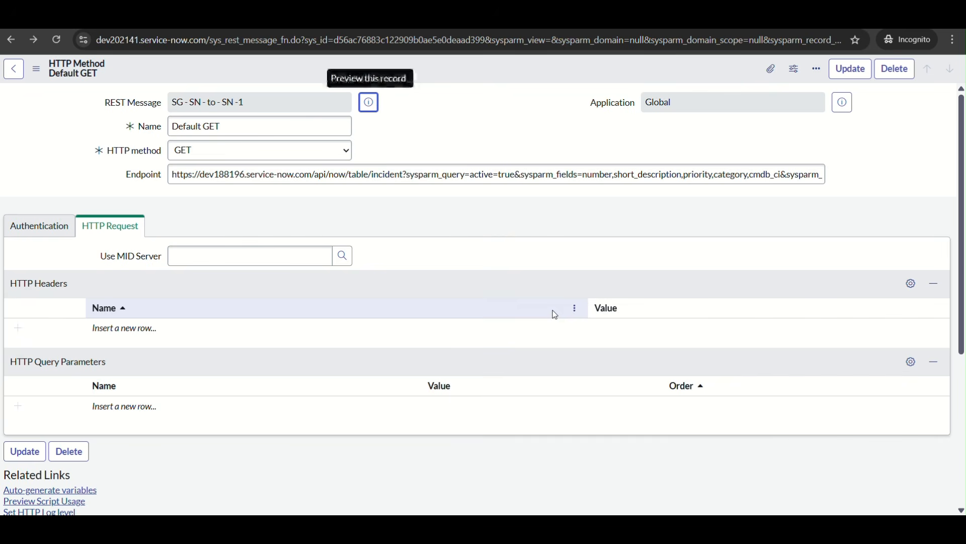
# Compare the Get Incidents method's endpoint with the Table API endpoint for retrieving records in the REST API Explorer
pyautogui.click(302, 16)
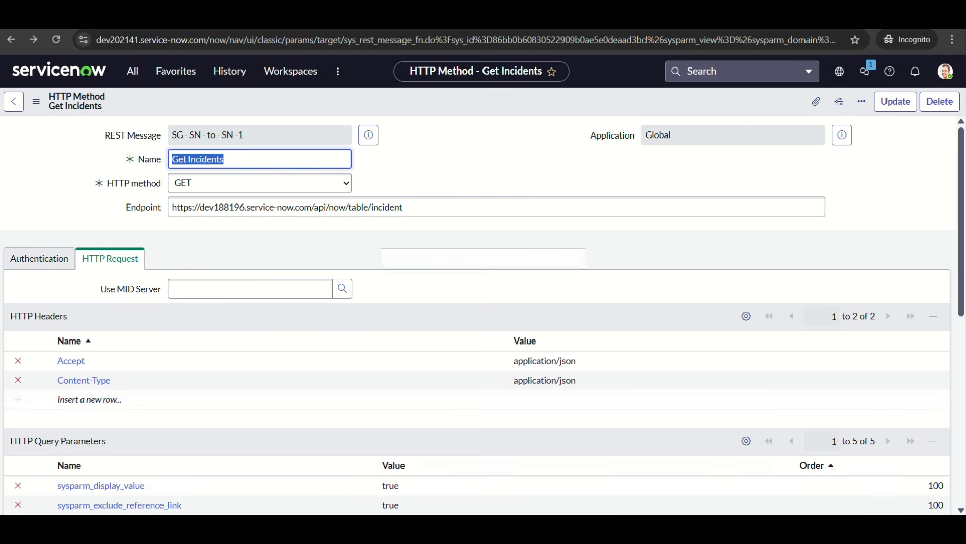
pyautogui.moveTo(649, 528)
pyautogui.click(585, 453)
pyautogui.scroll(10, 325, 254)
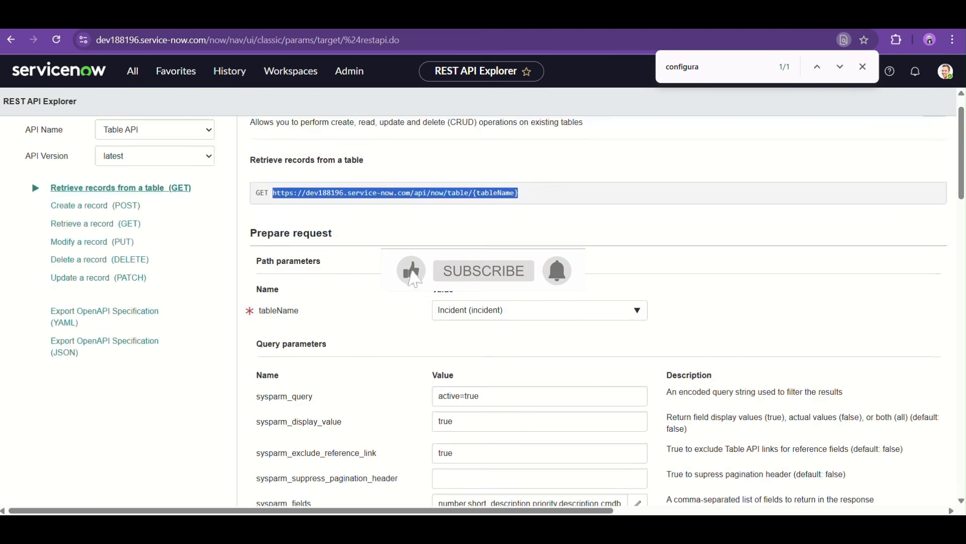
pyautogui.scroll(1, 324, 253)
pyautogui.click(501, 238)
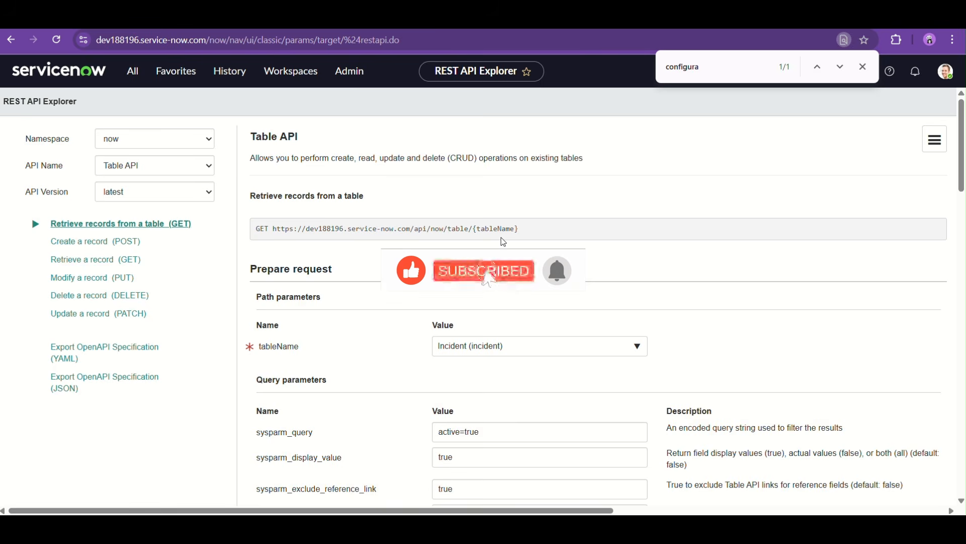
pyautogui.moveTo(649, 528)
pyautogui.click(718, 464)
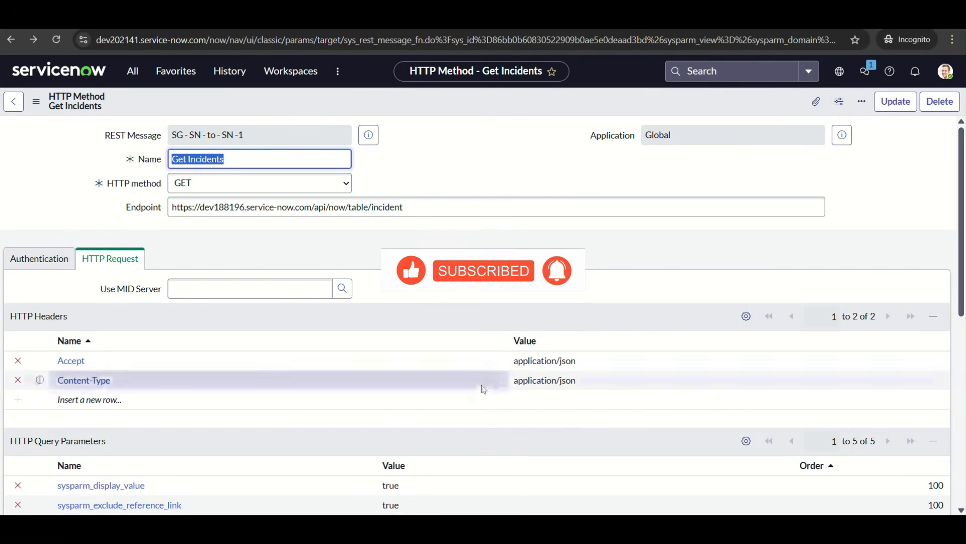
# Review the Get Incidents method's HTTP headers, query parameters and variable substitutions
pyautogui.scroll(-3, 481, 385)
pyautogui.scroll(-2, 481, 385)
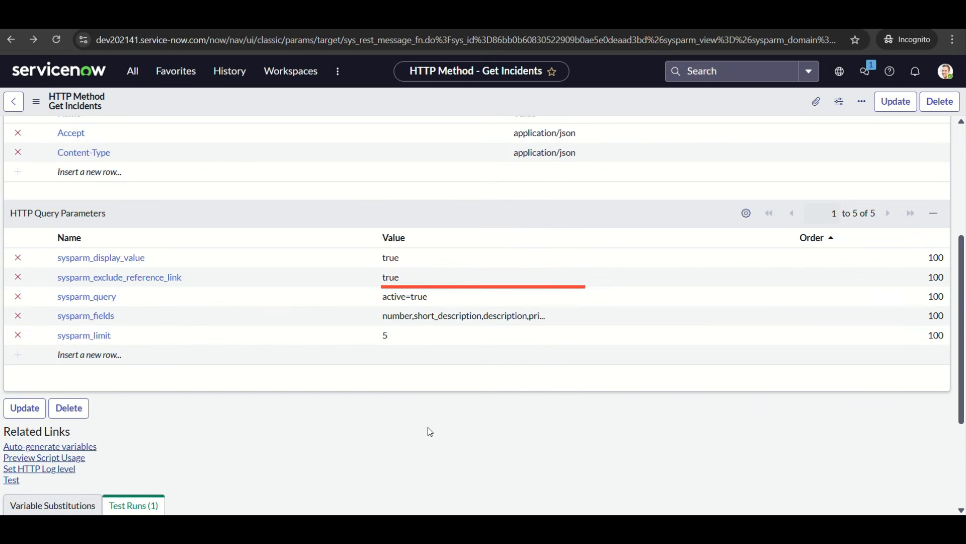
pyautogui.scroll(1, 429, 429)
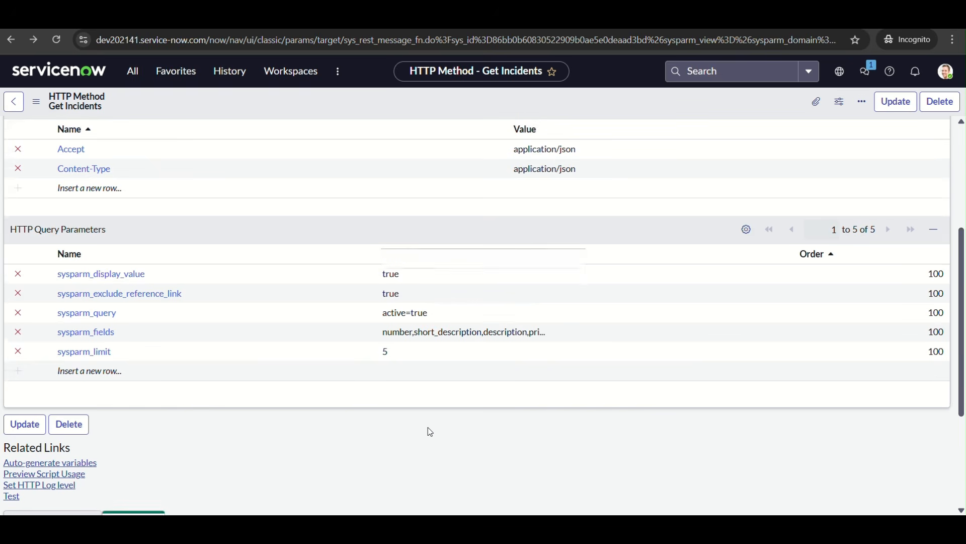
pyautogui.scroll(-4, 431, 432)
pyautogui.click(43, 342)
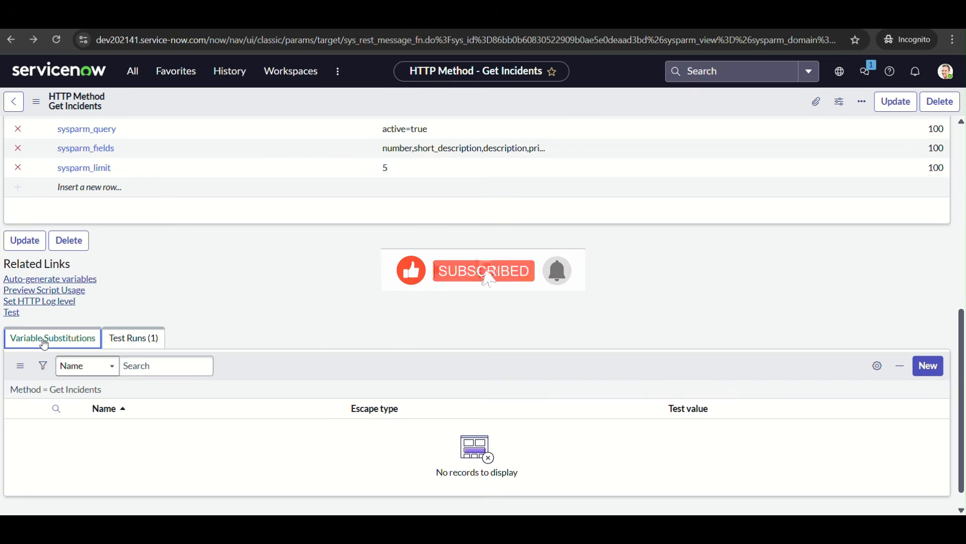
pyautogui.scroll(8, 268, 354)
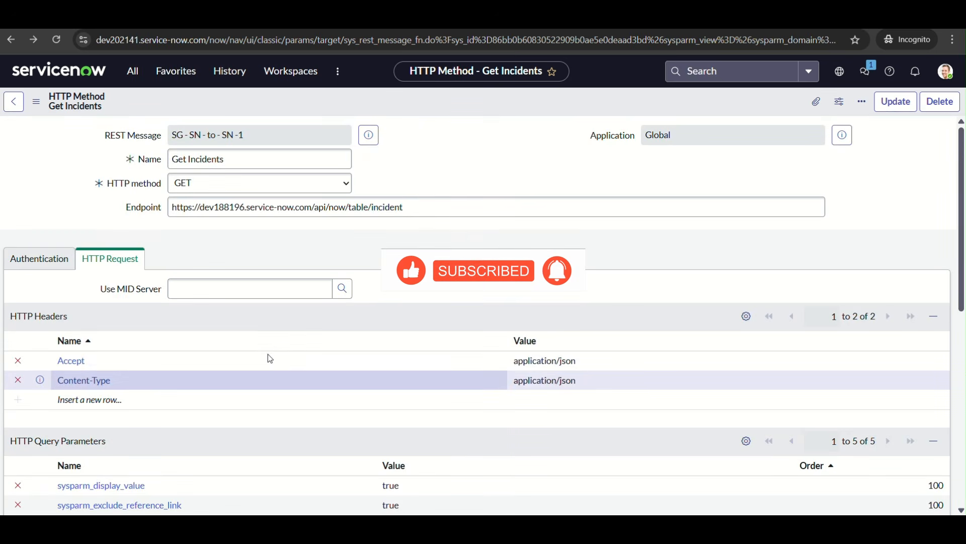
pyautogui.scroll(-4, 268, 355)
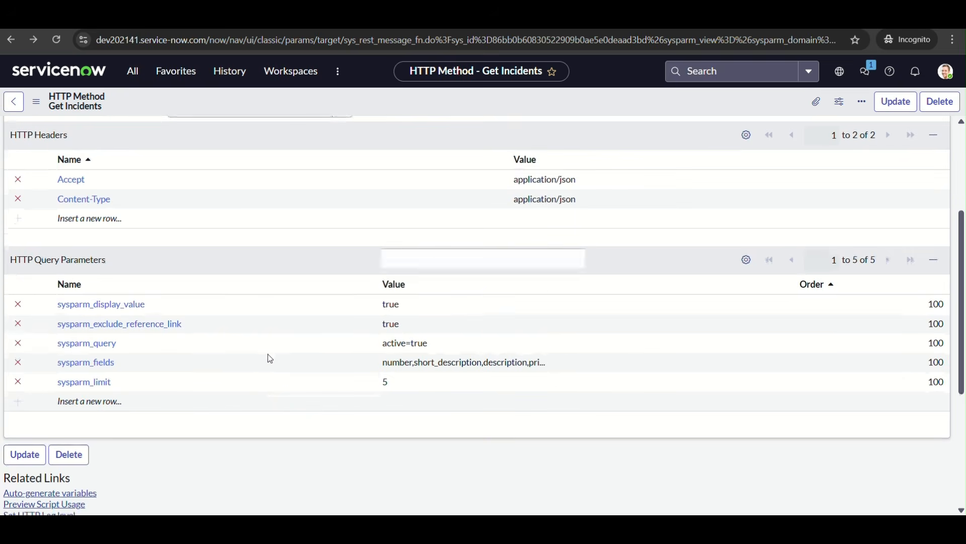
pyautogui.scroll(4, 280, 306)
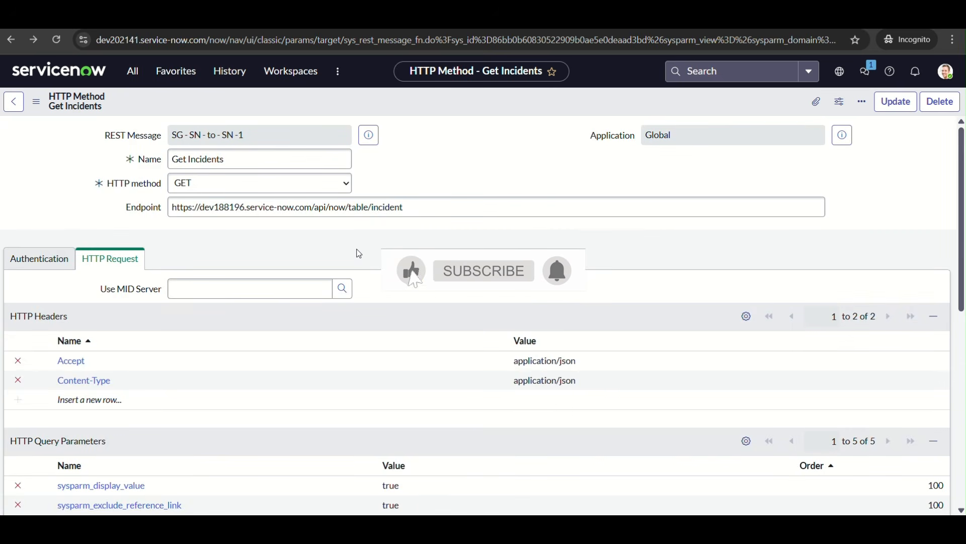